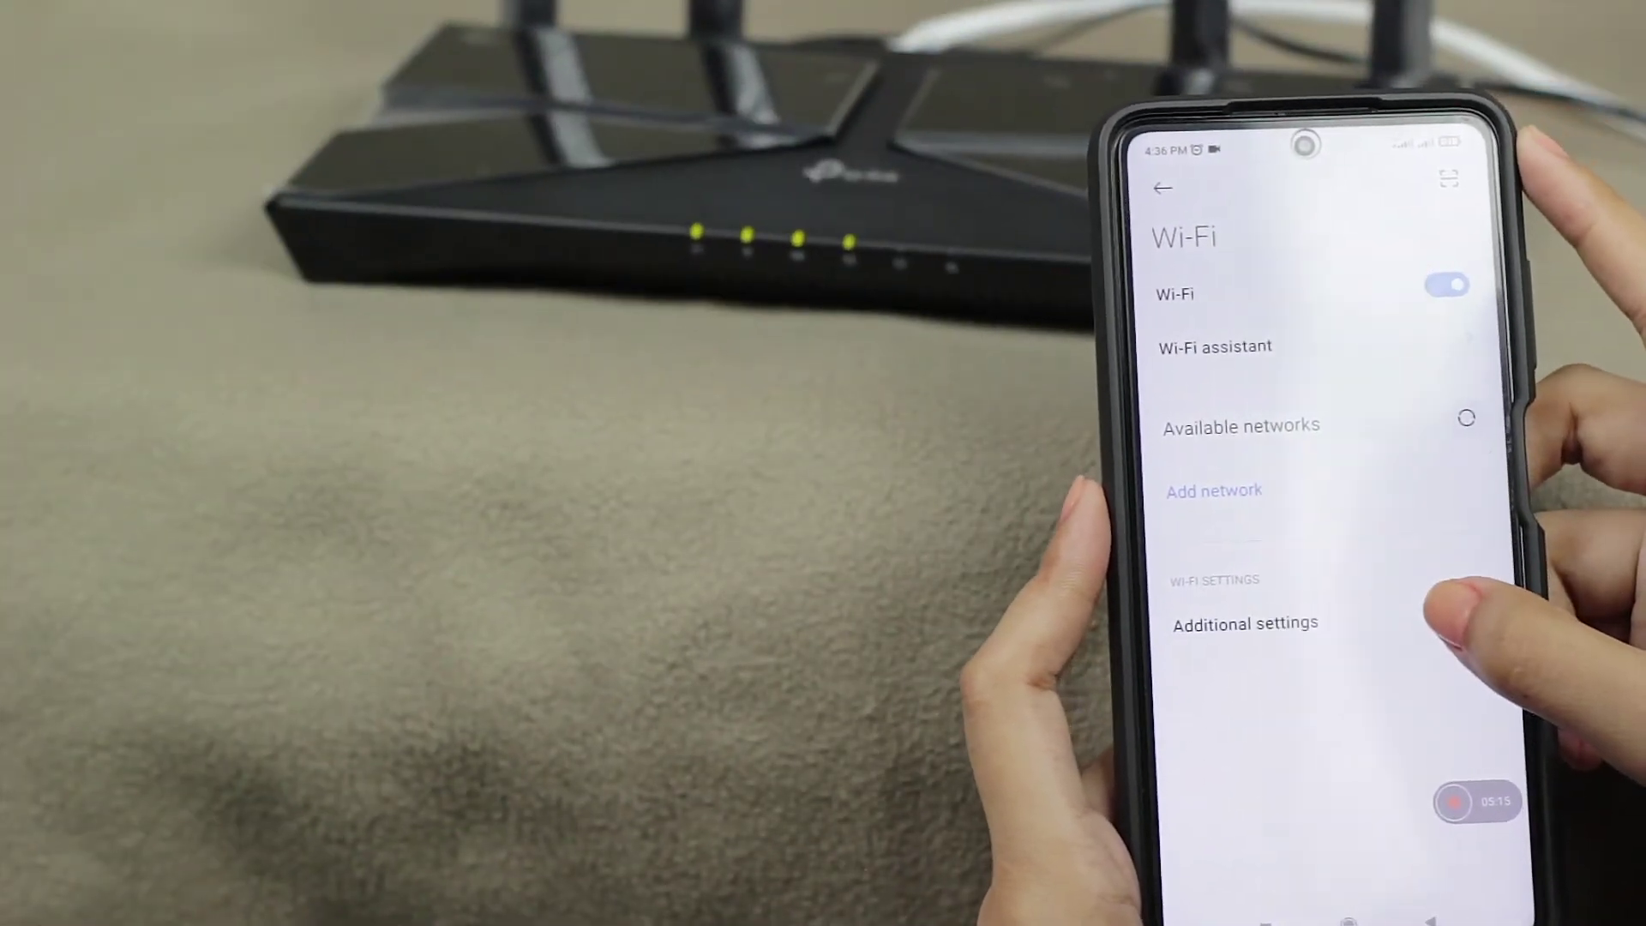
Scroll the phone's Wi-Fi network list toward the Converge1 network.
{"action": "scroll", "coordinate": [1449, 600], "scroll_direction": "down", "scroll_amount": 2}
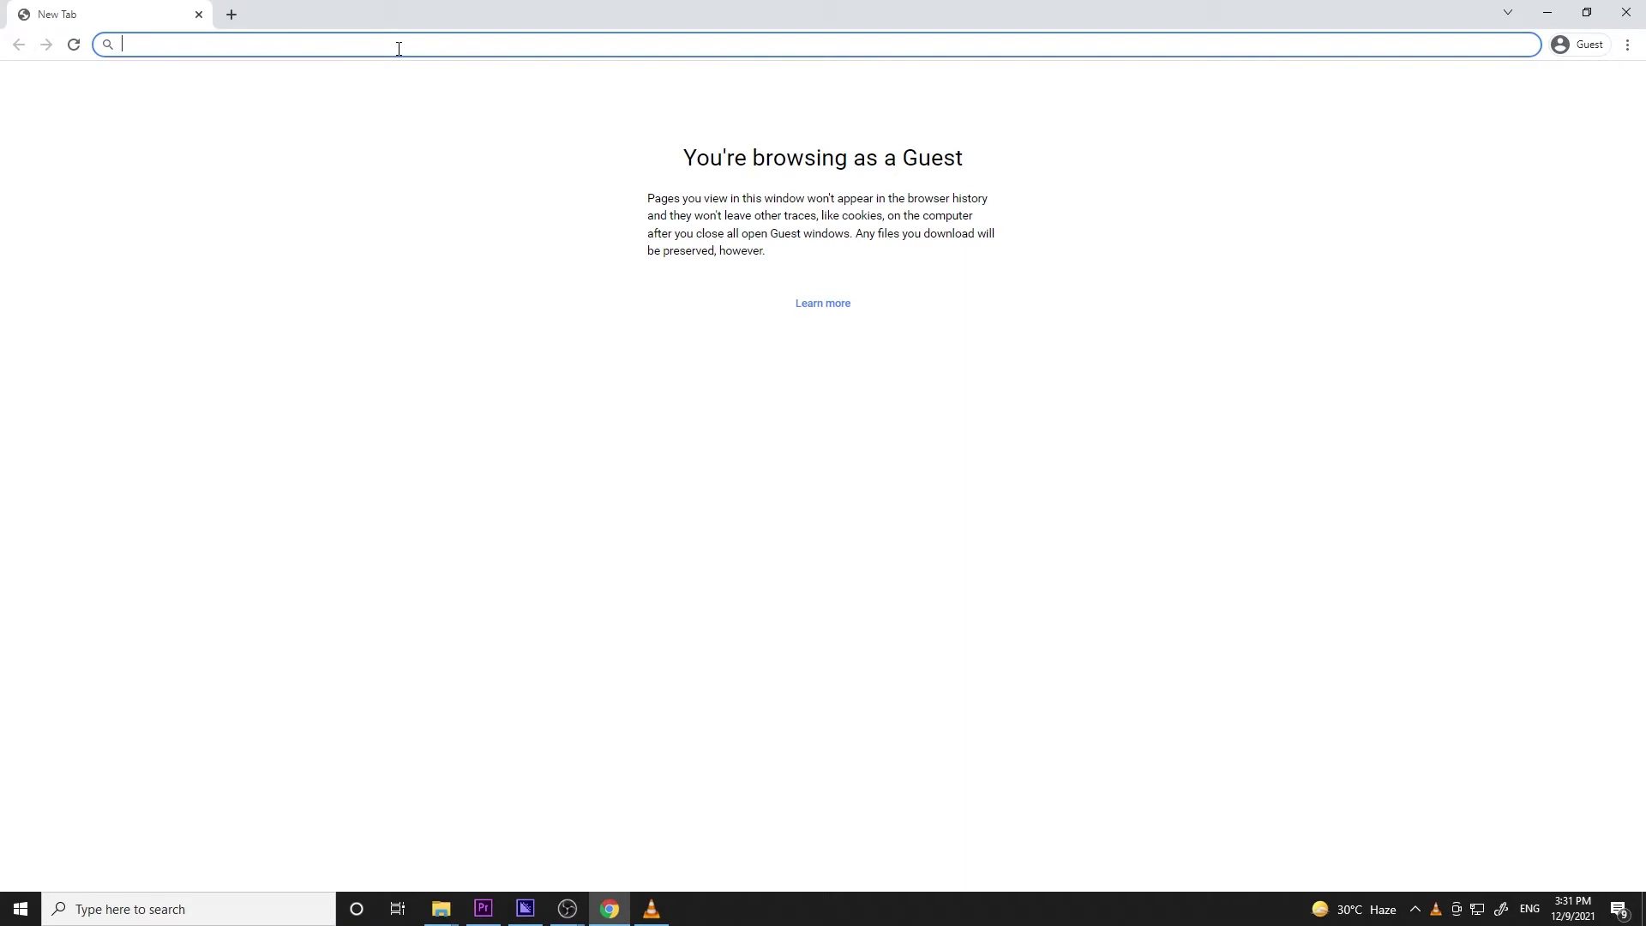
Load 192.168.0.1 in Chrome and enter the router's local password.
{"action": "type", "text": "192.168."}
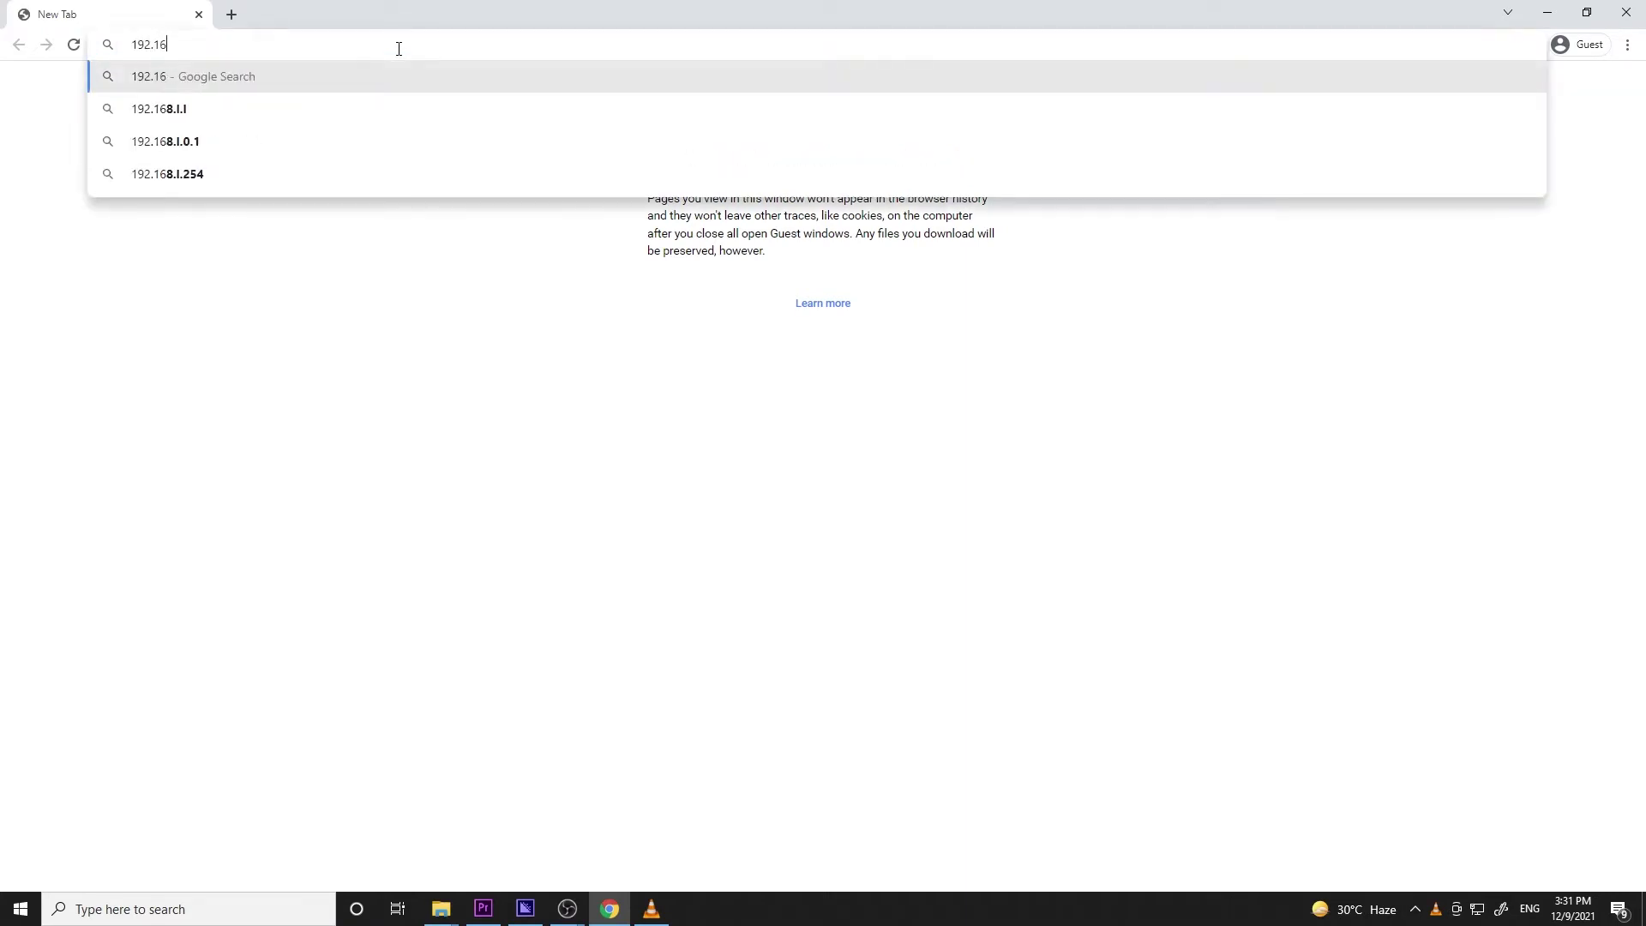
{"action": "type", "text": "0.1"}
{"action": "key", "text": "Return"}
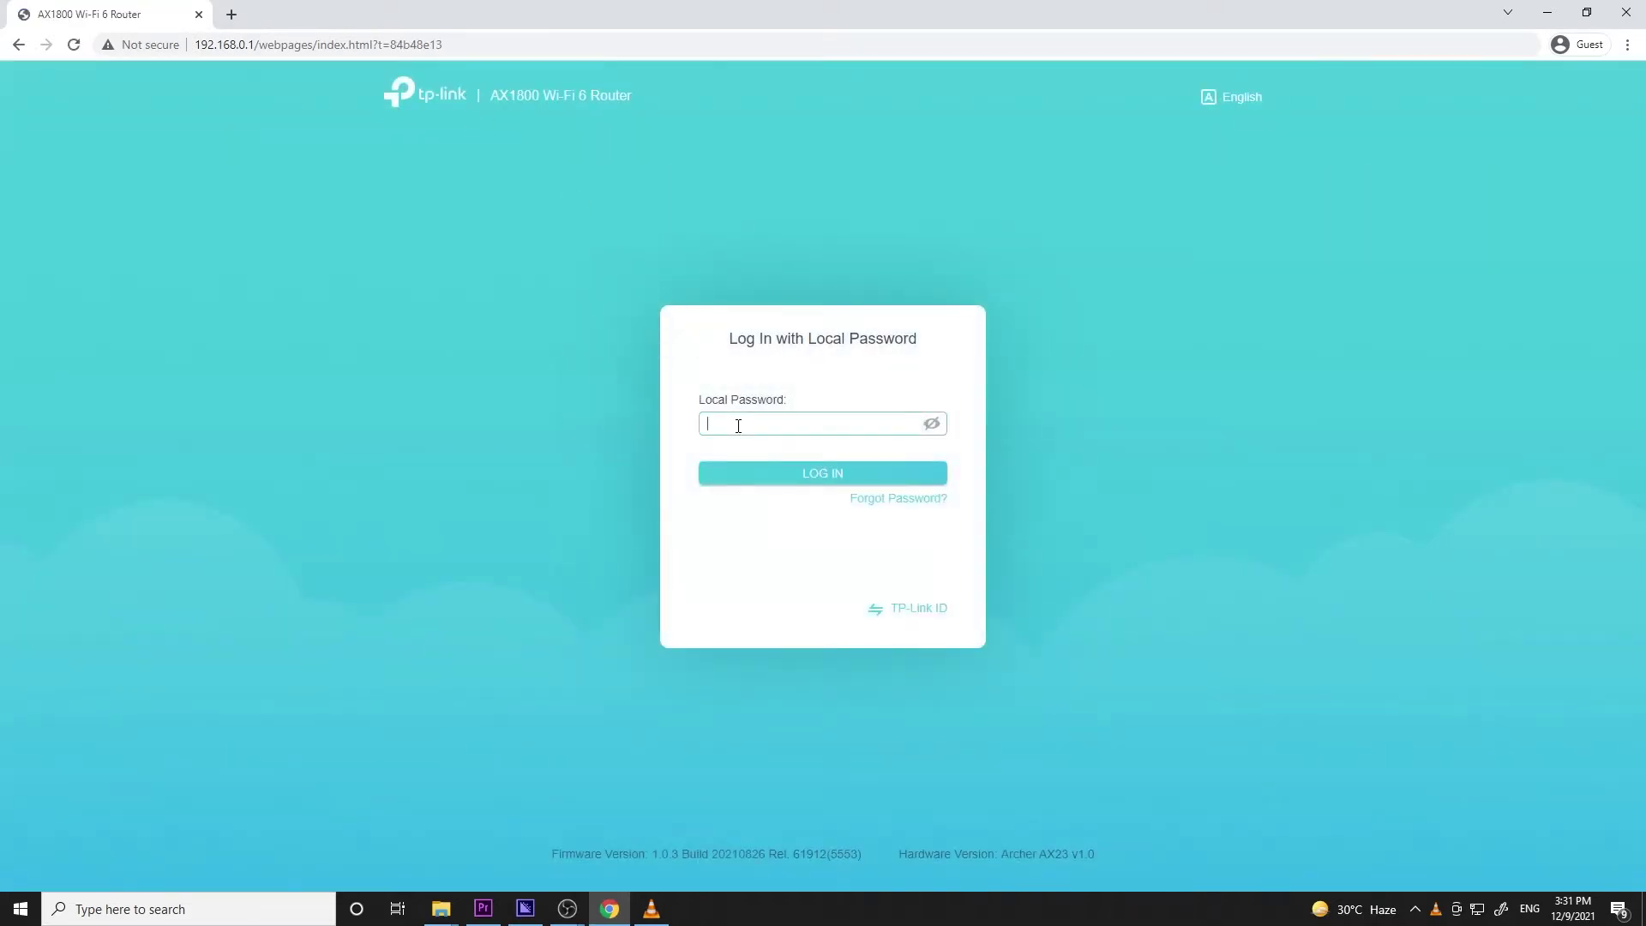
{"action": "left_click", "coordinate": [738, 426]}
{"action": "type", "text": "*************"}
Log in to reach the Network Map showing internet online for 8 days, 1 hour, 45 minutes.
{"action": "left_click", "coordinate": [753, 477]}
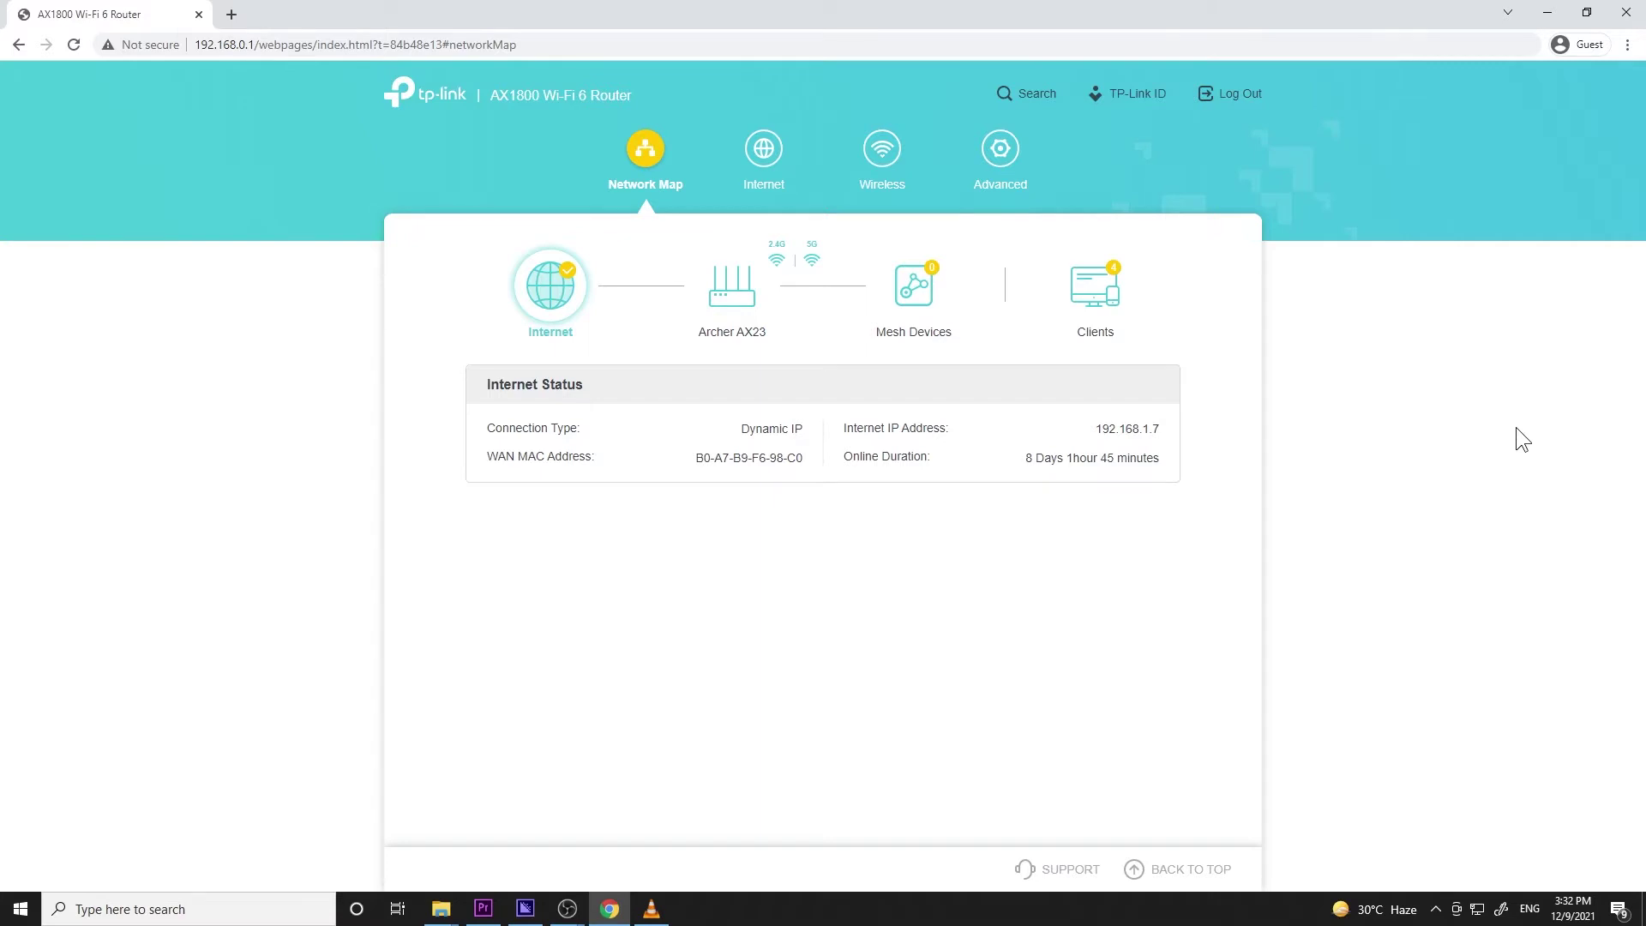
Select the Archer AX23 in the map and scroll through its wireless, guest, performance and Ethernet panels.
{"action": "left_click", "coordinate": [717, 294]}
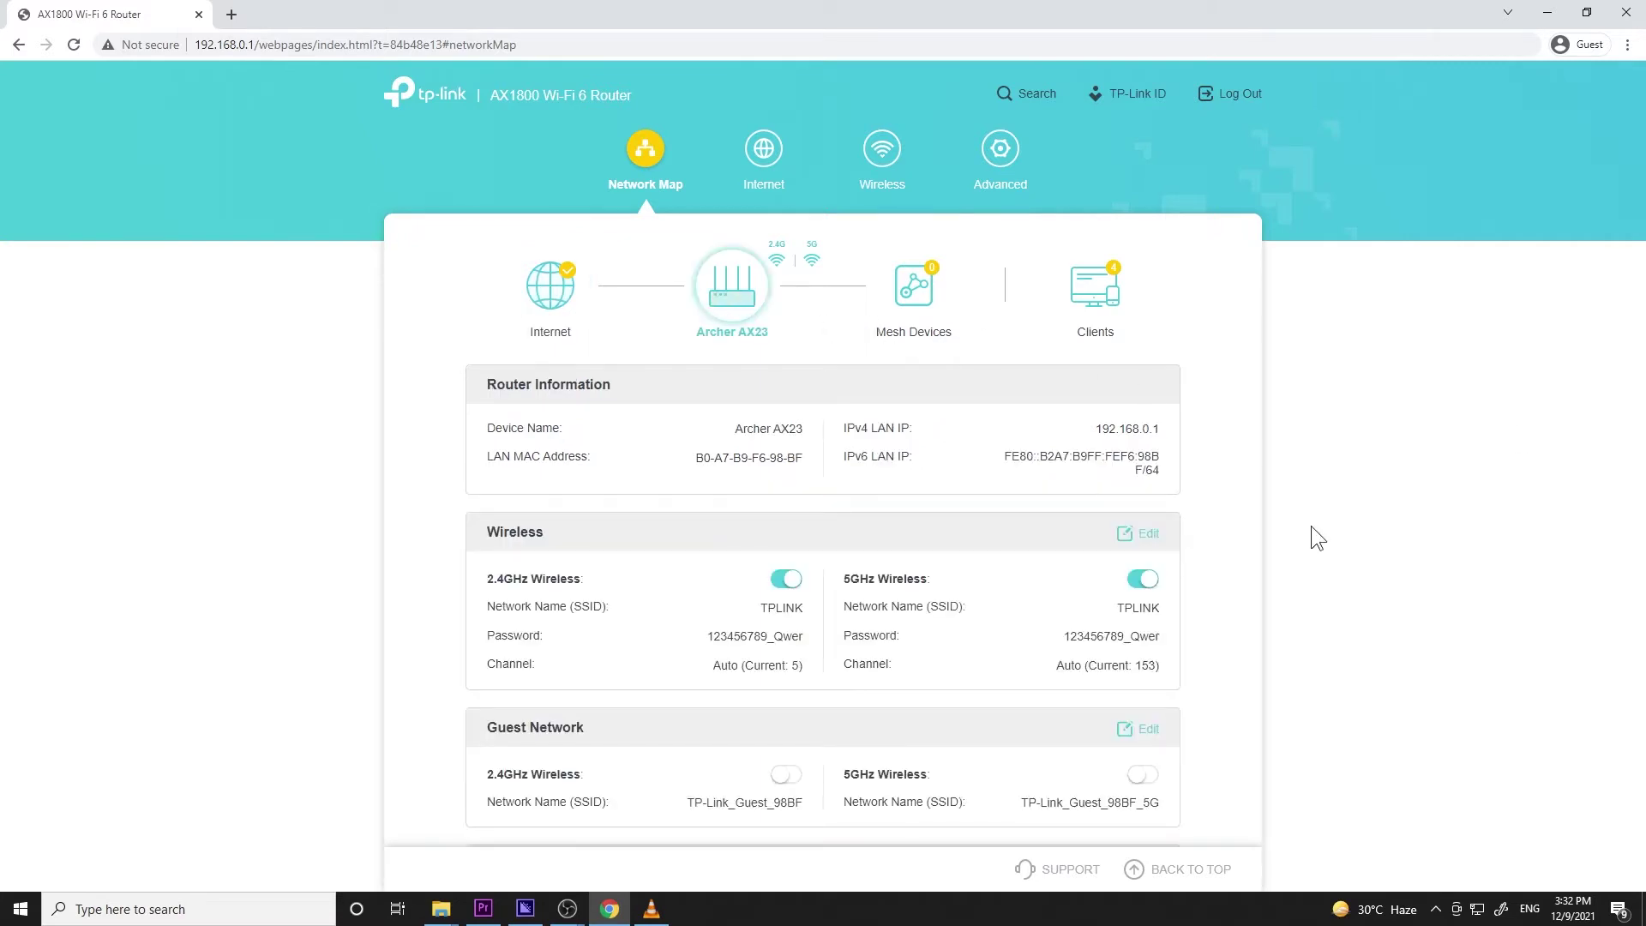
{"action": "scroll", "coordinate": [1181, 747], "scroll_direction": "down", "scroll_amount": 3}
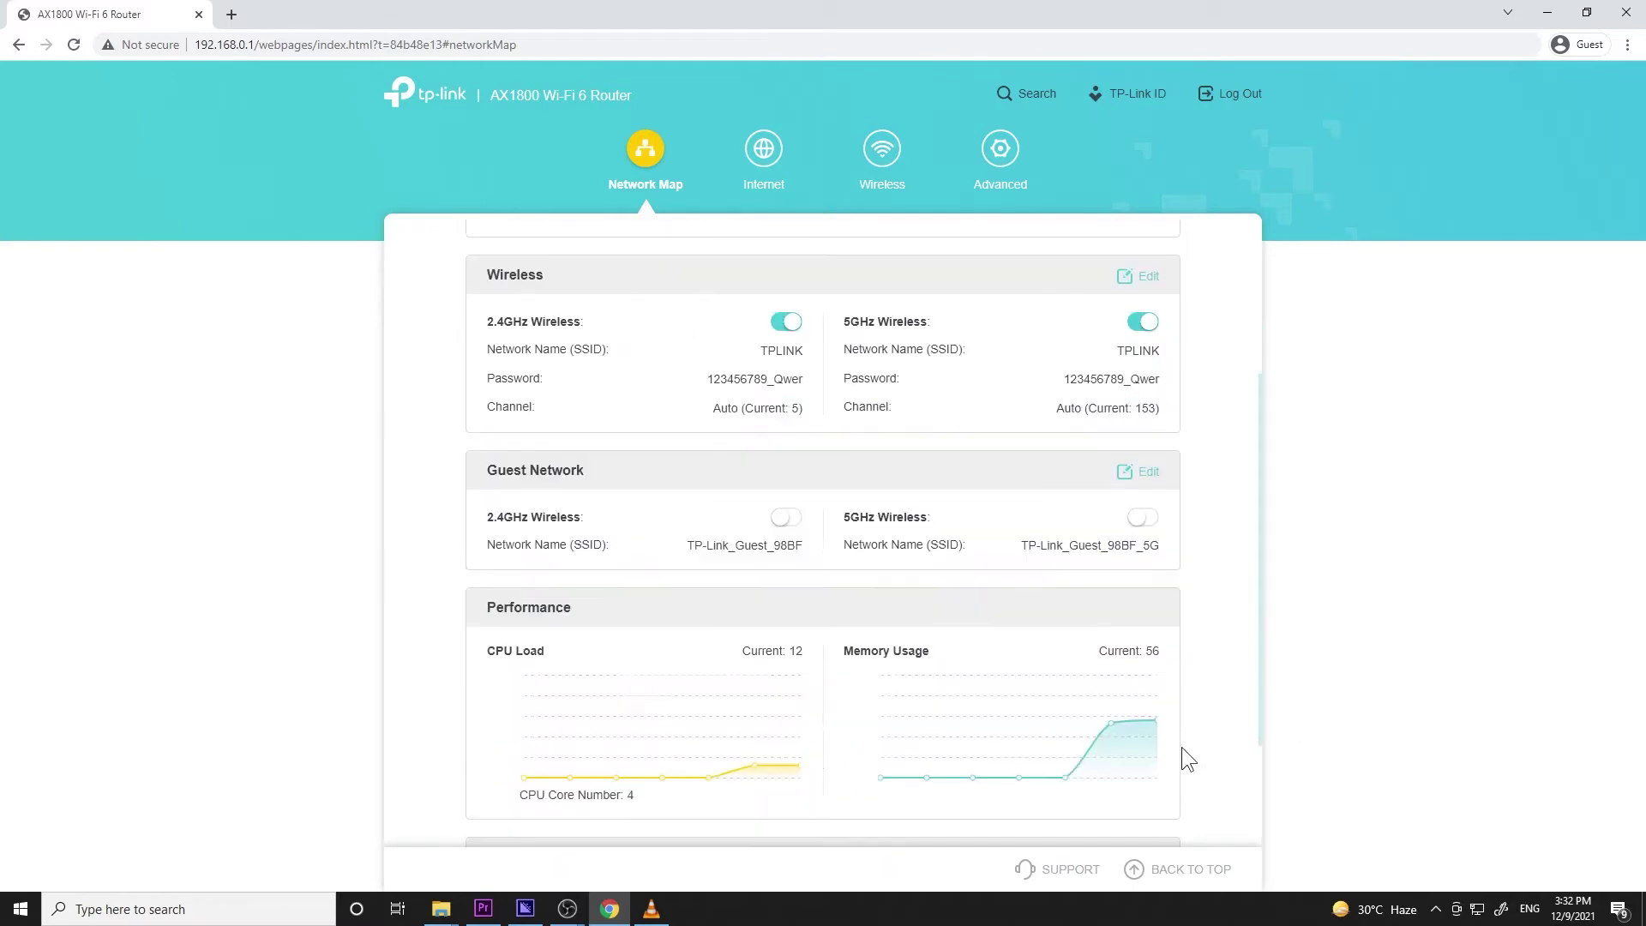
{"action": "scroll", "coordinate": [1183, 748], "scroll_direction": "down", "scroll_amount": 2}
{"action": "scroll", "coordinate": [1185, 747], "scroll_direction": "up", "scroll_amount": 1}
{"action": "scroll", "coordinate": [1185, 748], "scroll_direction": "up", "scroll_amount": 4}
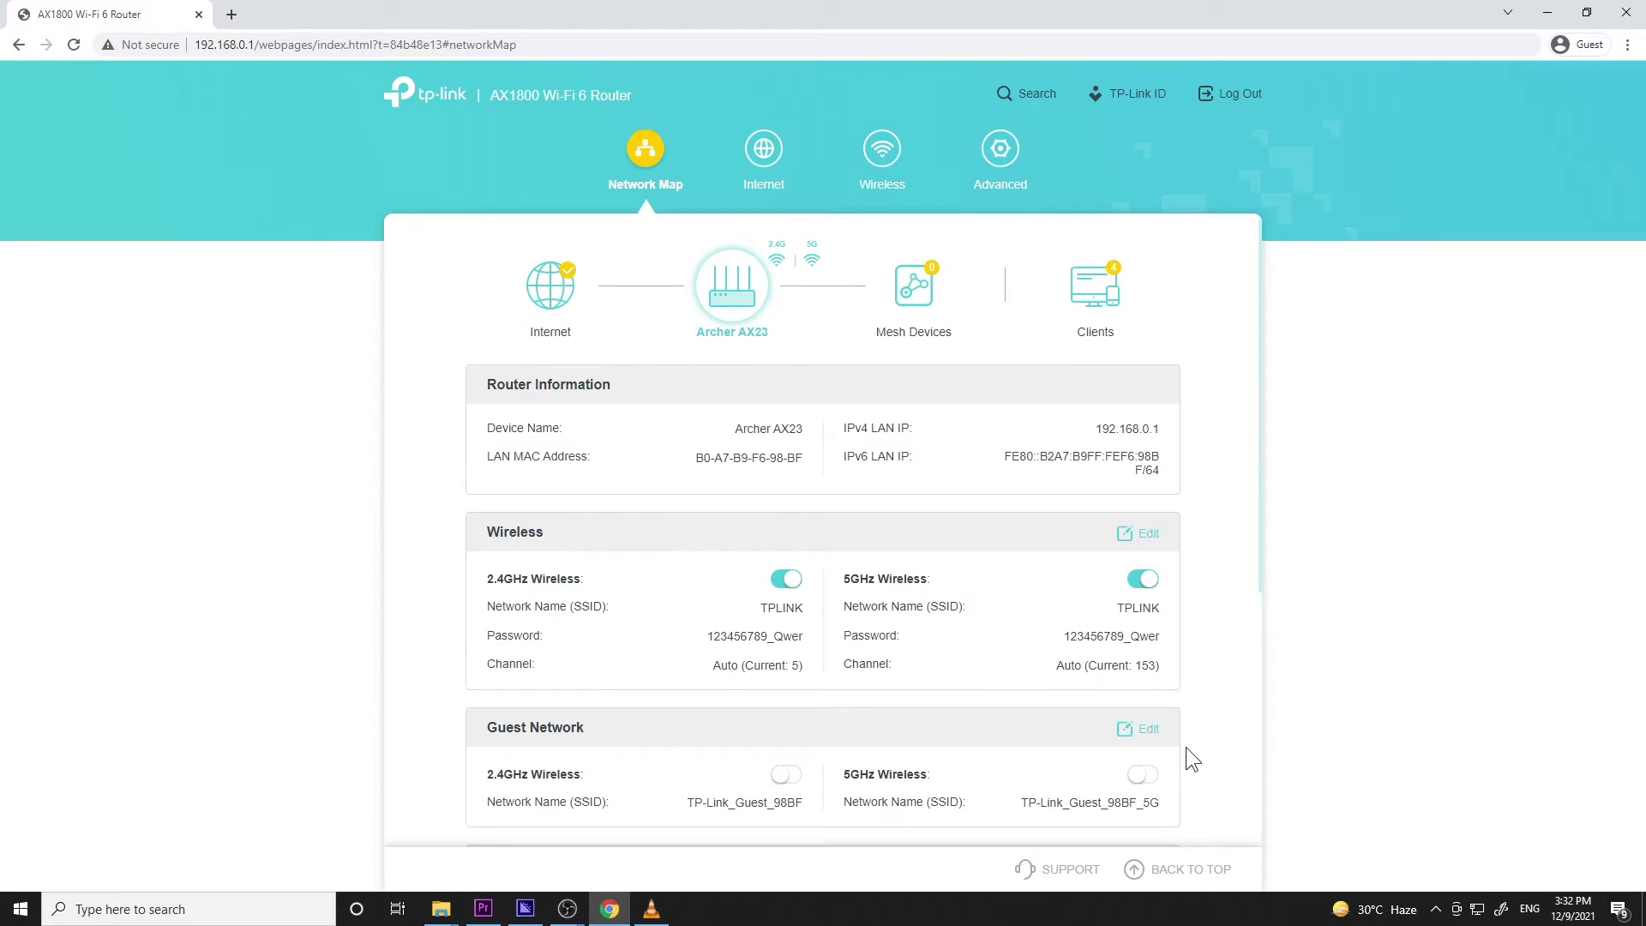
{"action": "scroll", "coordinate": [1186, 748], "scroll_direction": "down", "scroll_amount": 1}
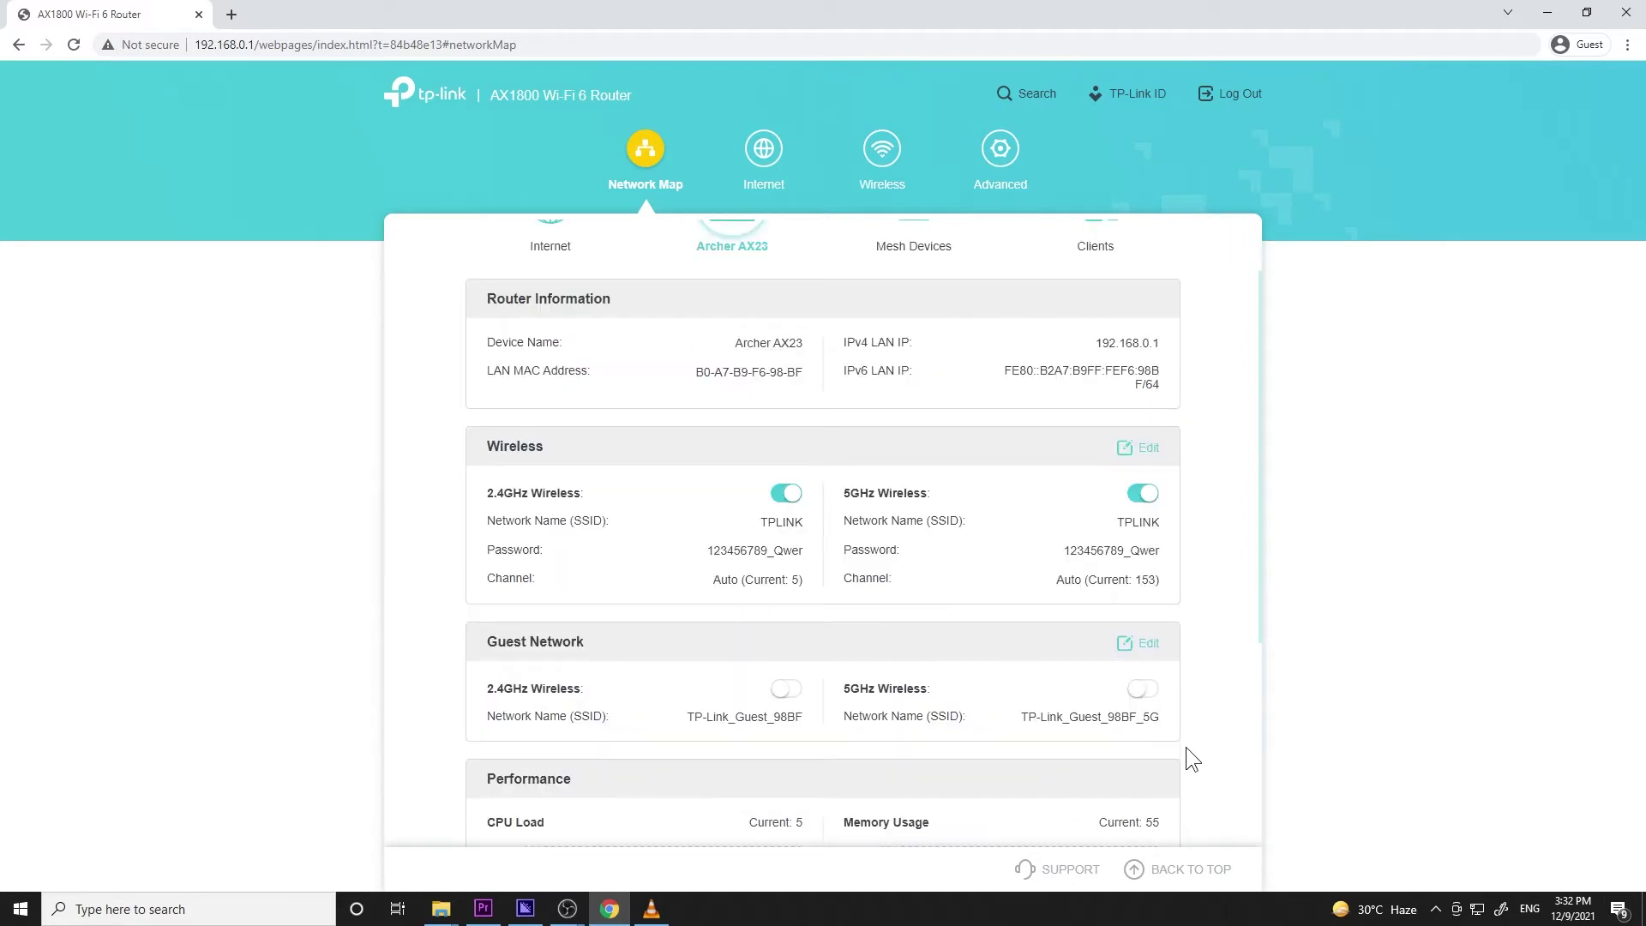
{"action": "scroll", "coordinate": [1186, 748], "scroll_direction": "down", "scroll_amount": 2}
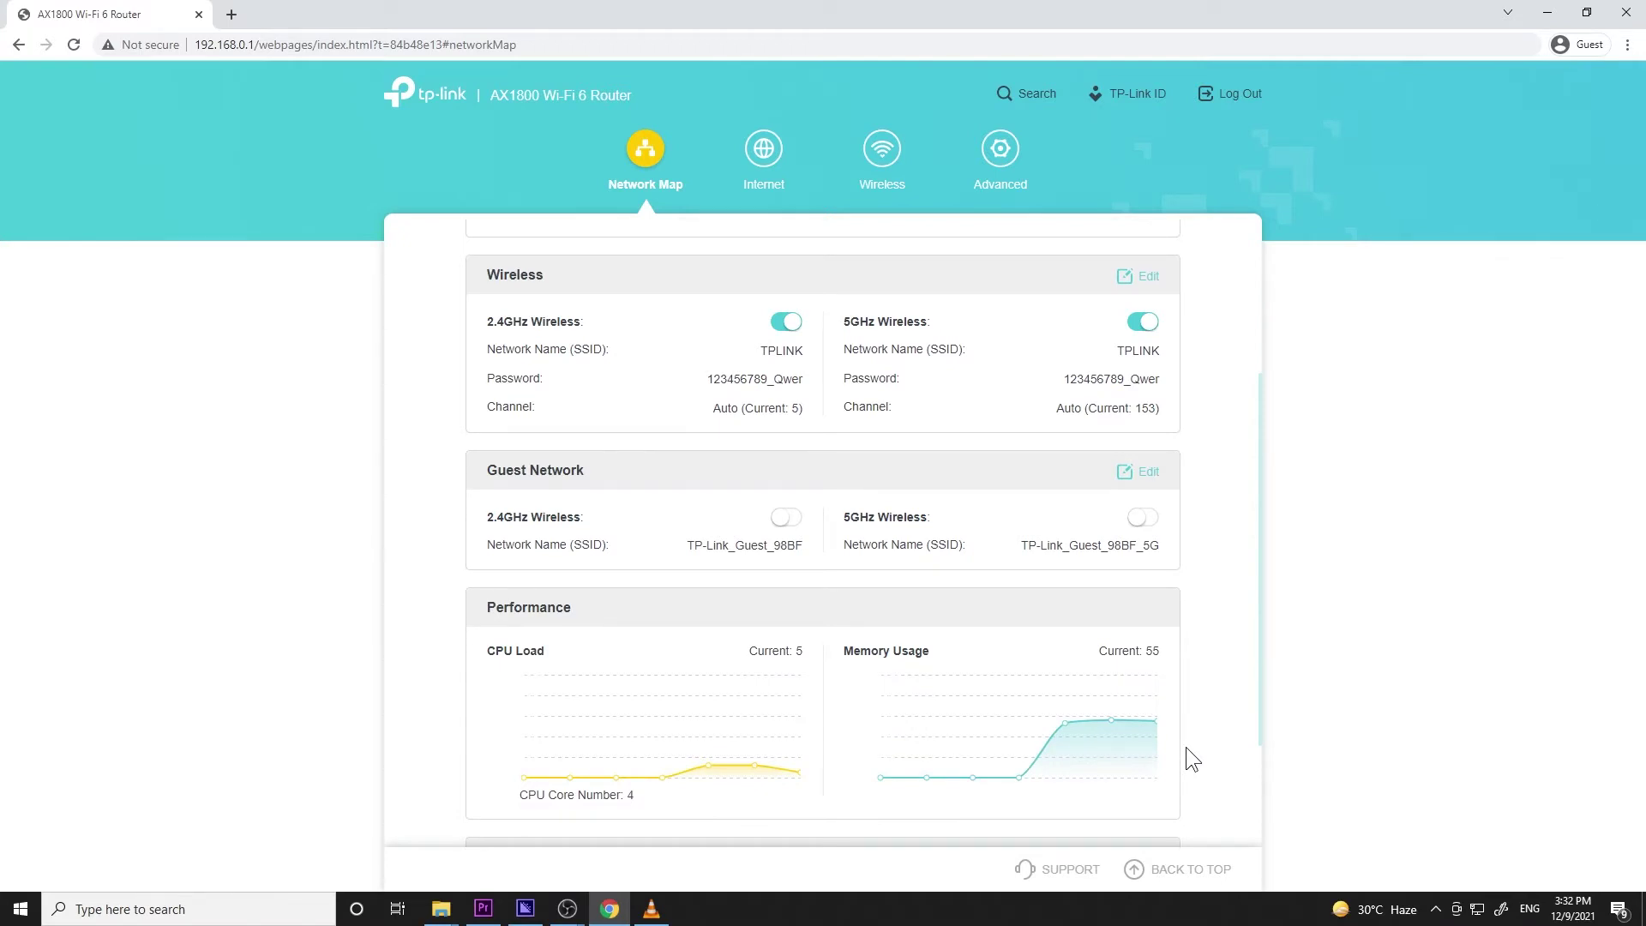
{"action": "scroll", "coordinate": [1186, 748], "scroll_direction": "down", "scroll_amount": 2}
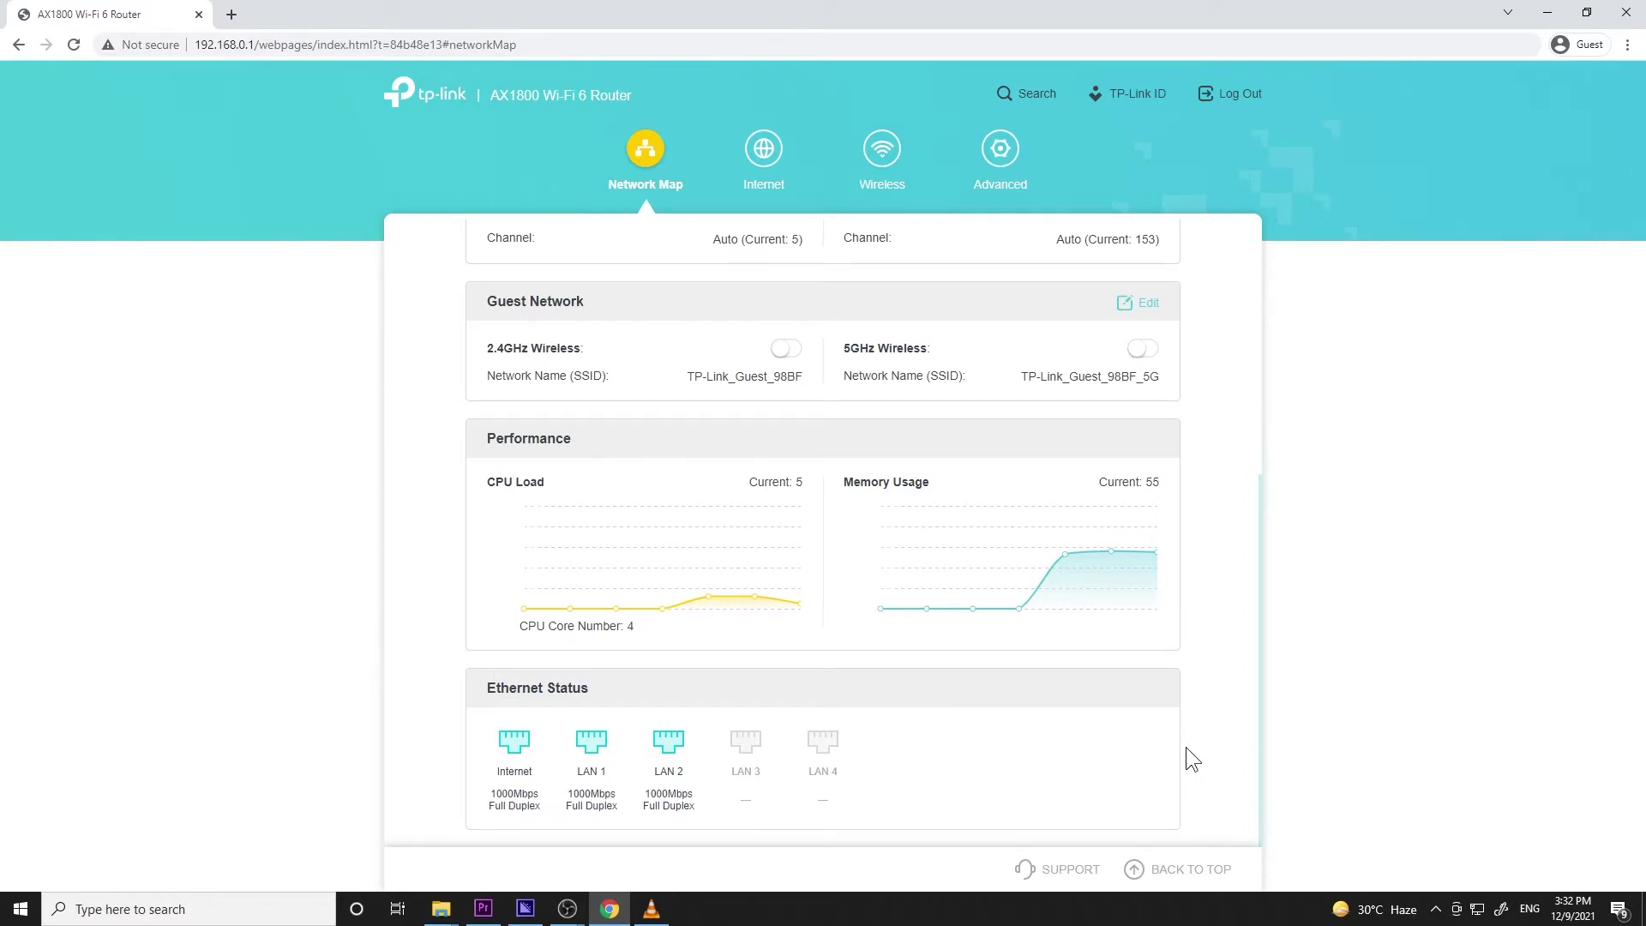
{"action": "scroll", "coordinate": [1186, 748], "scroll_direction": "up", "scroll_amount": 5}
Check Mesh Devices and Clients, return to the router, then view Dynamic IP Internet settings.
{"action": "left_click", "coordinate": [918, 296]}
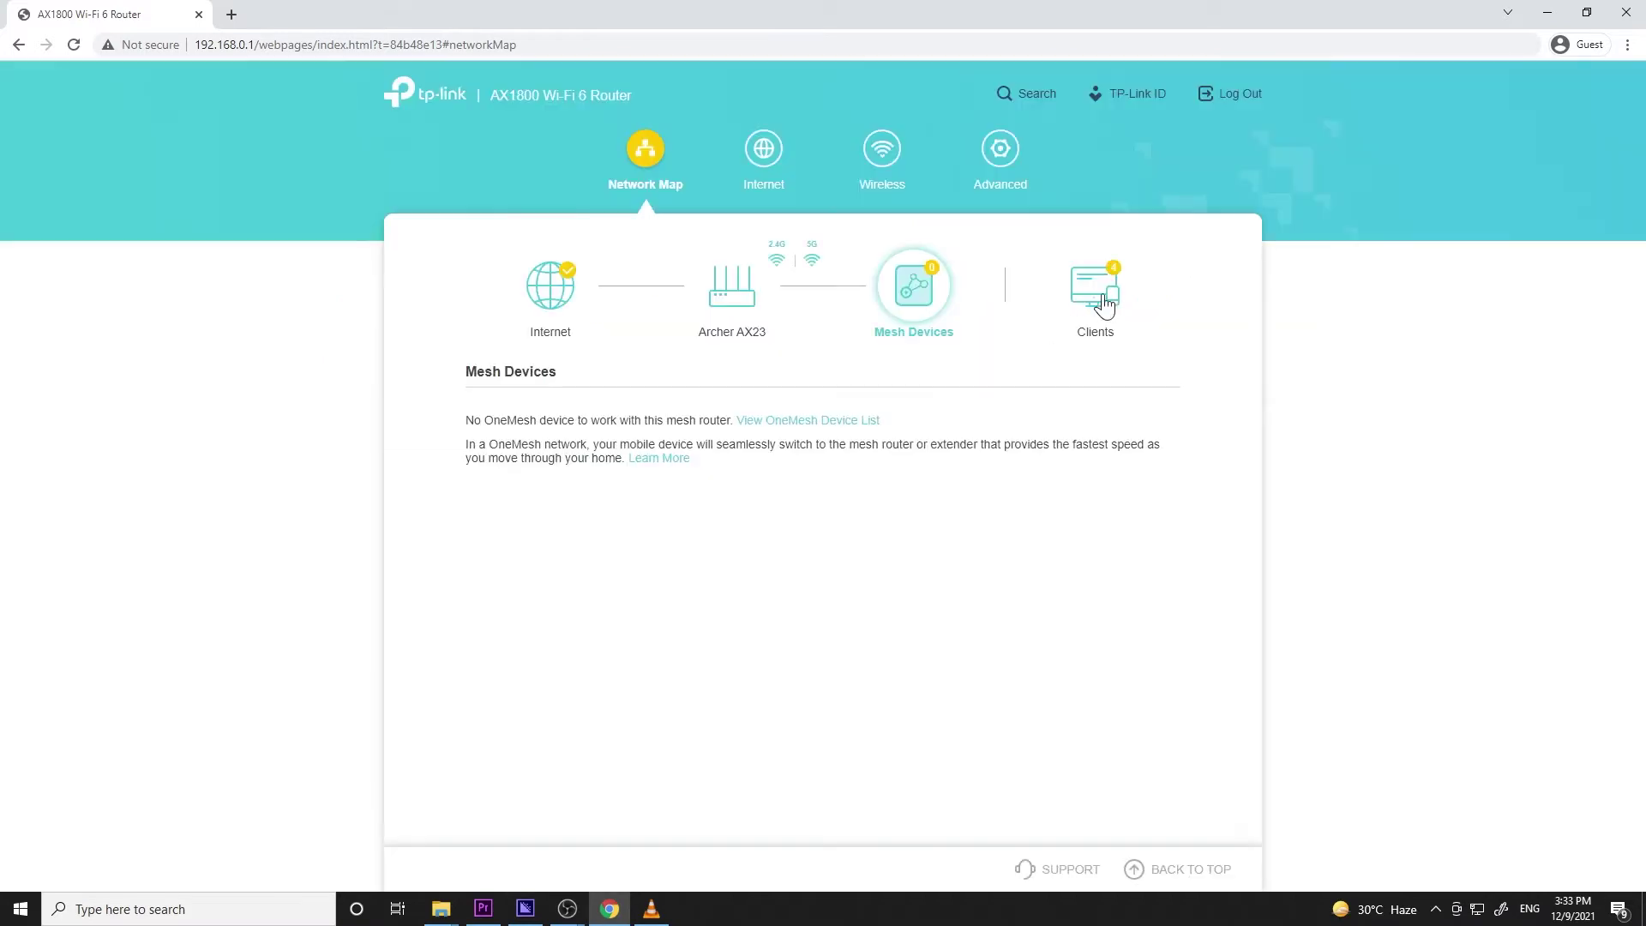
{"action": "left_click", "coordinate": [1095, 285]}
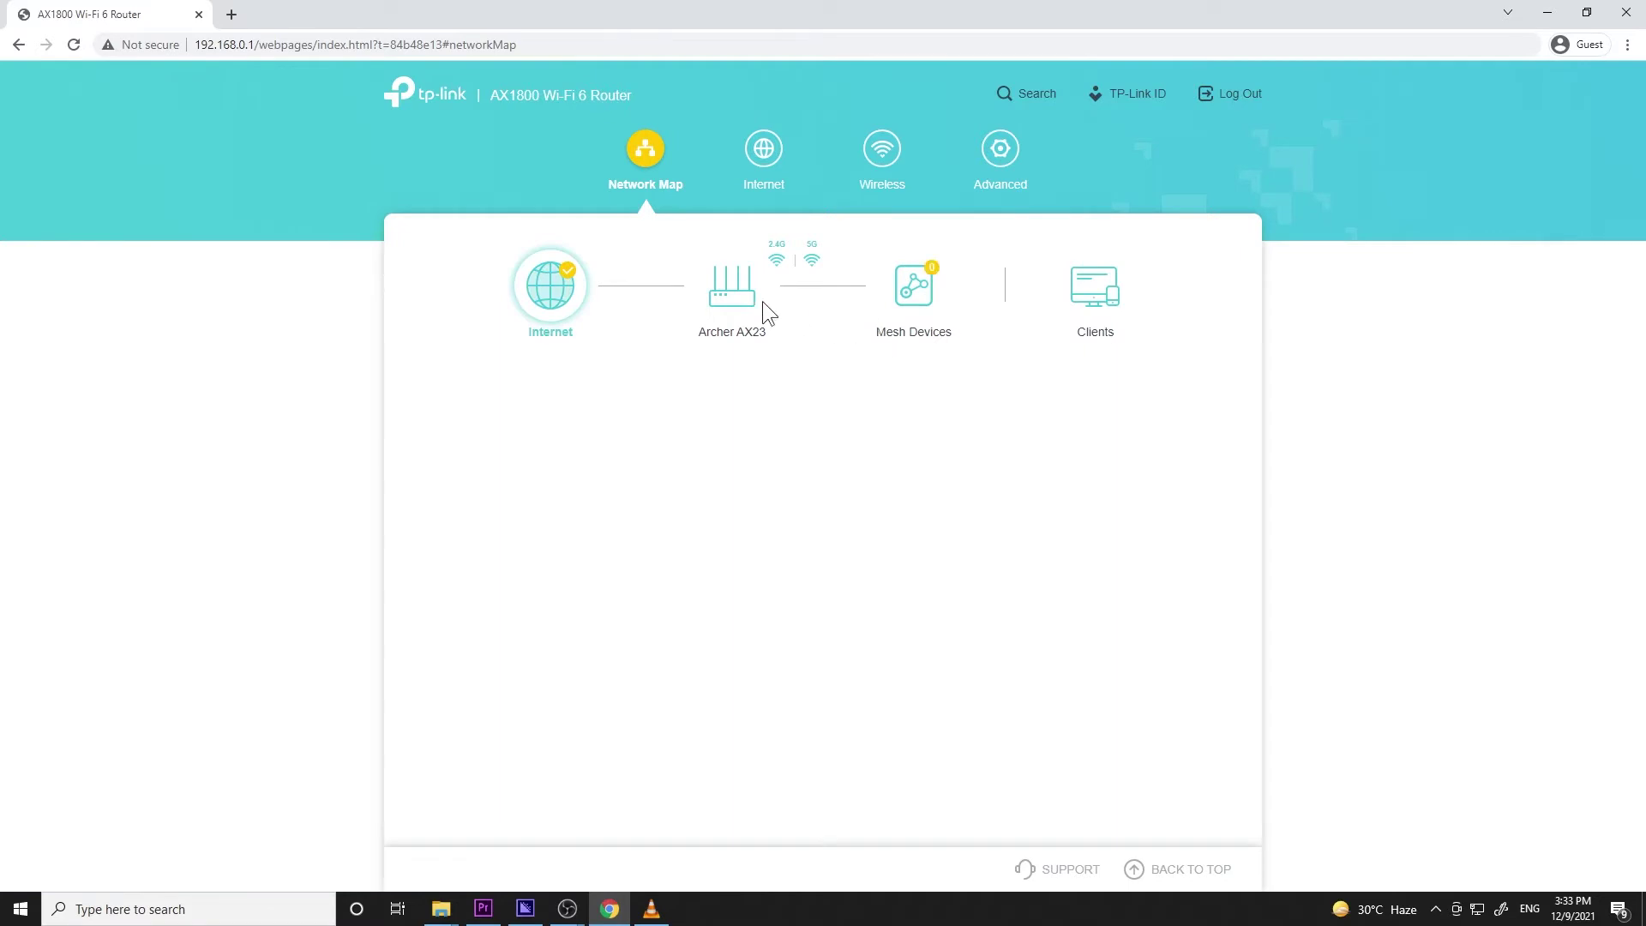
{"action": "left_click", "coordinate": [730, 314]}
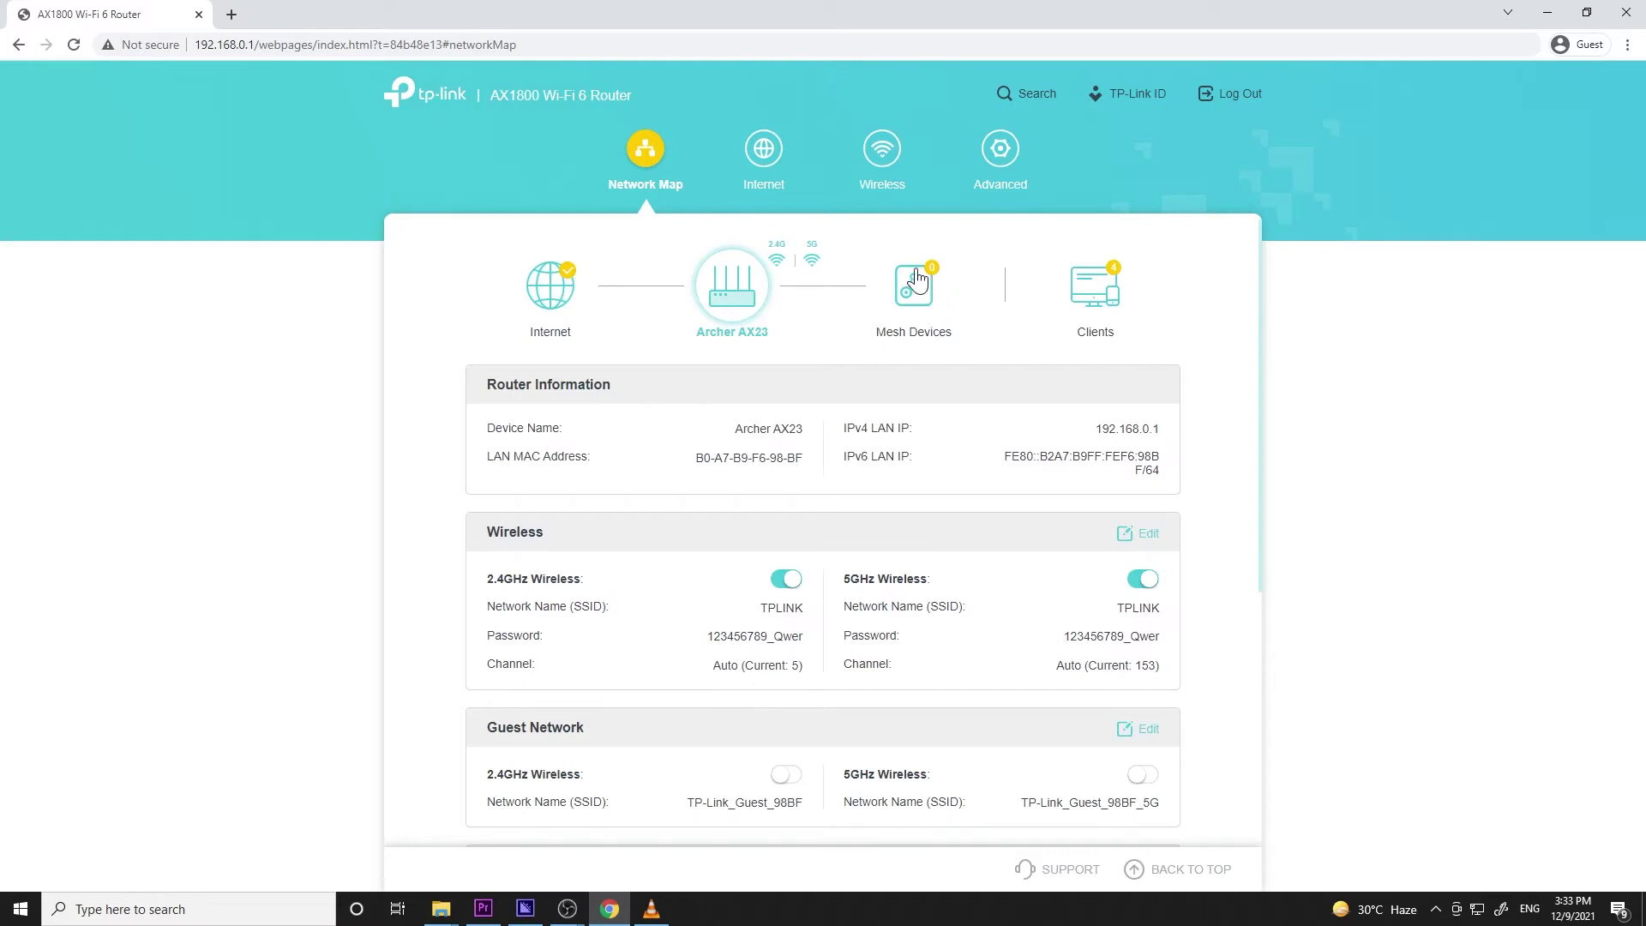
{"action": "left_click", "coordinate": [767, 163]}
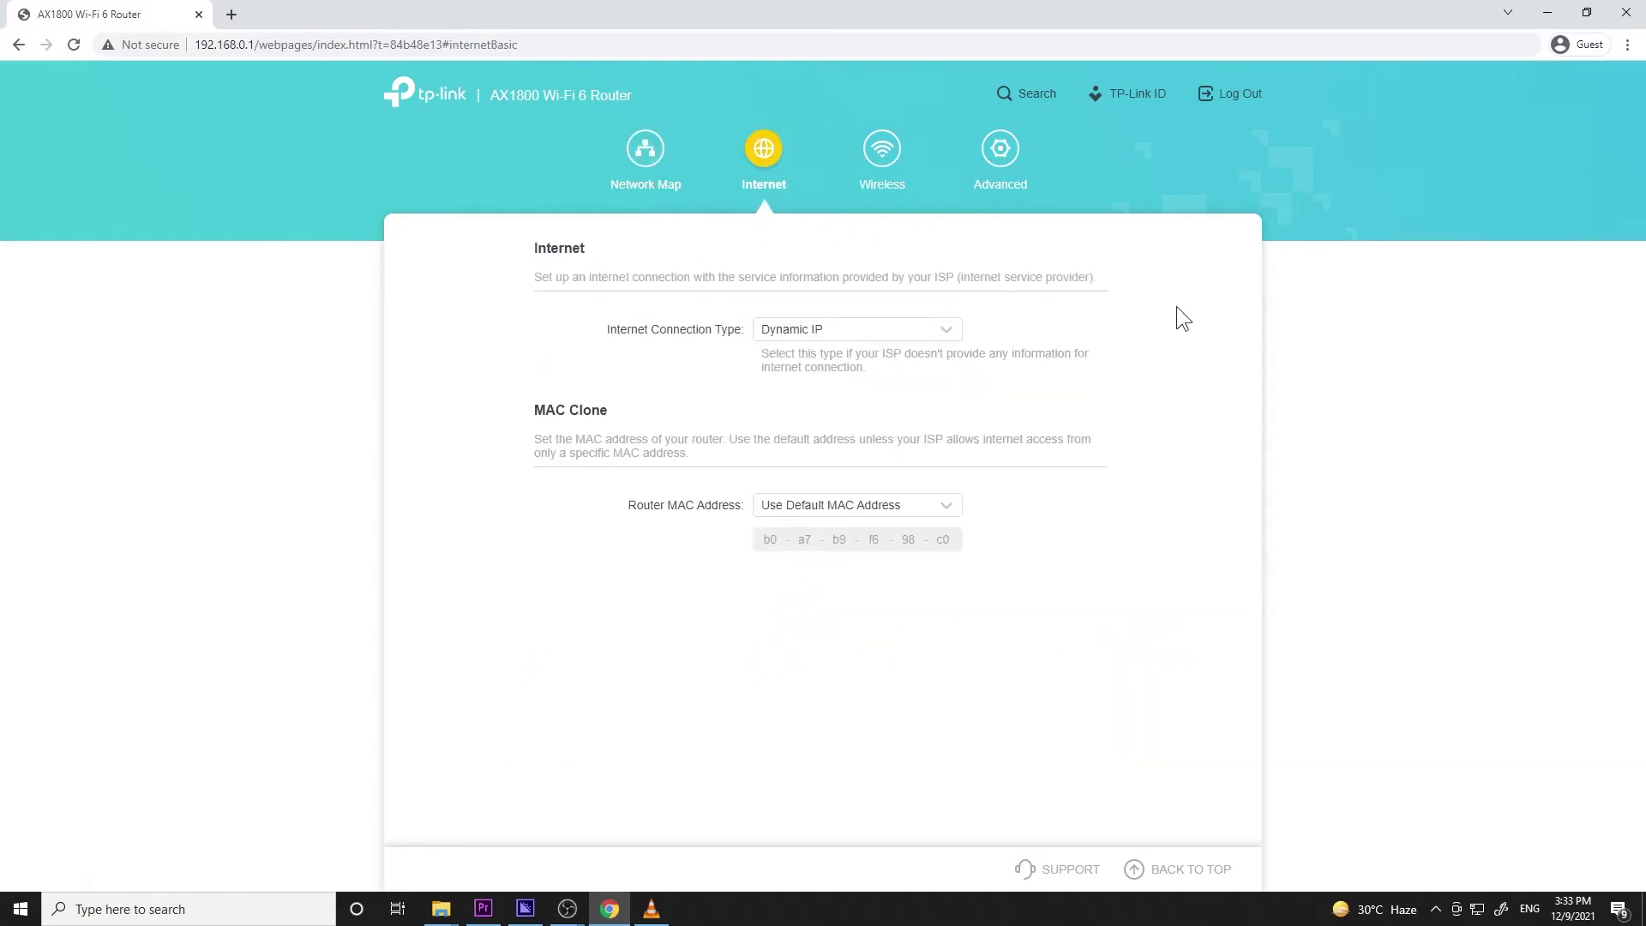
{"action": "left_click", "coordinate": [954, 331]}
{"action": "left_click", "coordinate": [957, 335]}
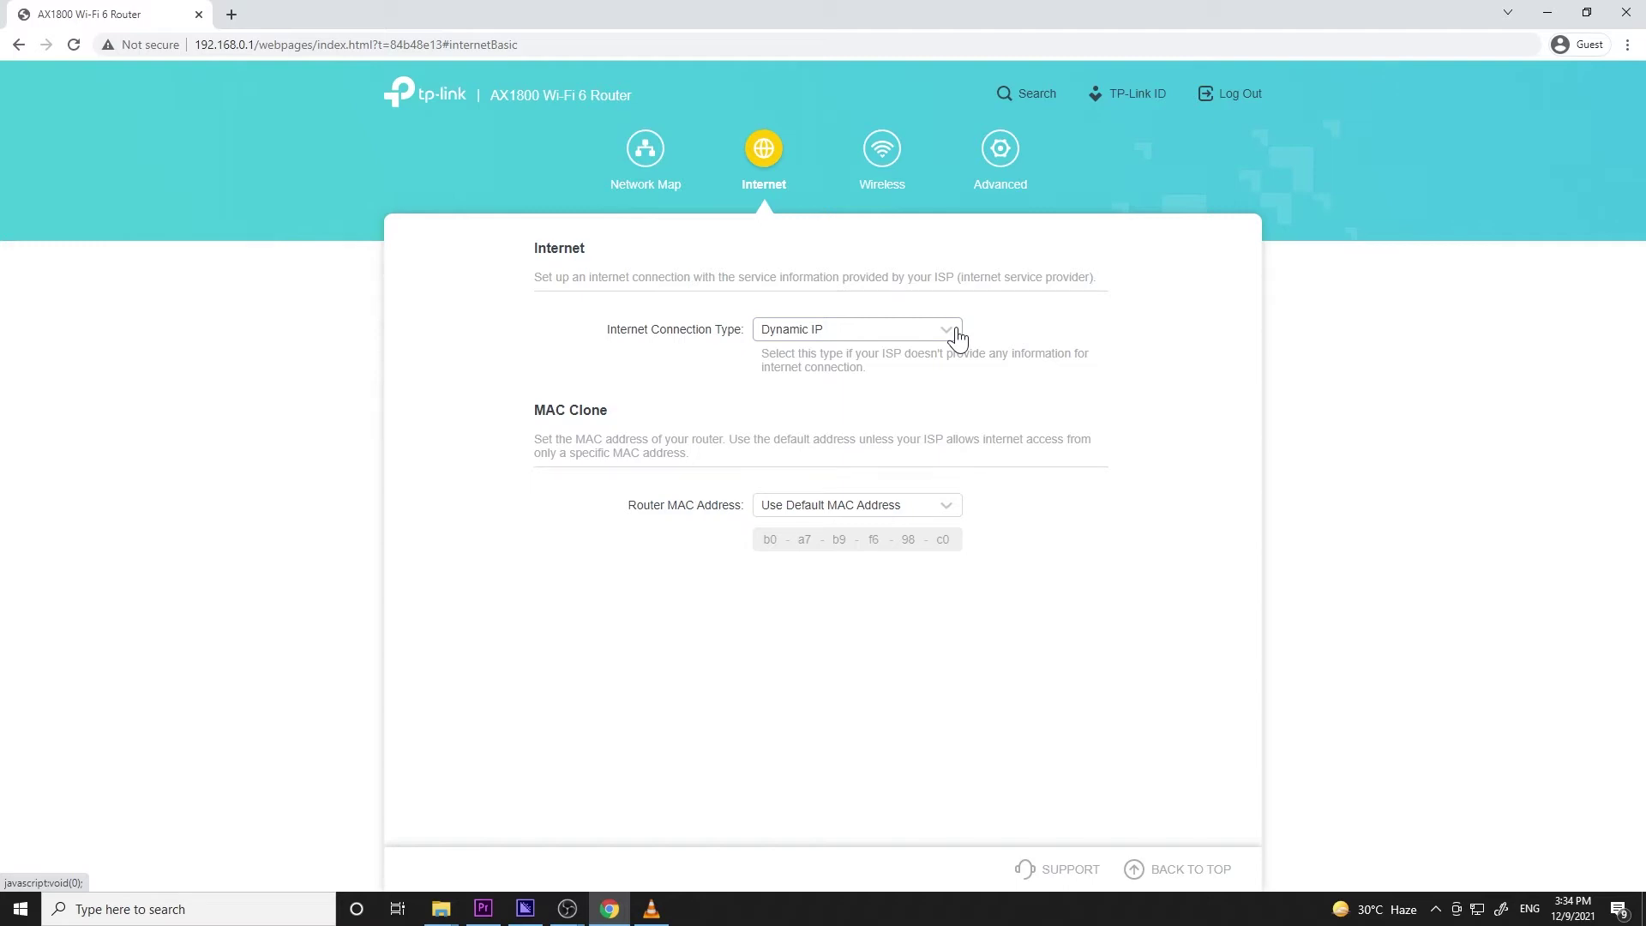
{"action": "left_click", "coordinate": [957, 335]}
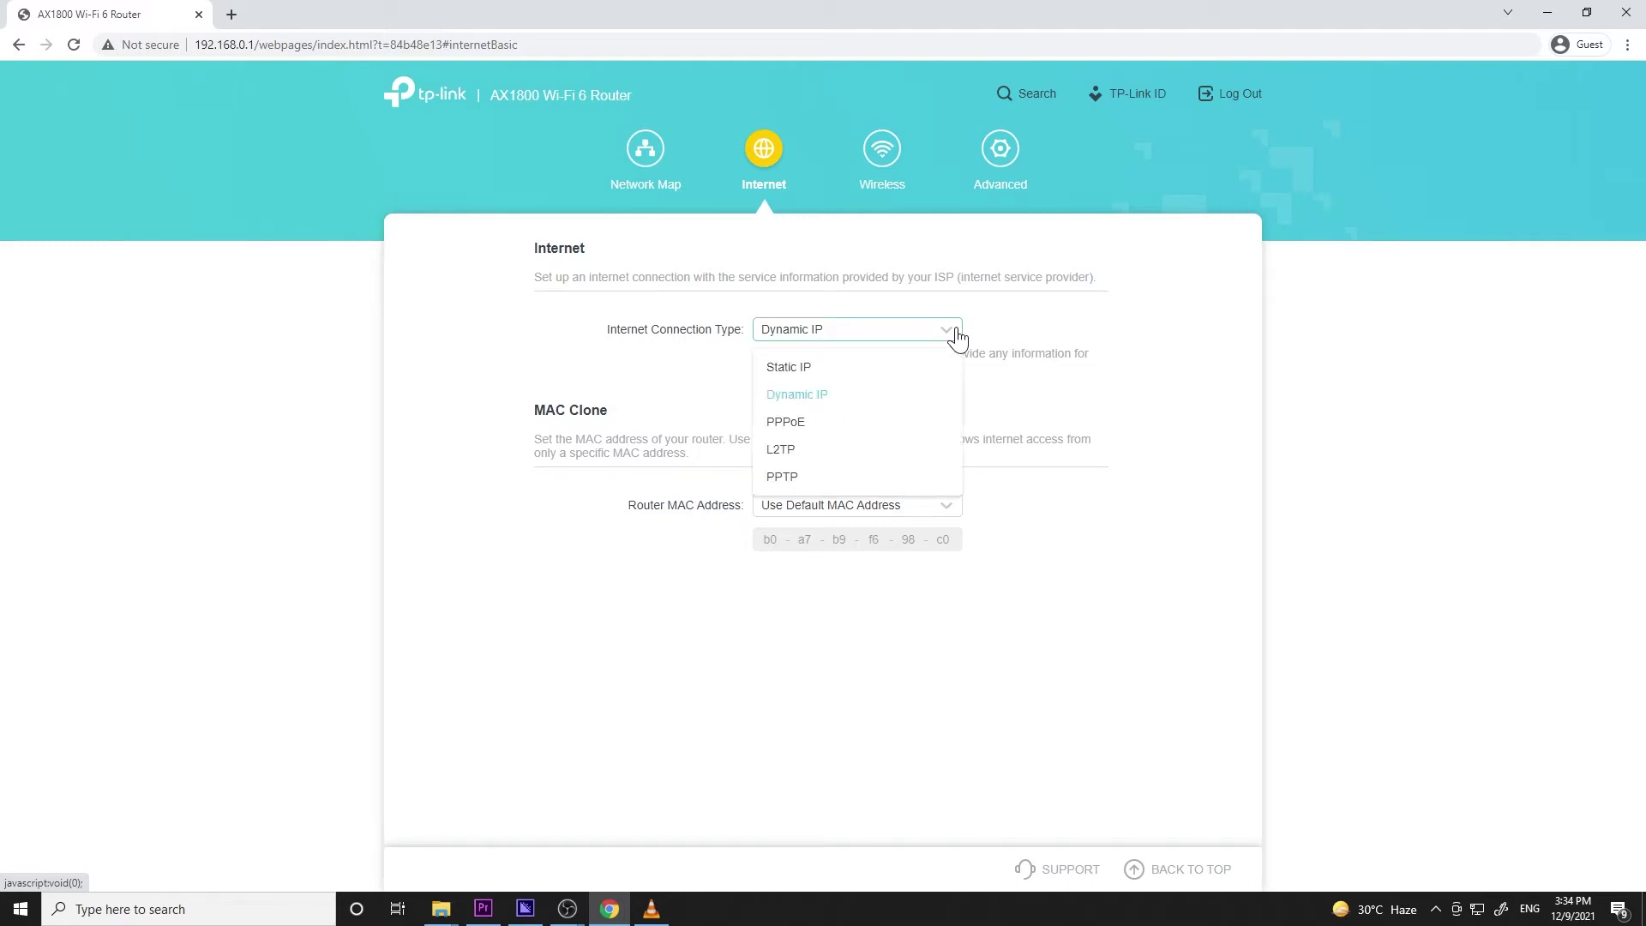
{"action": "left_click", "coordinate": [959, 511]}
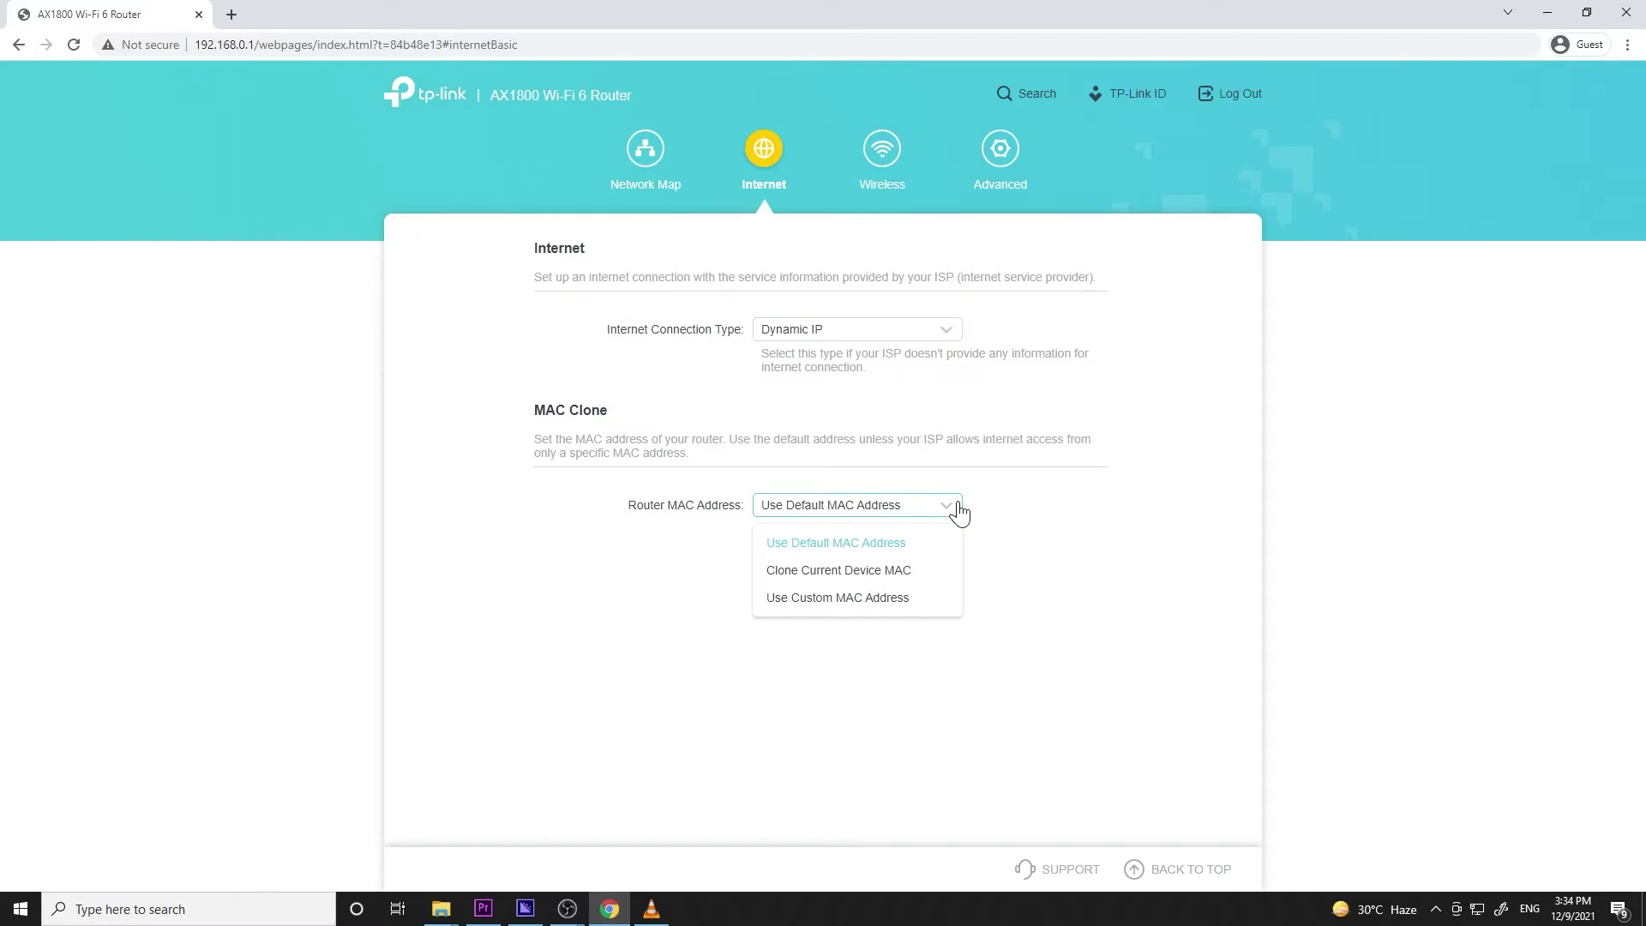
{"action": "left_click", "coordinate": [958, 511]}
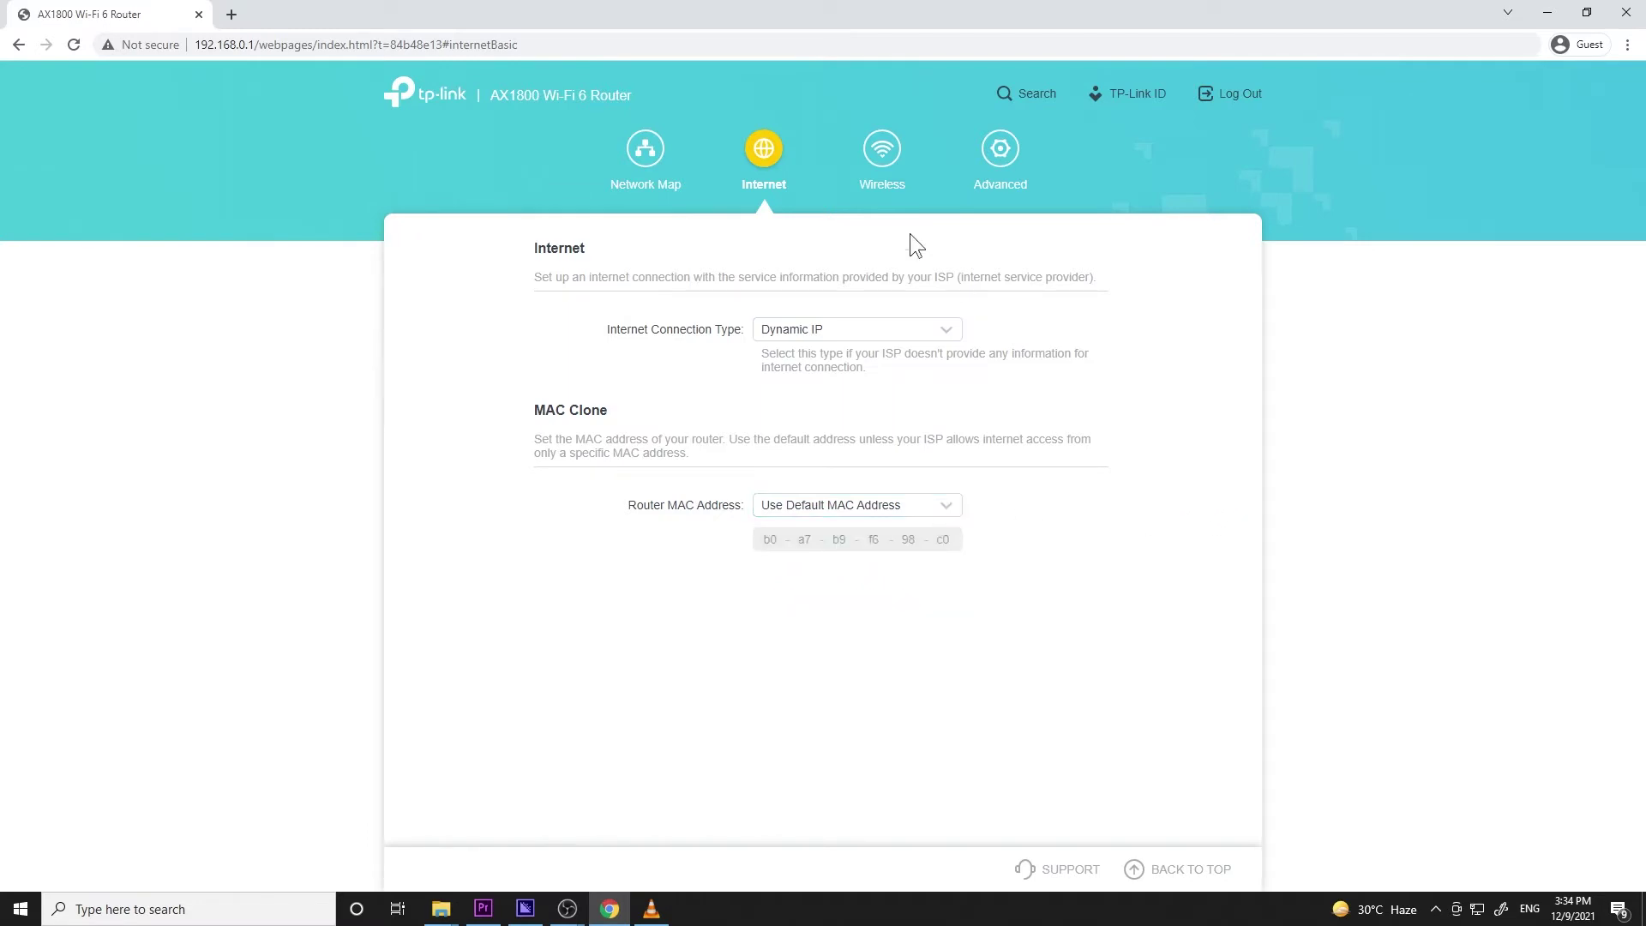
{"action": "left_click", "coordinate": [882, 163]}
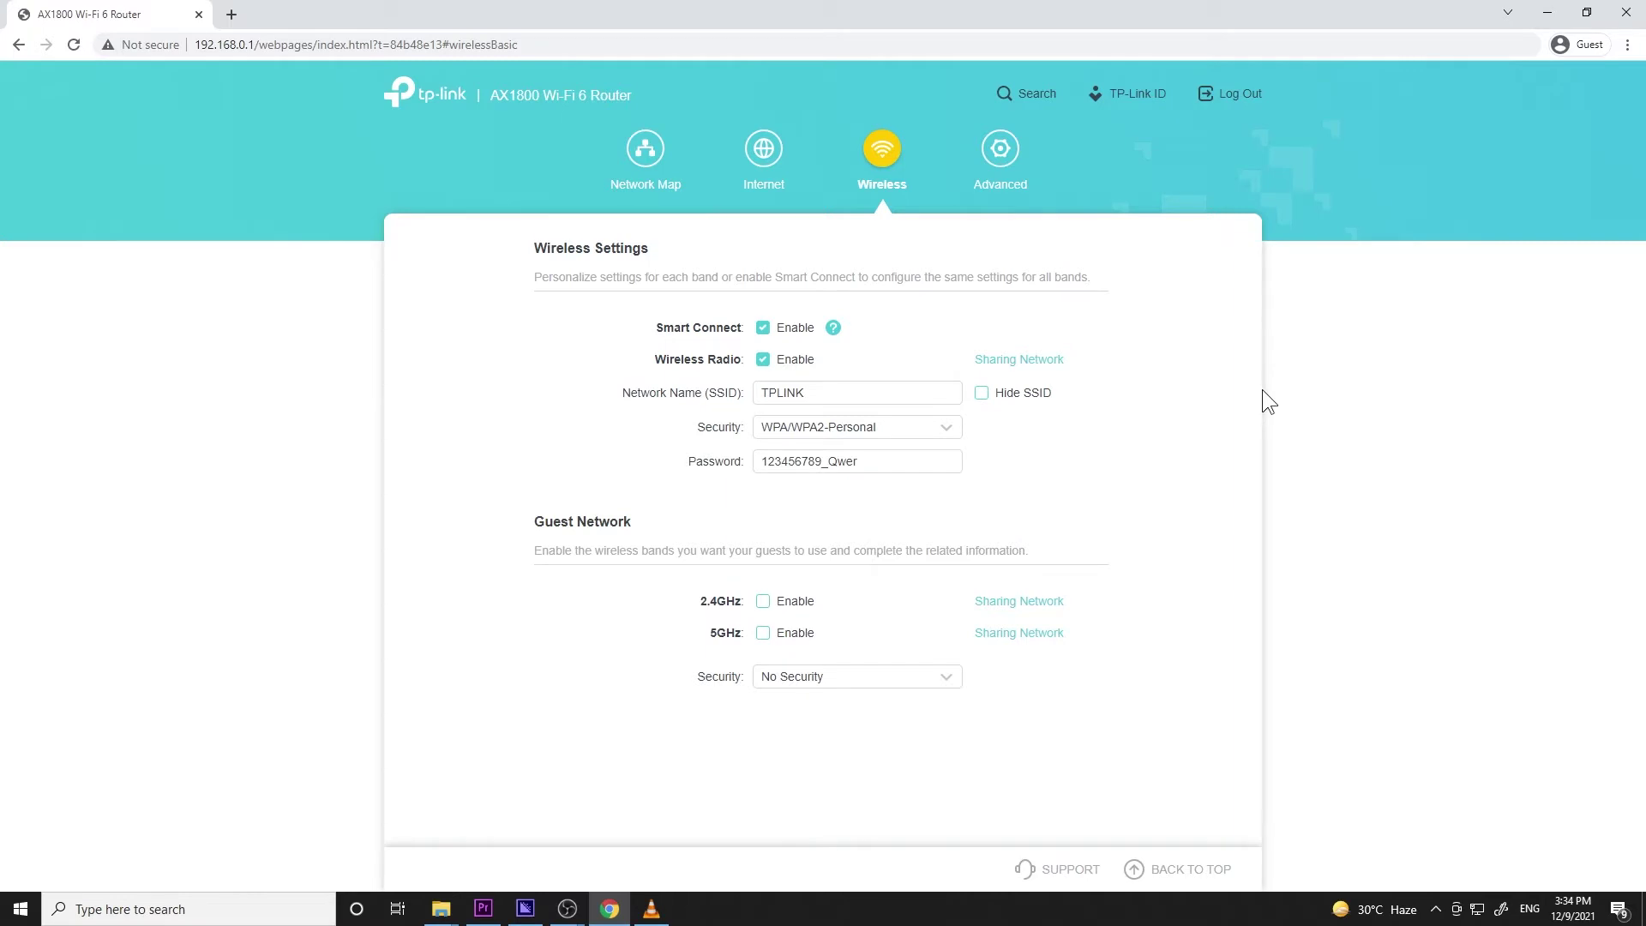
Bring up the wireless settings with Smart Connect, network name, security and guest network options.
{"action": "mouse_move", "coordinate": [836, 332]}
View Advanced status, then the Internet, LAN, IPTV/VLAN, DHCP Server, Dynamic DNS and Routing pages.
{"action": "left_click", "coordinate": [994, 168]}
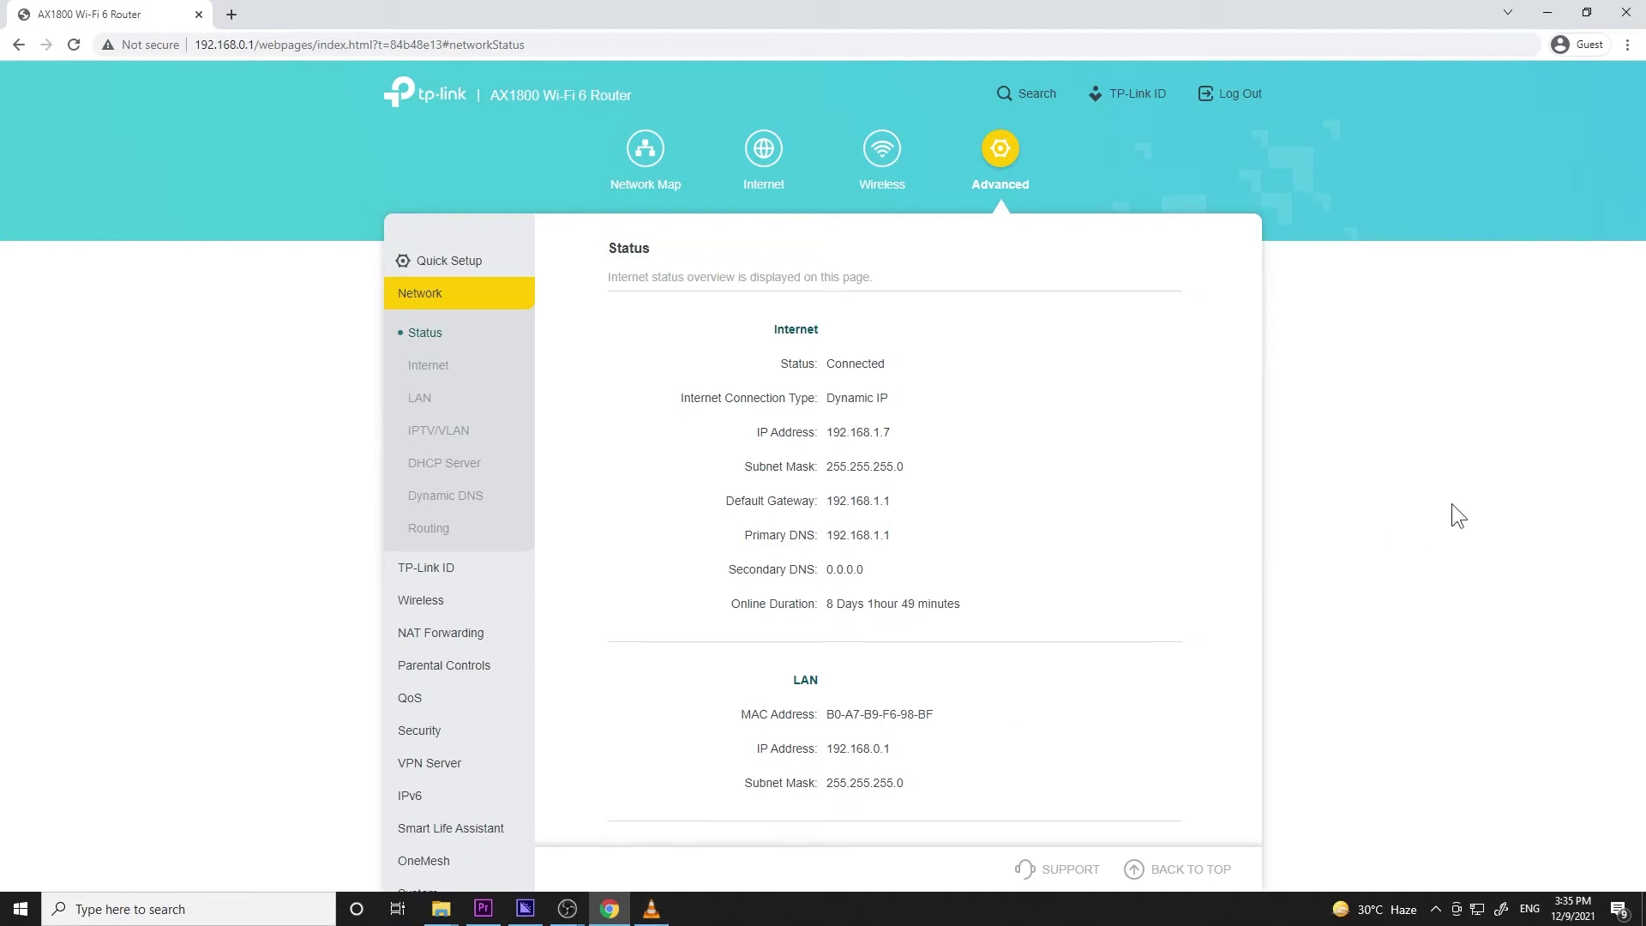
{"action": "left_click", "coordinate": [433, 367]}
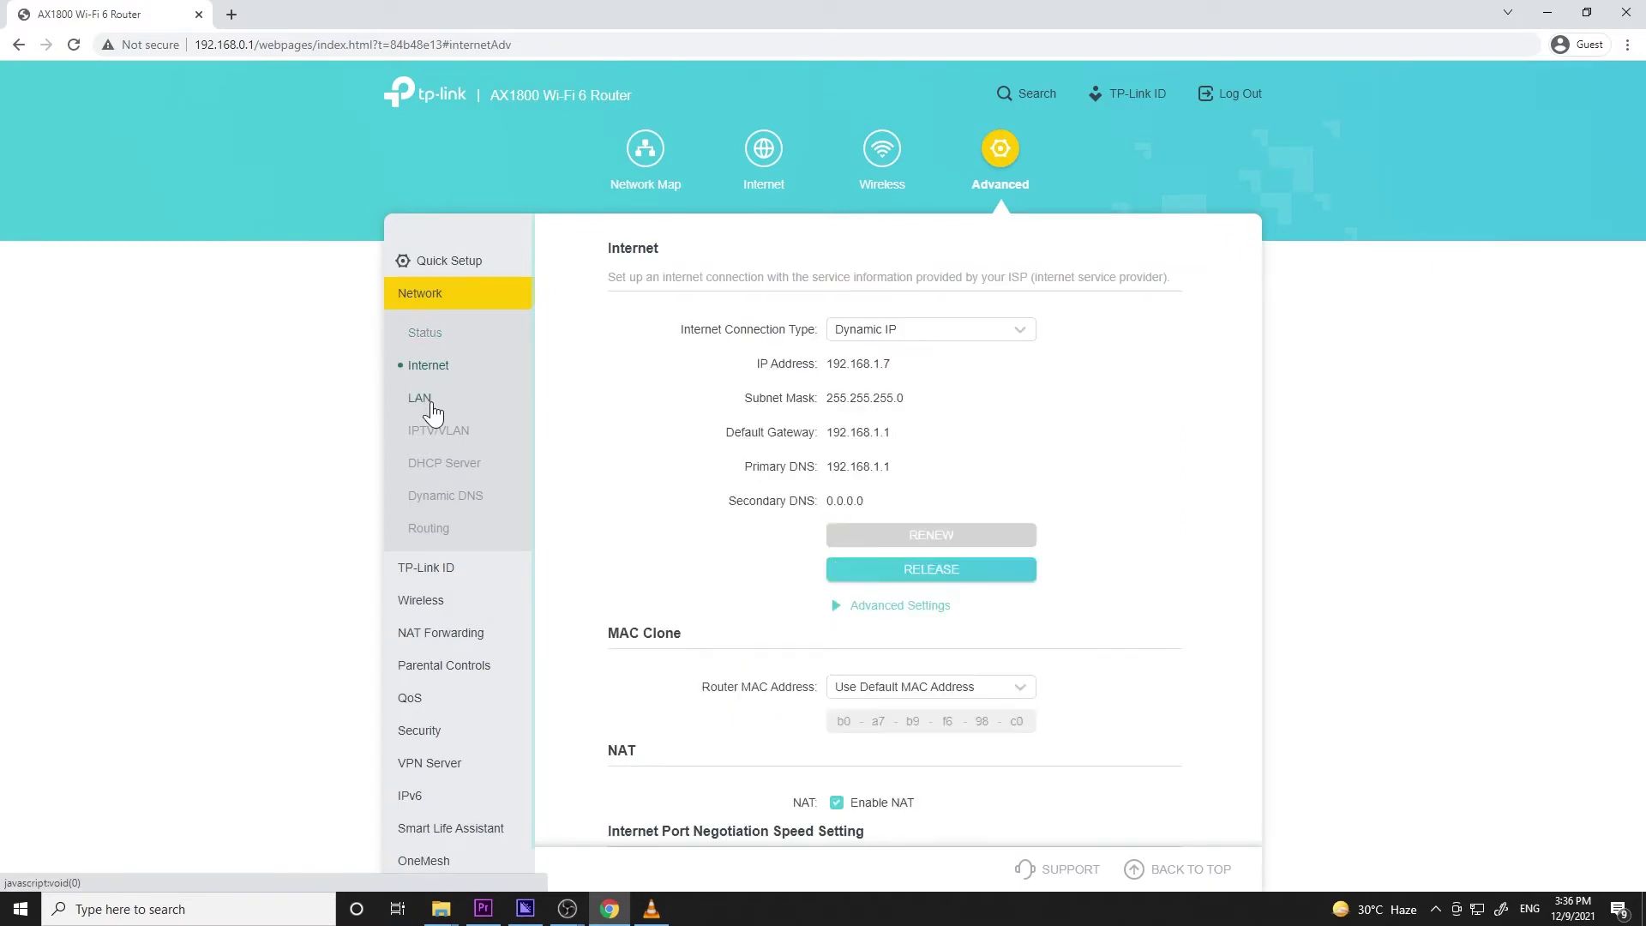
{"action": "left_click", "coordinate": [432, 405]}
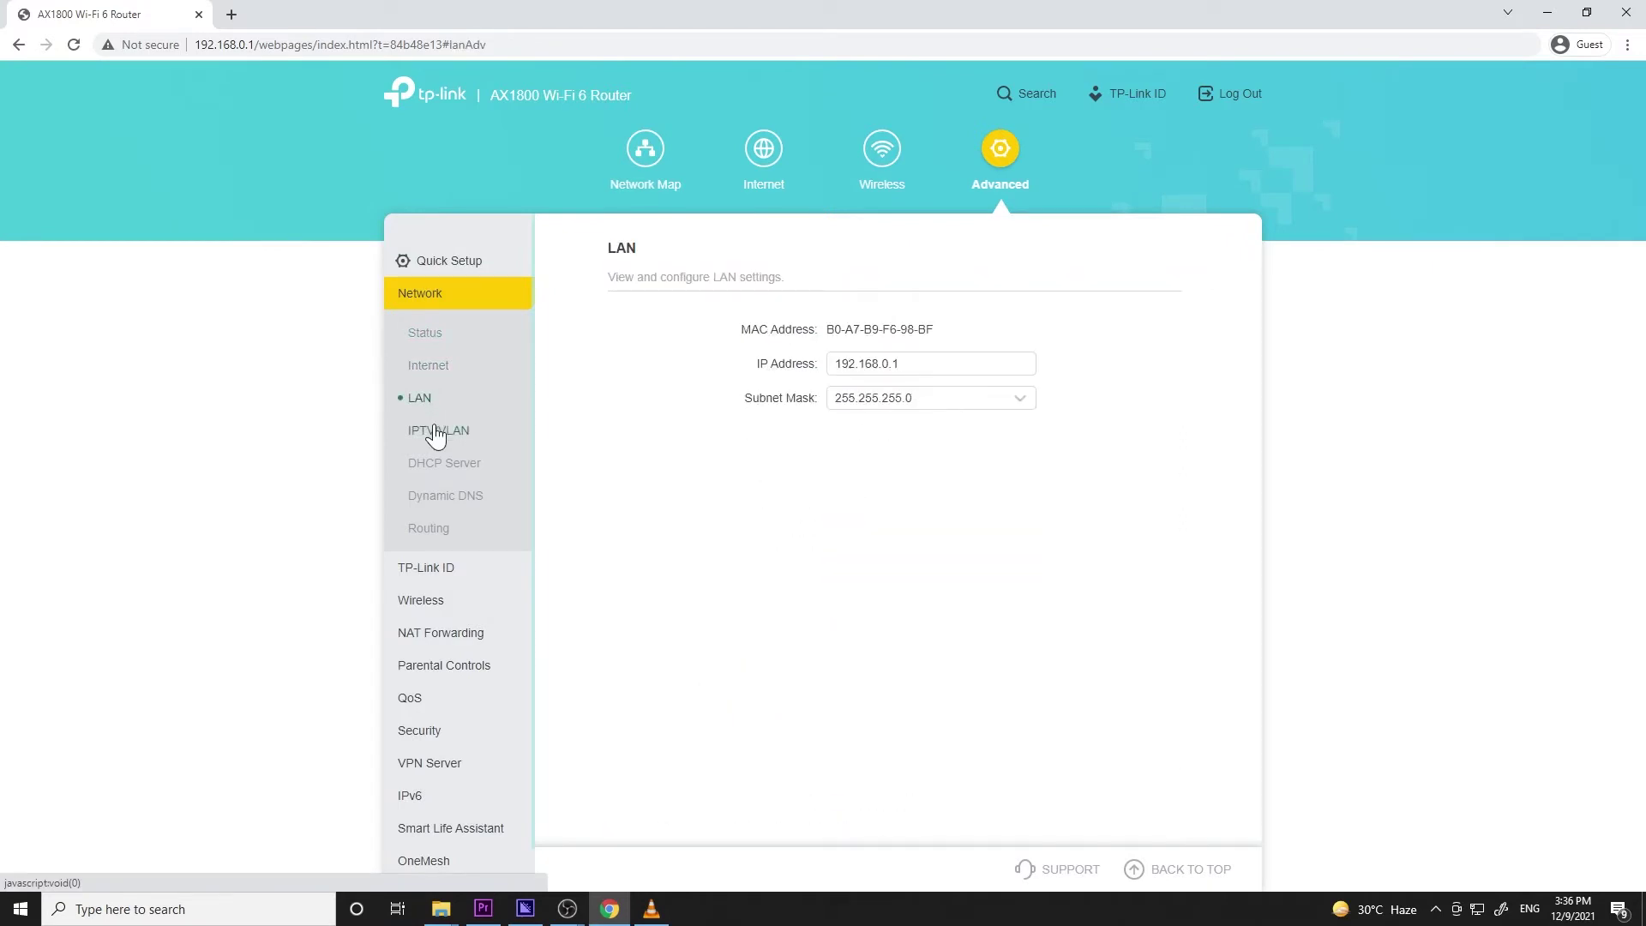
{"action": "left_click", "coordinate": [436, 438]}
{"action": "left_click", "coordinate": [439, 465]}
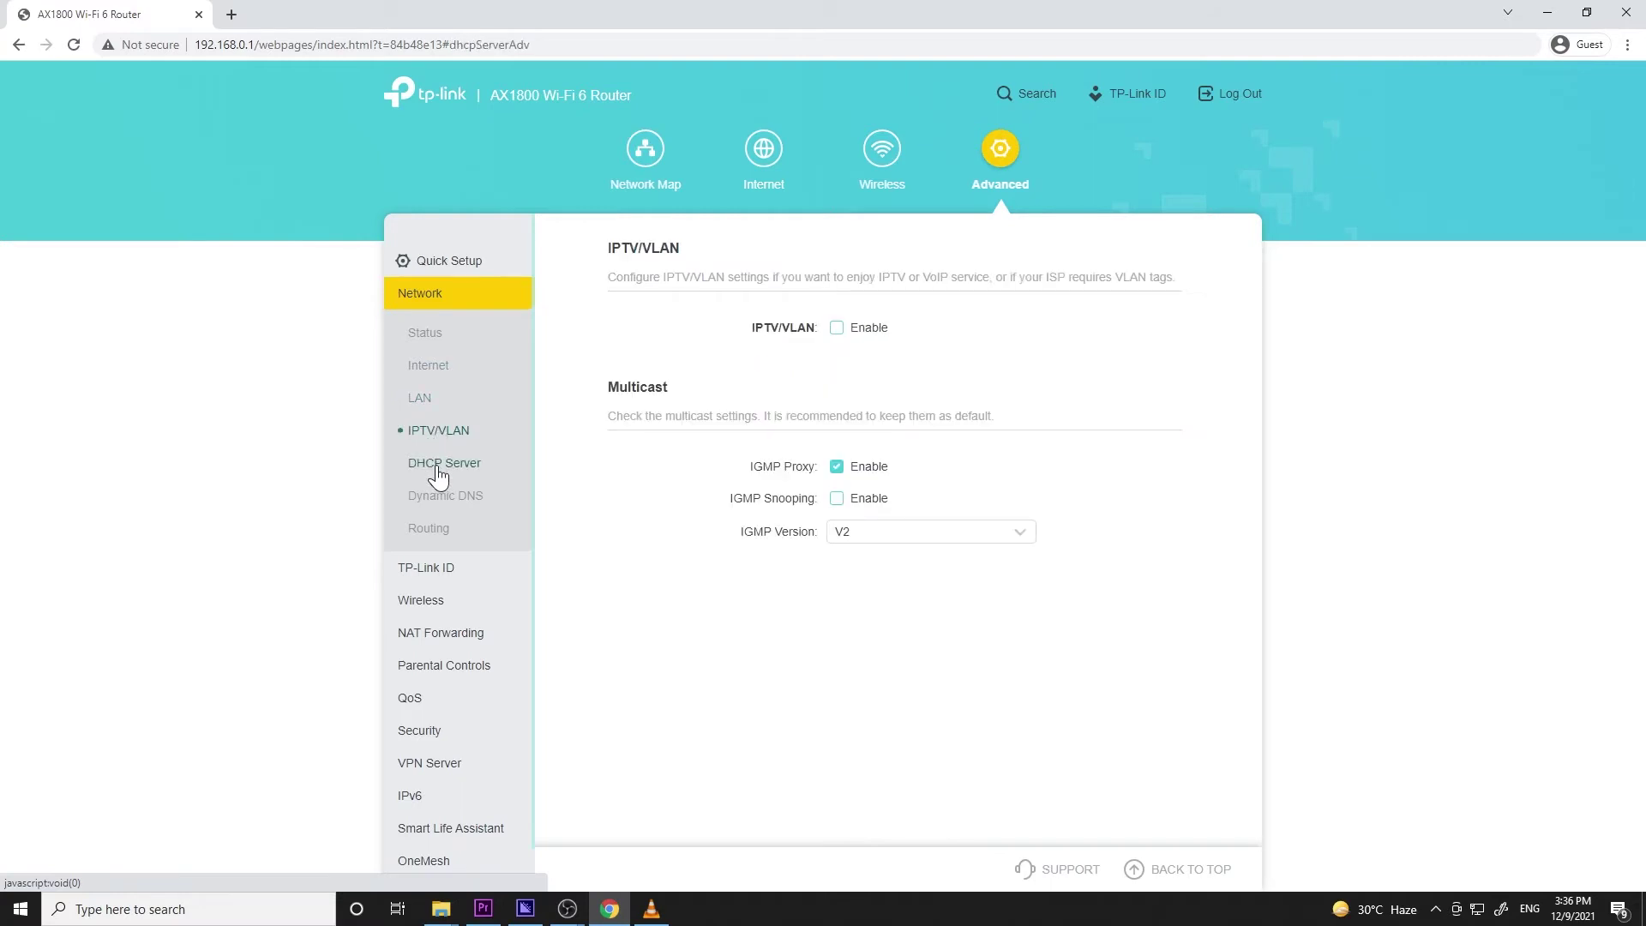
{"action": "left_click", "coordinate": [440, 503]}
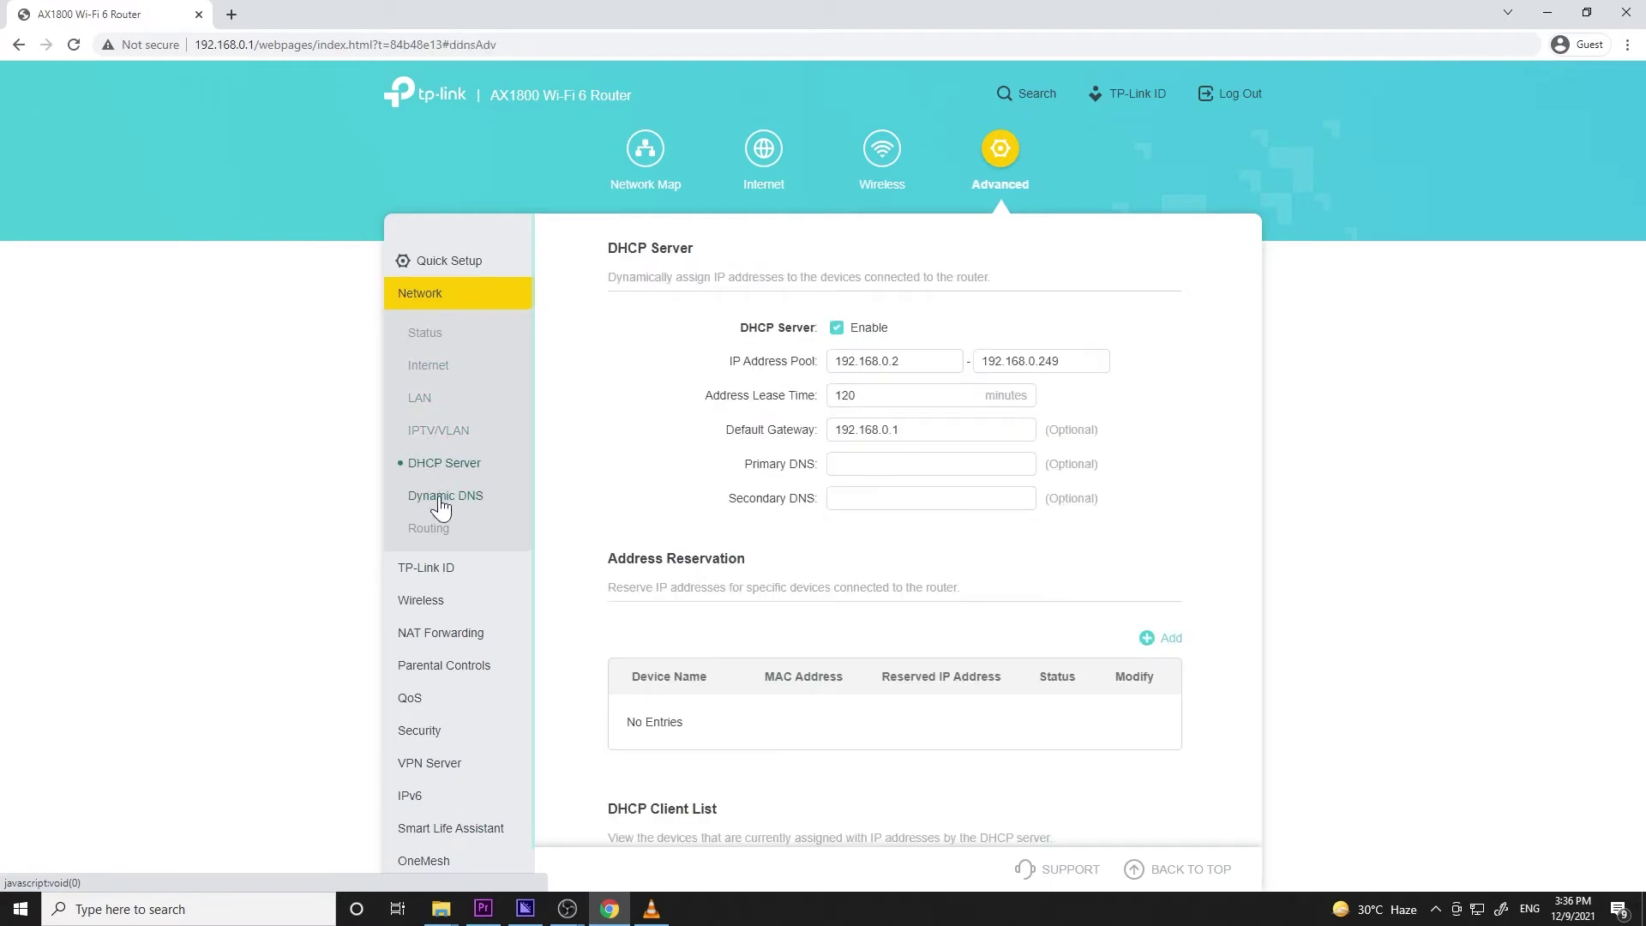
{"action": "left_click", "coordinate": [429, 531]}
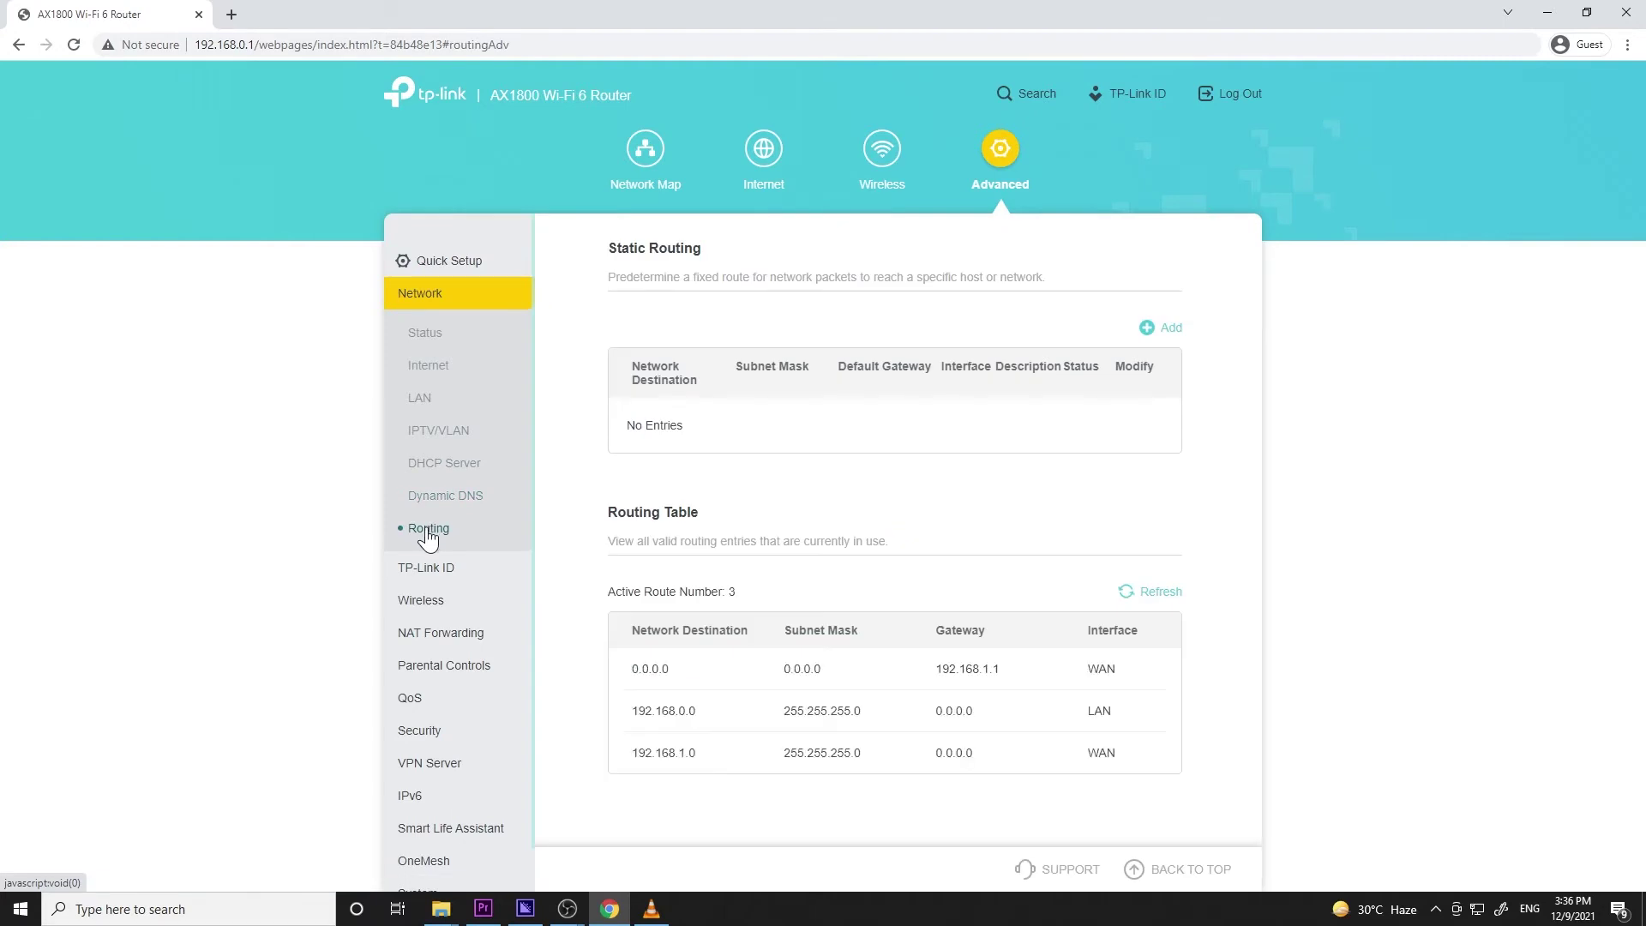
{"action": "left_click", "coordinate": [449, 573]}
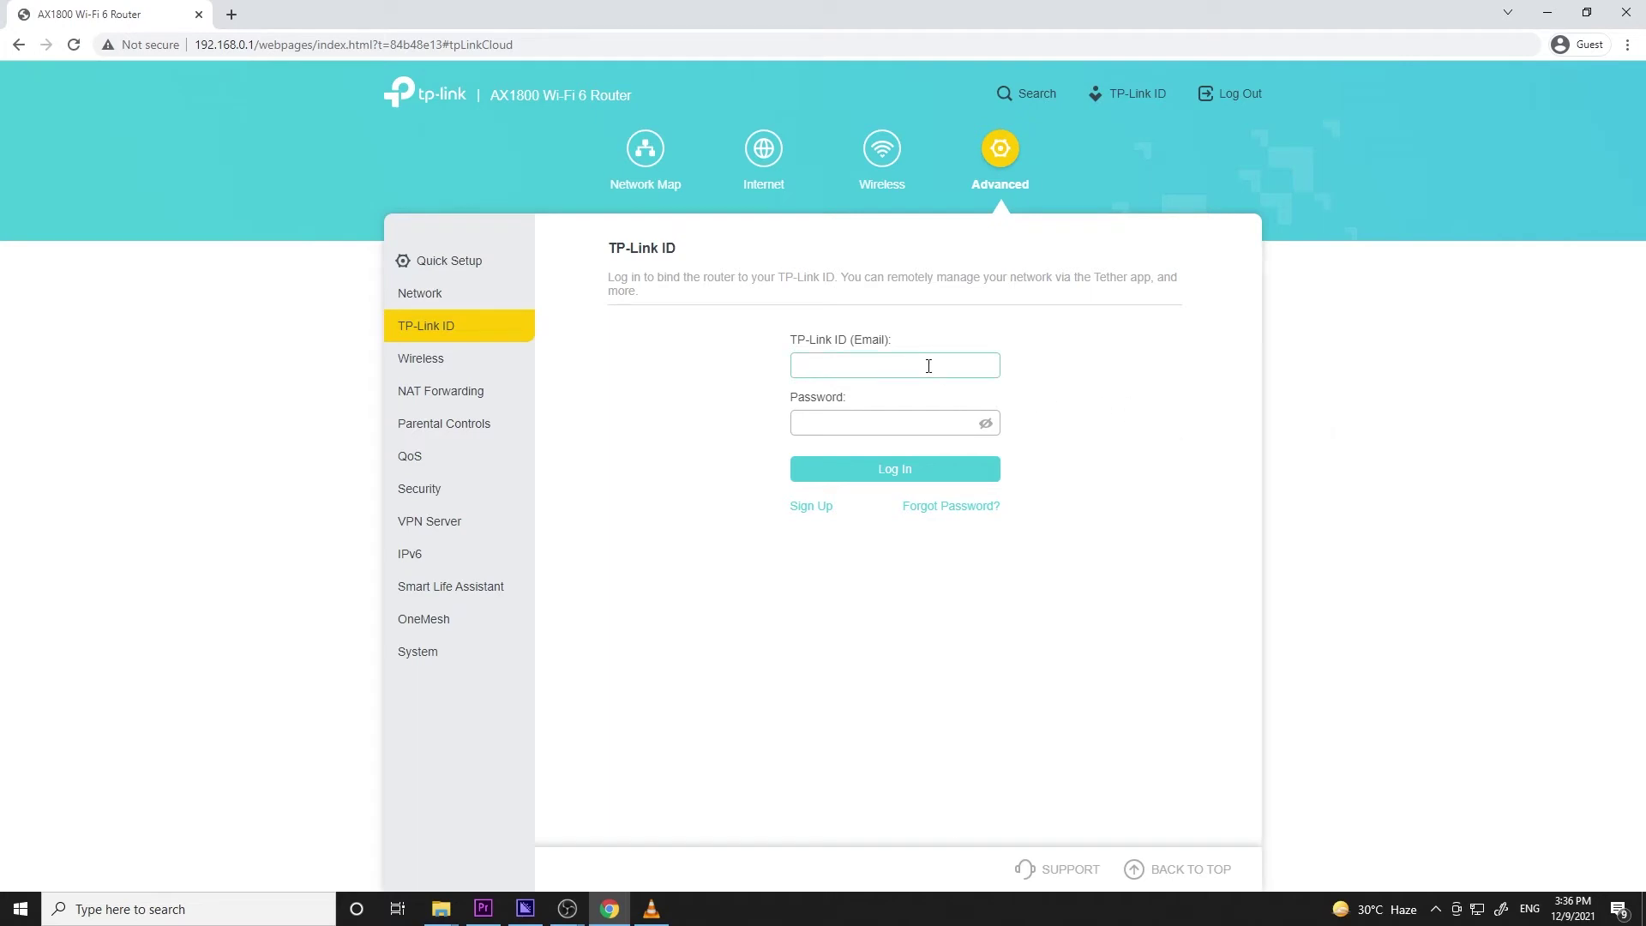
Focus the TP-Link ID password field, then view Wireless Settings with SSID TPLINK, WPA2-PSK AES.
{"action": "left_click", "coordinate": [910, 424]}
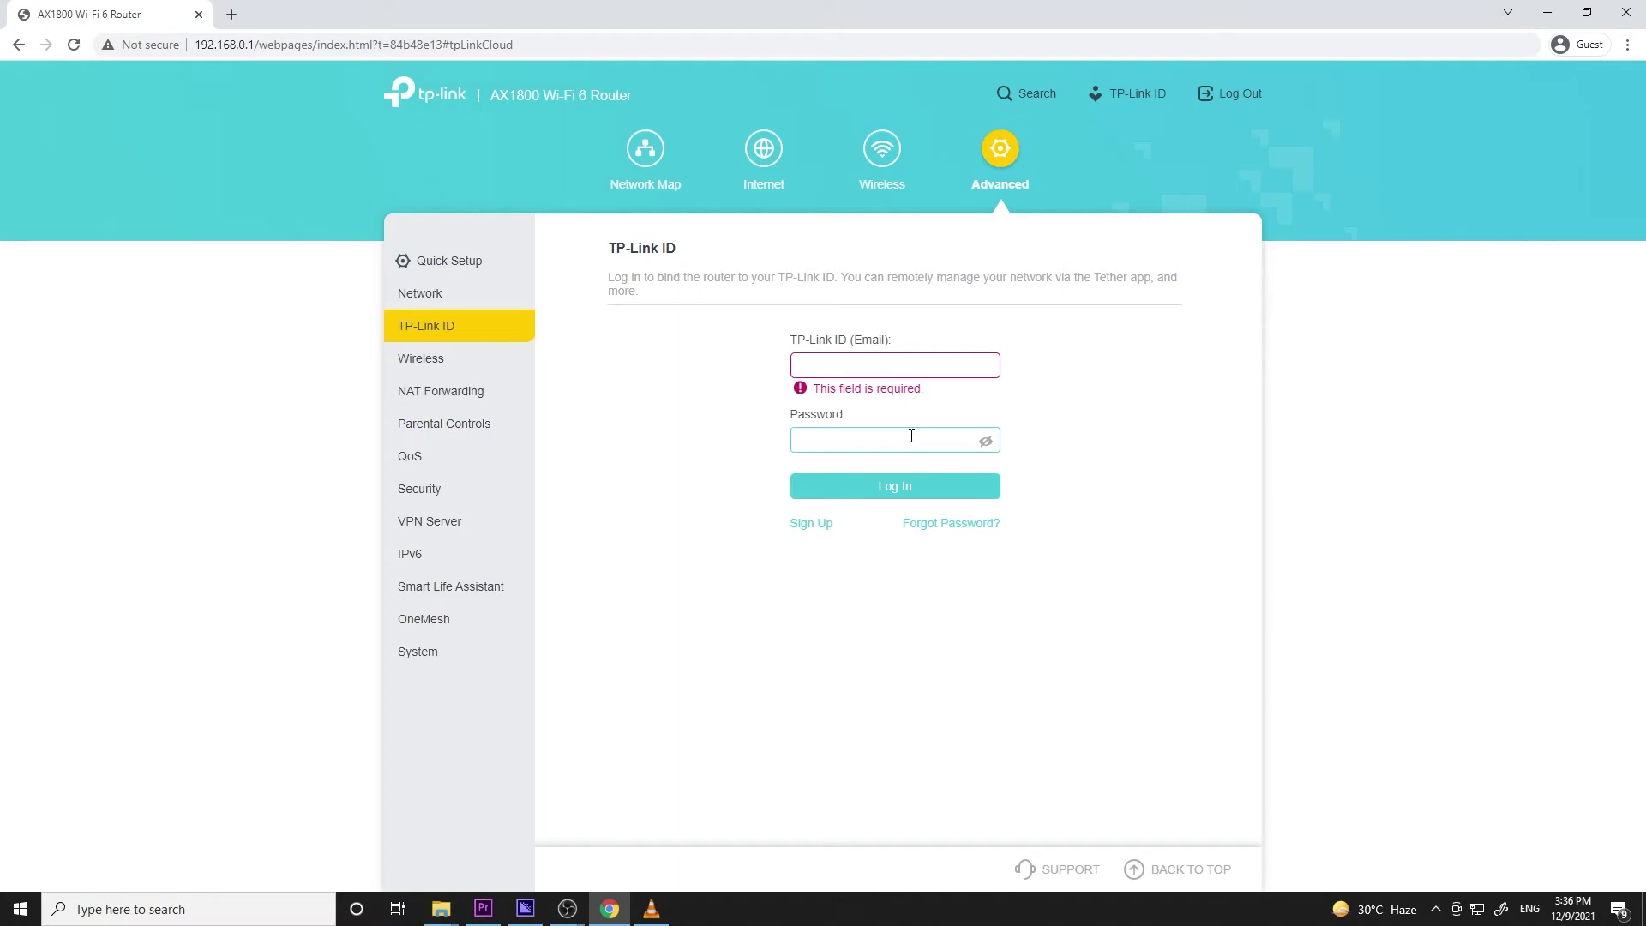
{"action": "left_click", "coordinate": [447, 361]}
{"action": "left_click", "coordinate": [462, 401]}
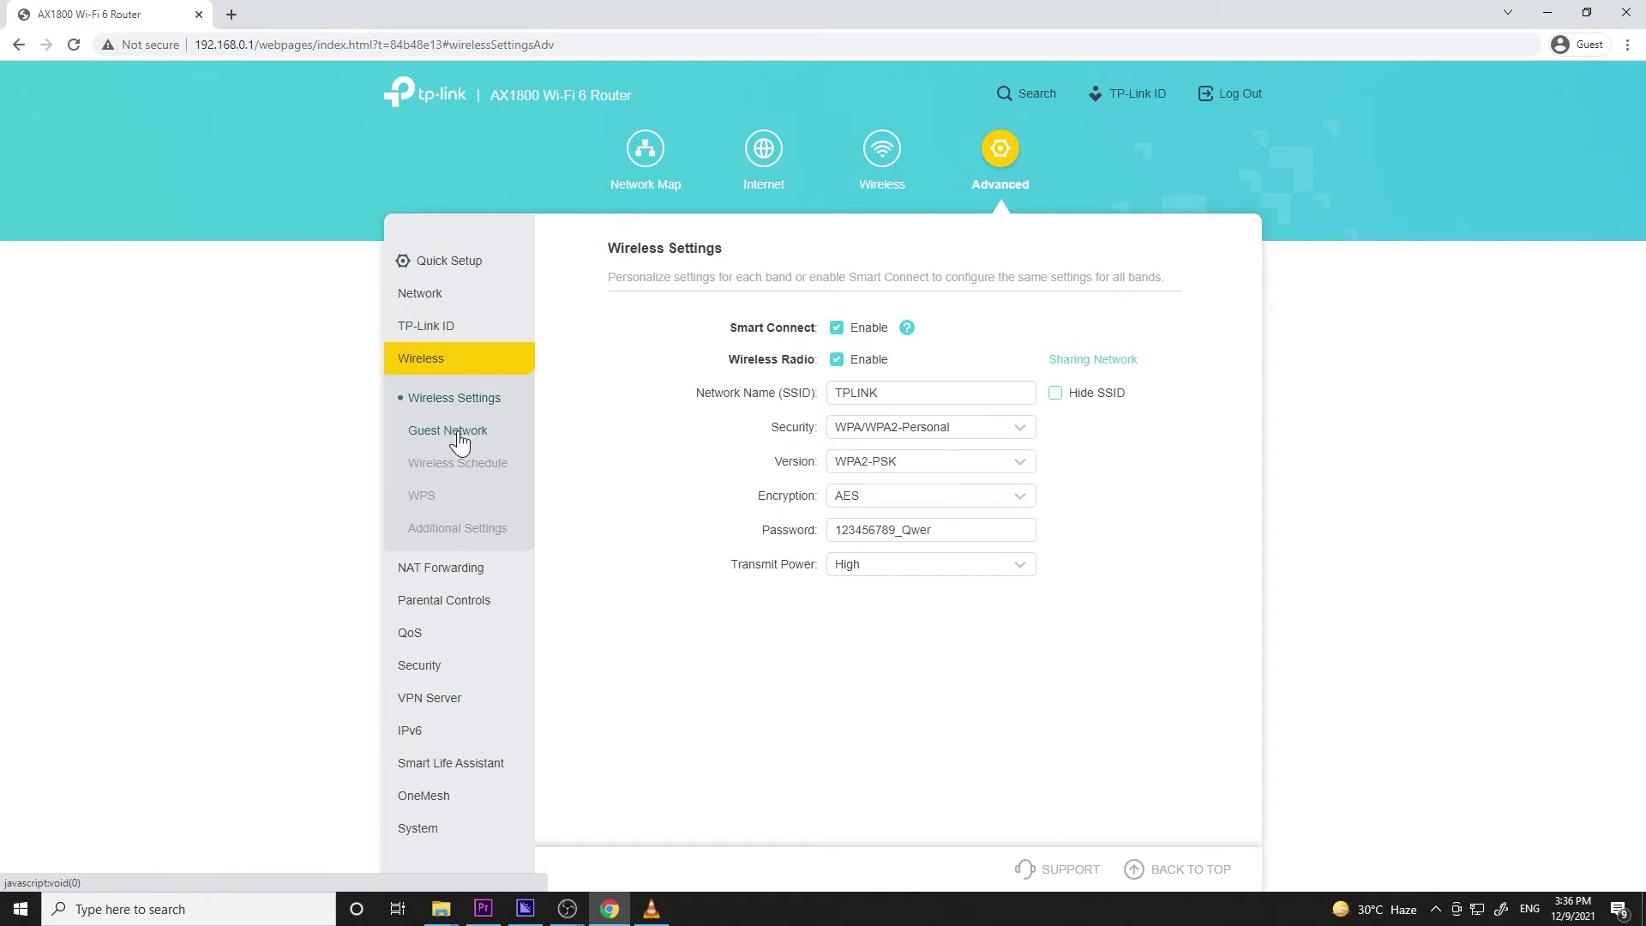
View Guest Network, then enable Wireless Schedule and start, then cancel, a new schedule entry.
{"action": "left_click", "coordinate": [460, 433]}
{"action": "left_click", "coordinate": [492, 467]}
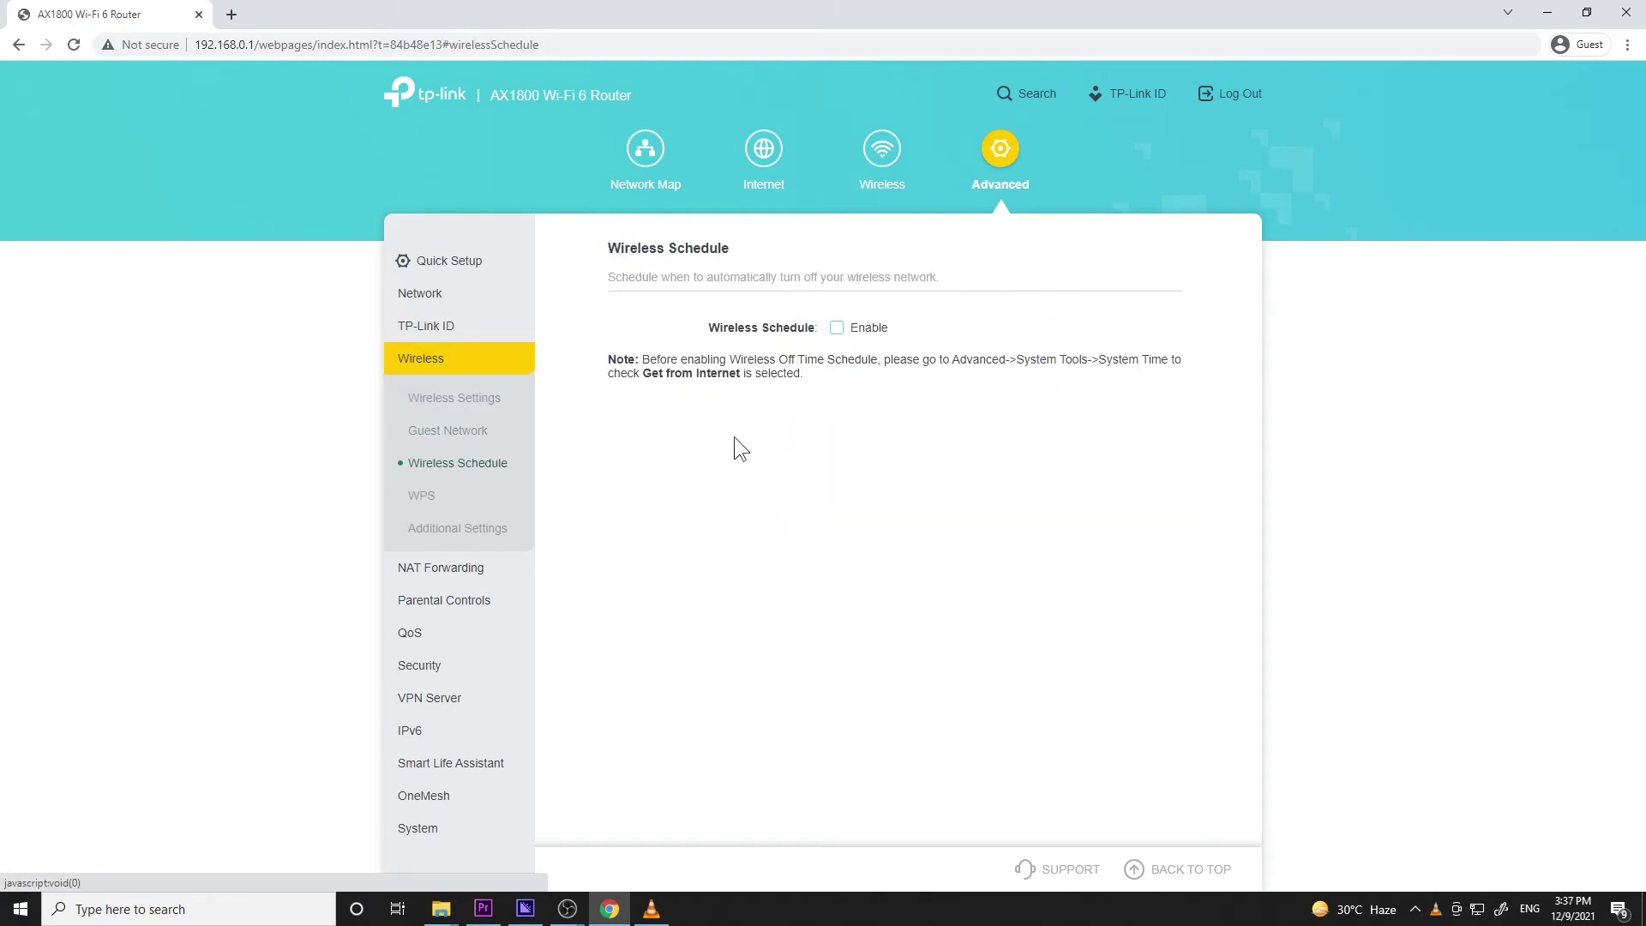
{"action": "left_click", "coordinate": [835, 331]}
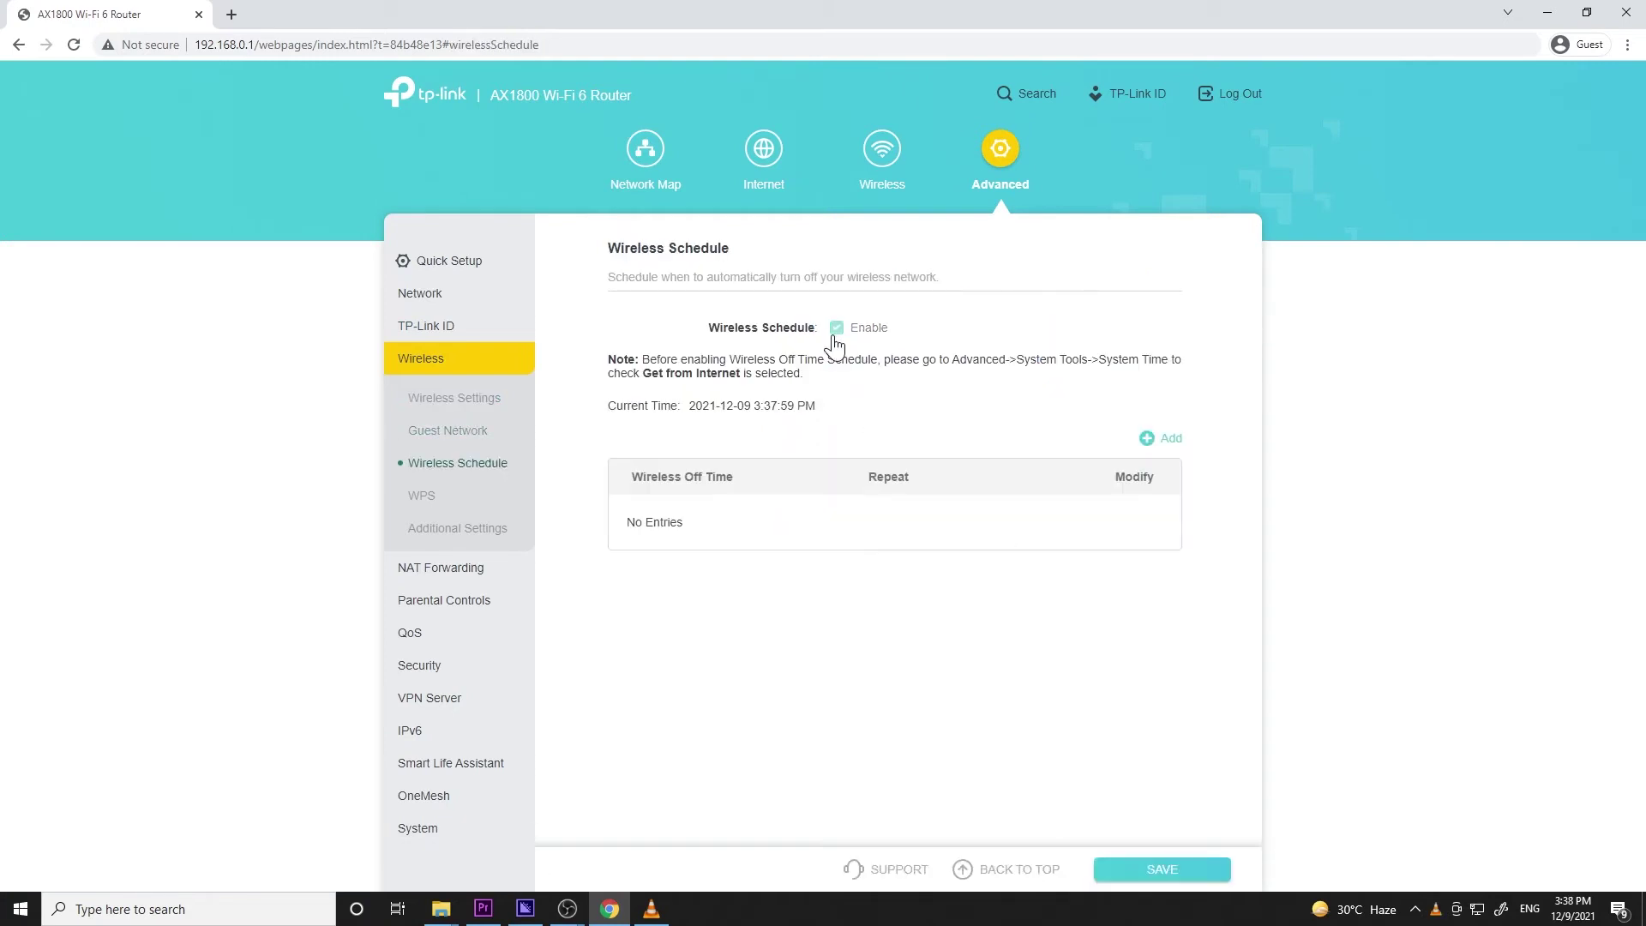
{"action": "left_click", "coordinate": [1148, 439]}
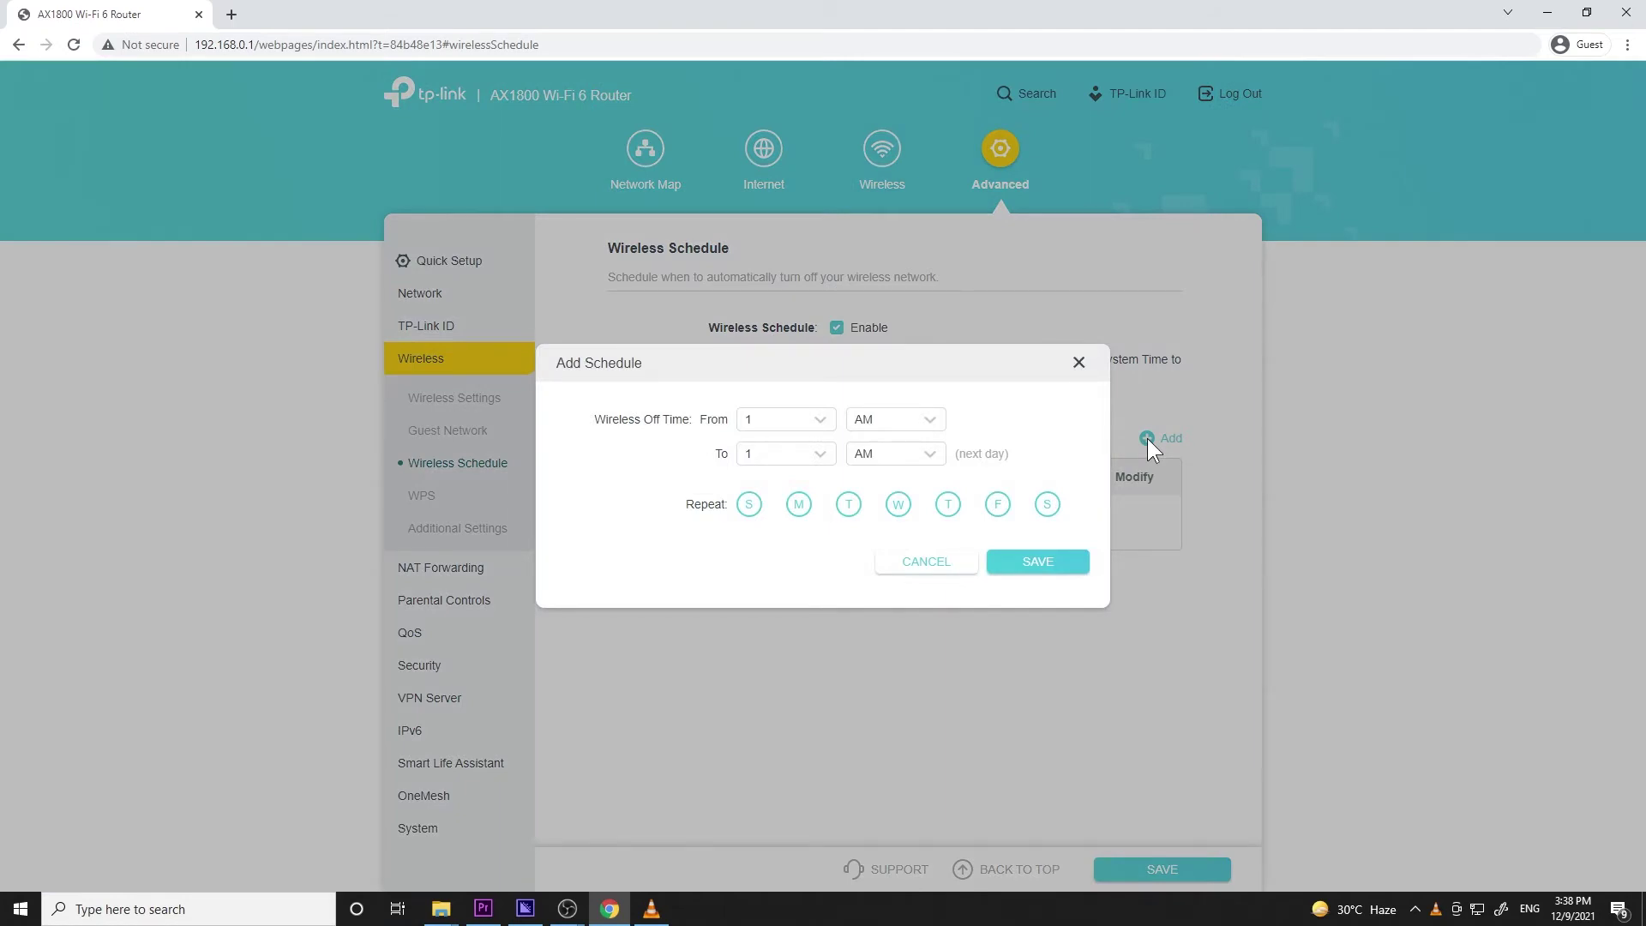
{"action": "left_click", "coordinate": [422, 504]}
Review WPS and Additional Settings: Beacon Interval 100, RTS Threshold 2346, DTIM Interval 1.
{"action": "left_click", "coordinate": [421, 496]}
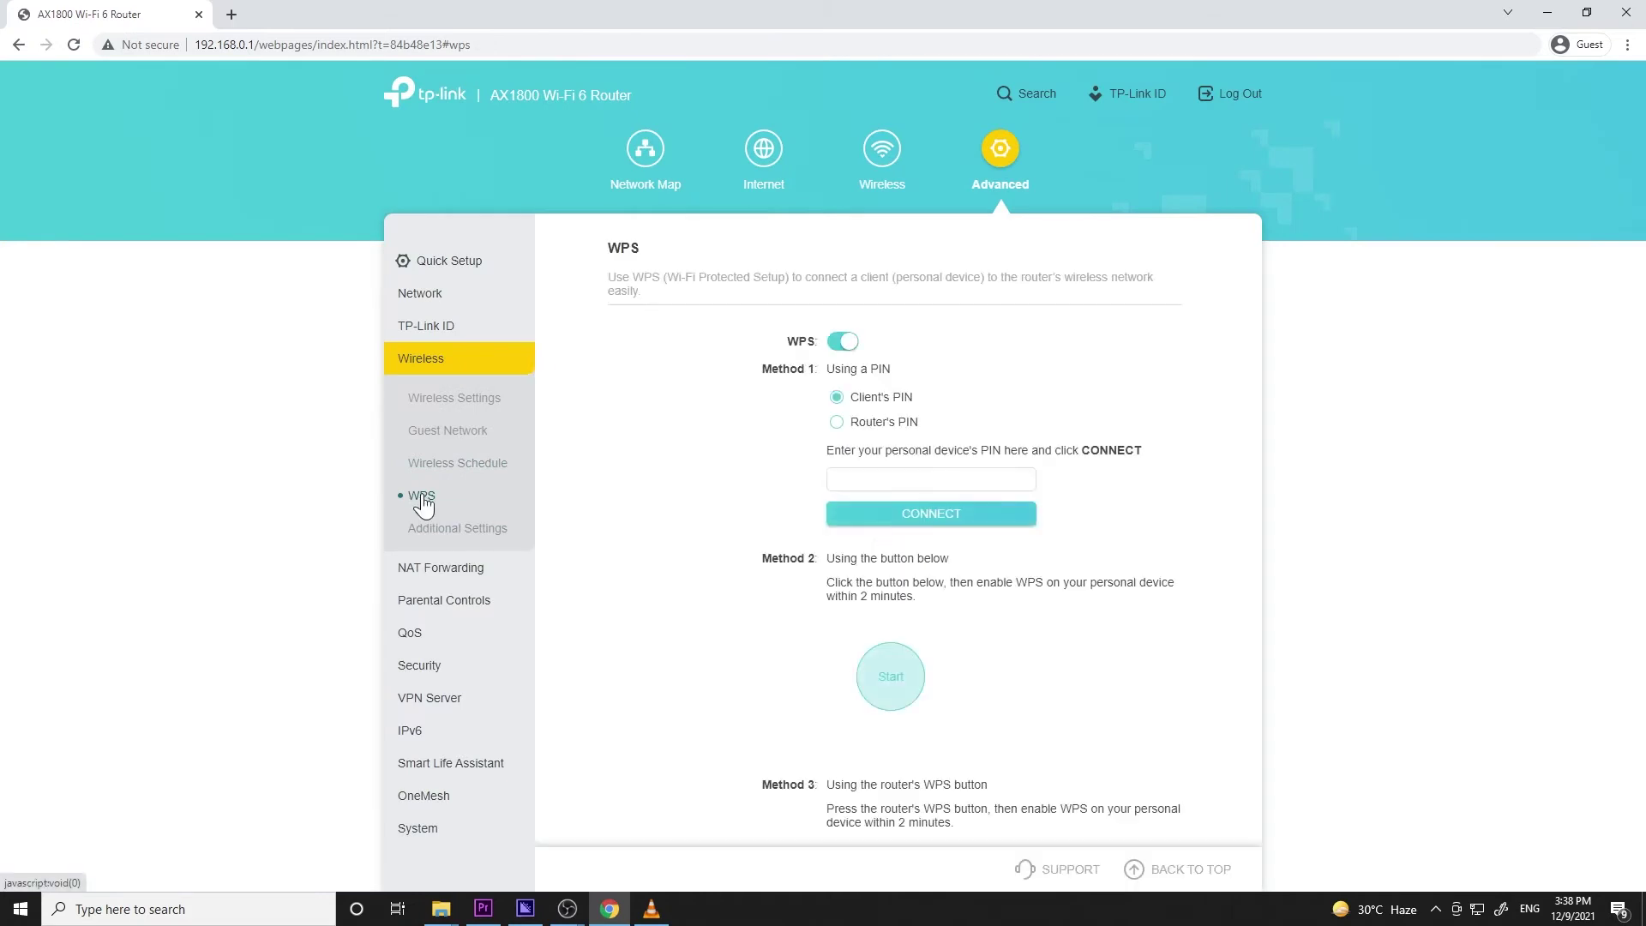
{"action": "left_click", "coordinate": [451, 539]}
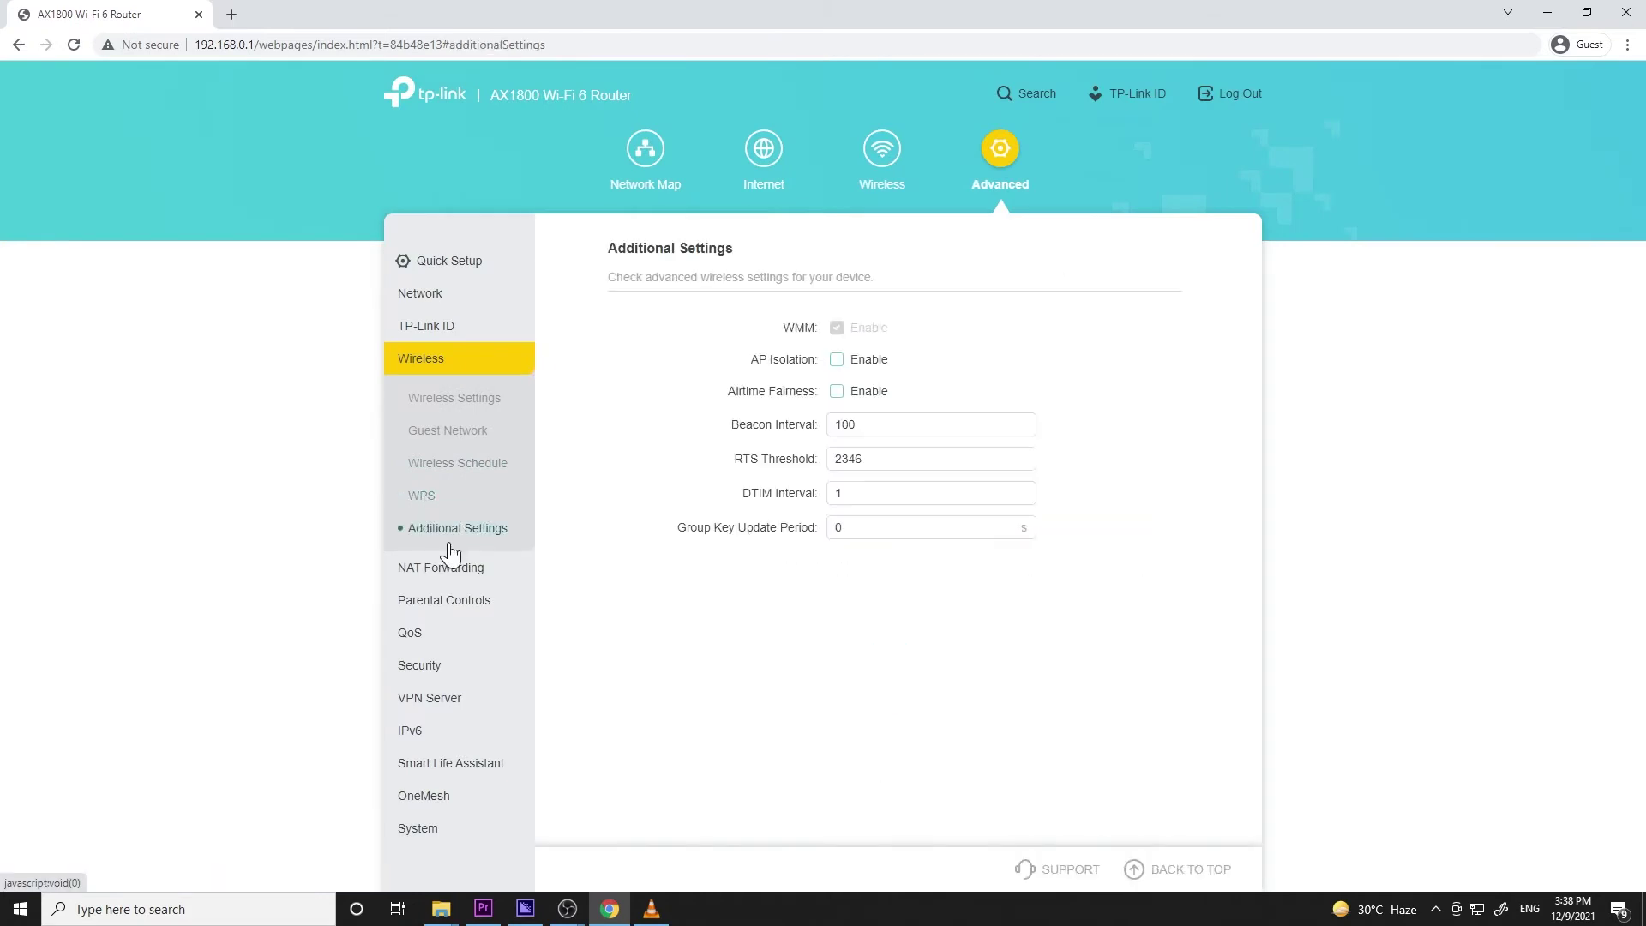
{"action": "left_click", "coordinate": [447, 573]}
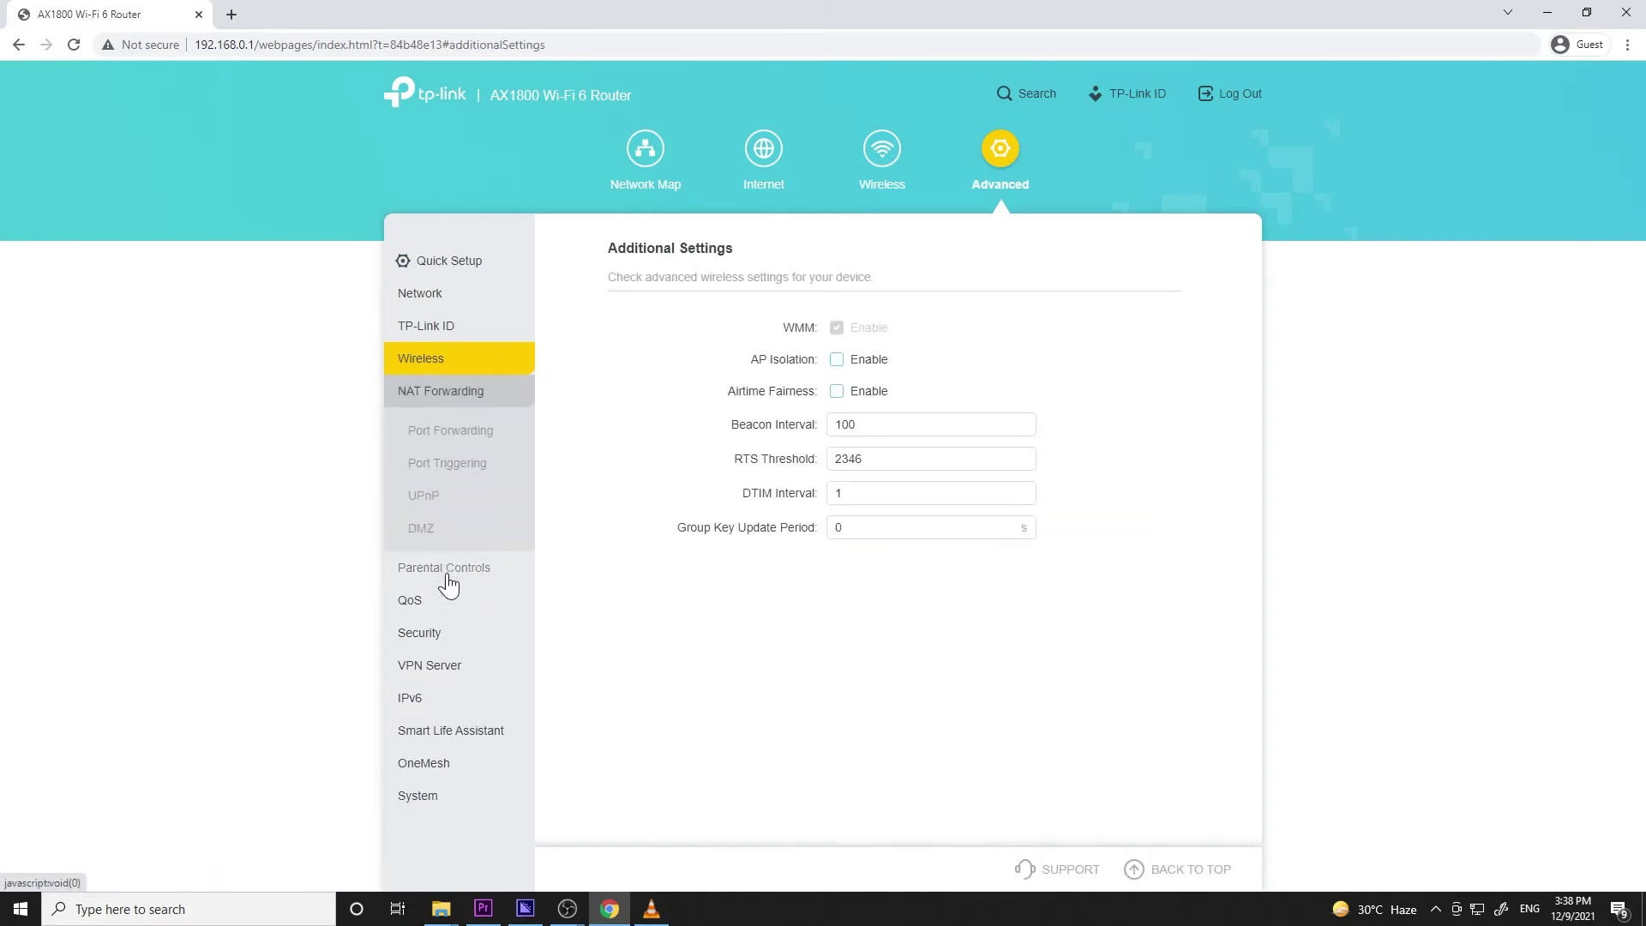
Step through Port Forwarding, Port Triggering, the UPnP client list and DMZ, which is disabled.
{"action": "left_click", "coordinate": [455, 439]}
{"action": "left_click", "coordinate": [462, 465]}
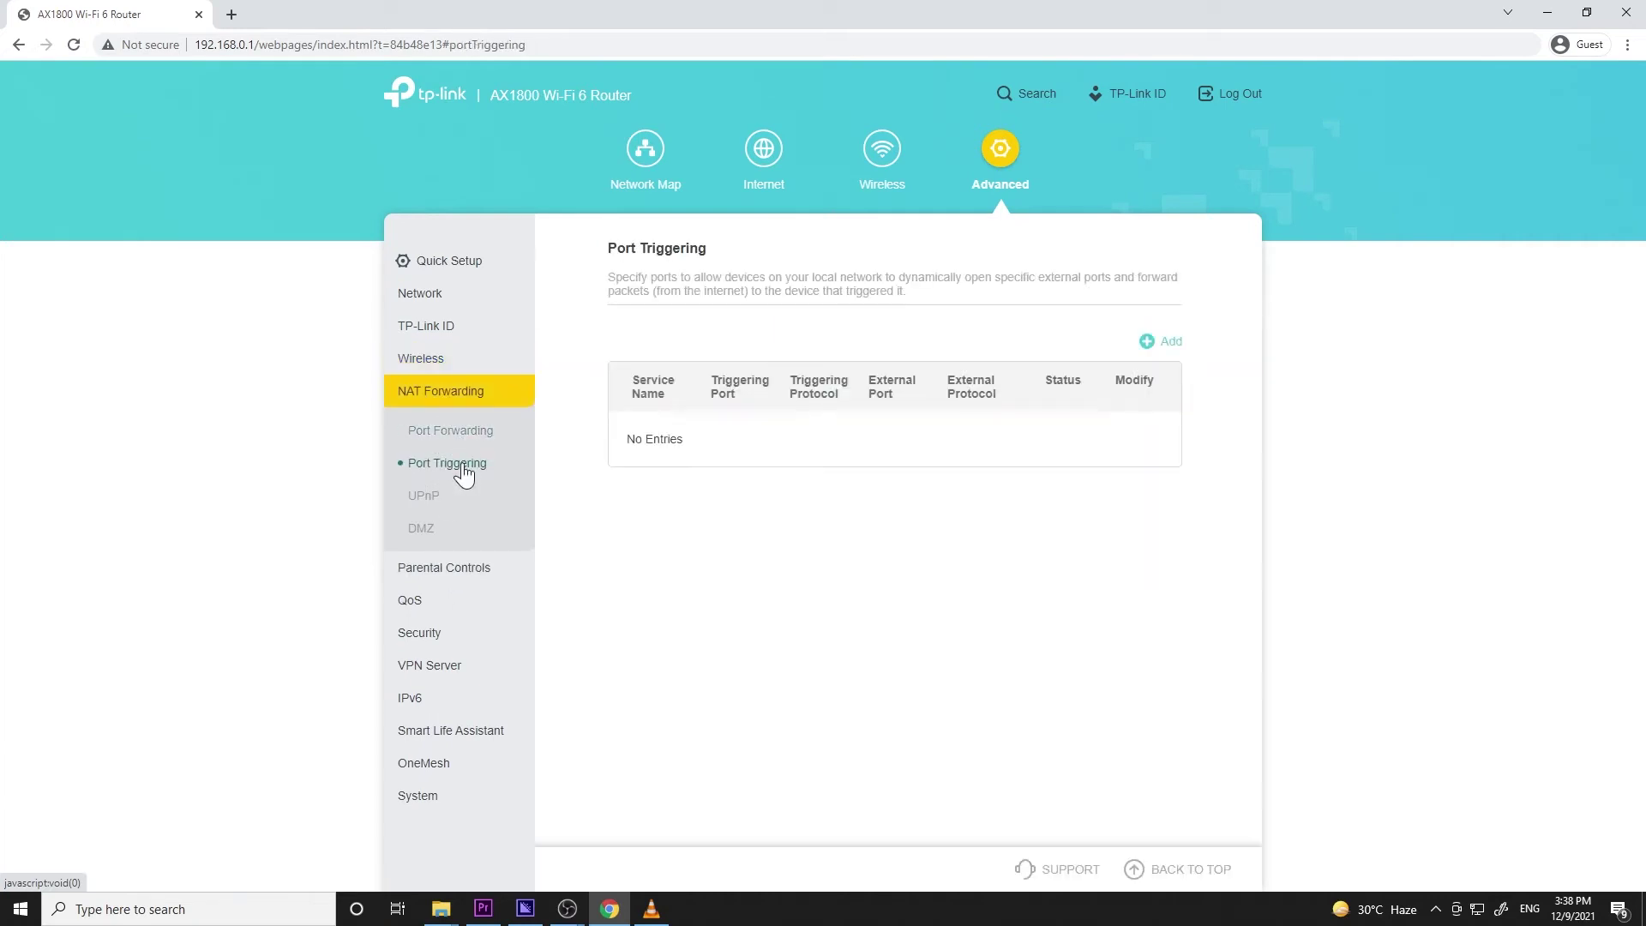
{"action": "left_click", "coordinate": [426, 497]}
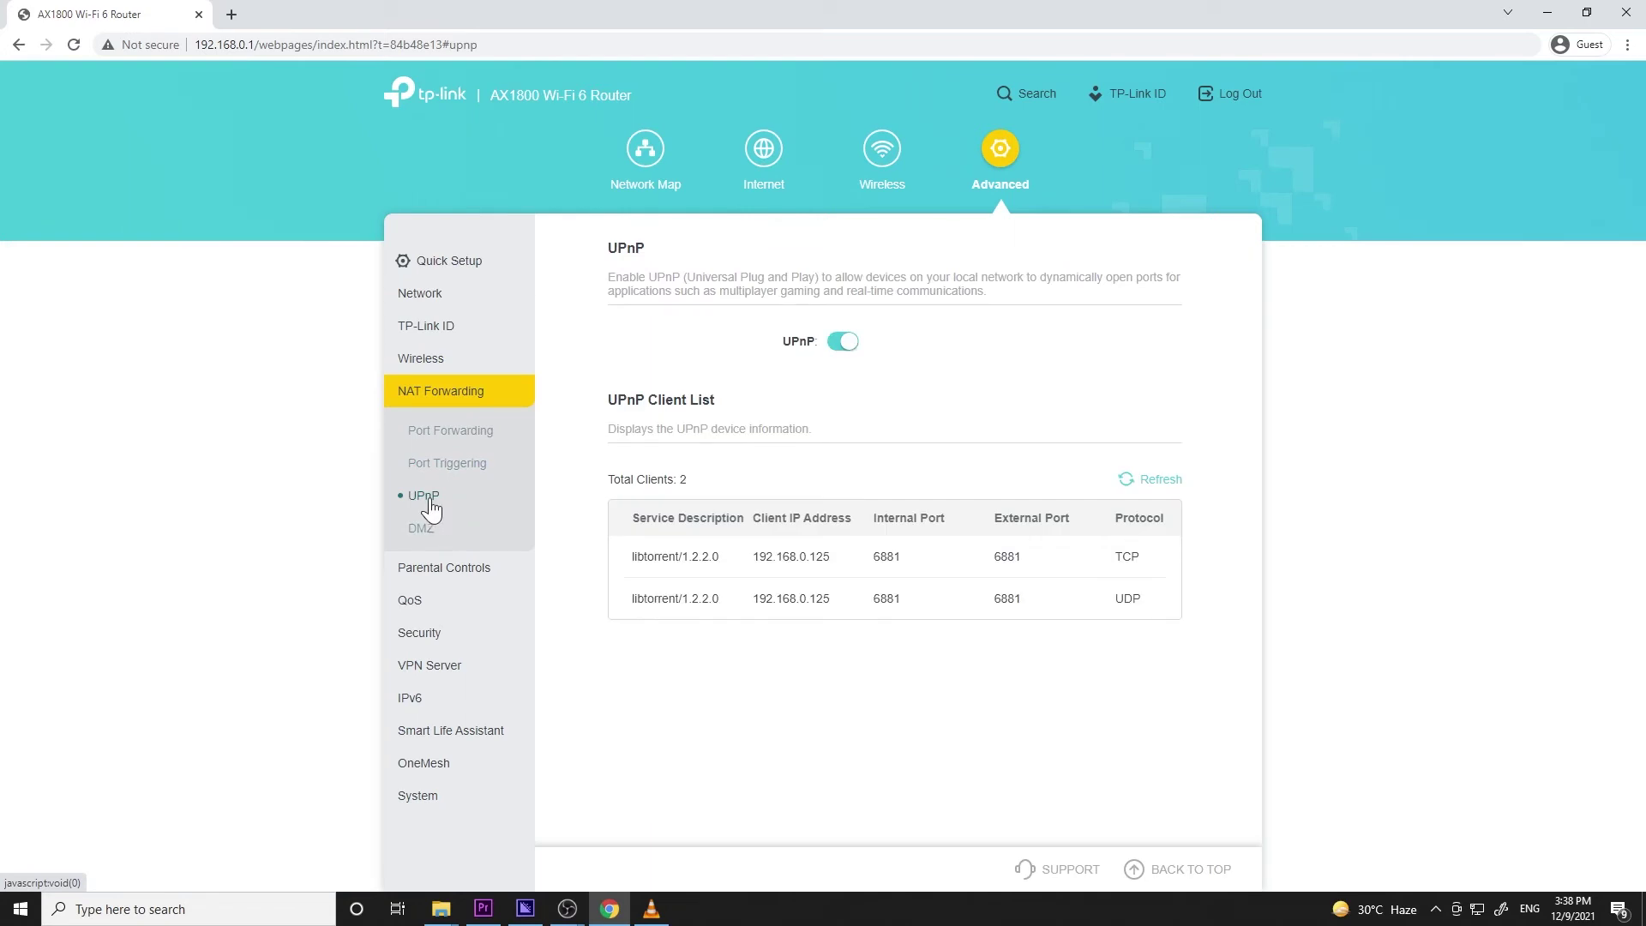
{"action": "left_click", "coordinate": [420, 531]}
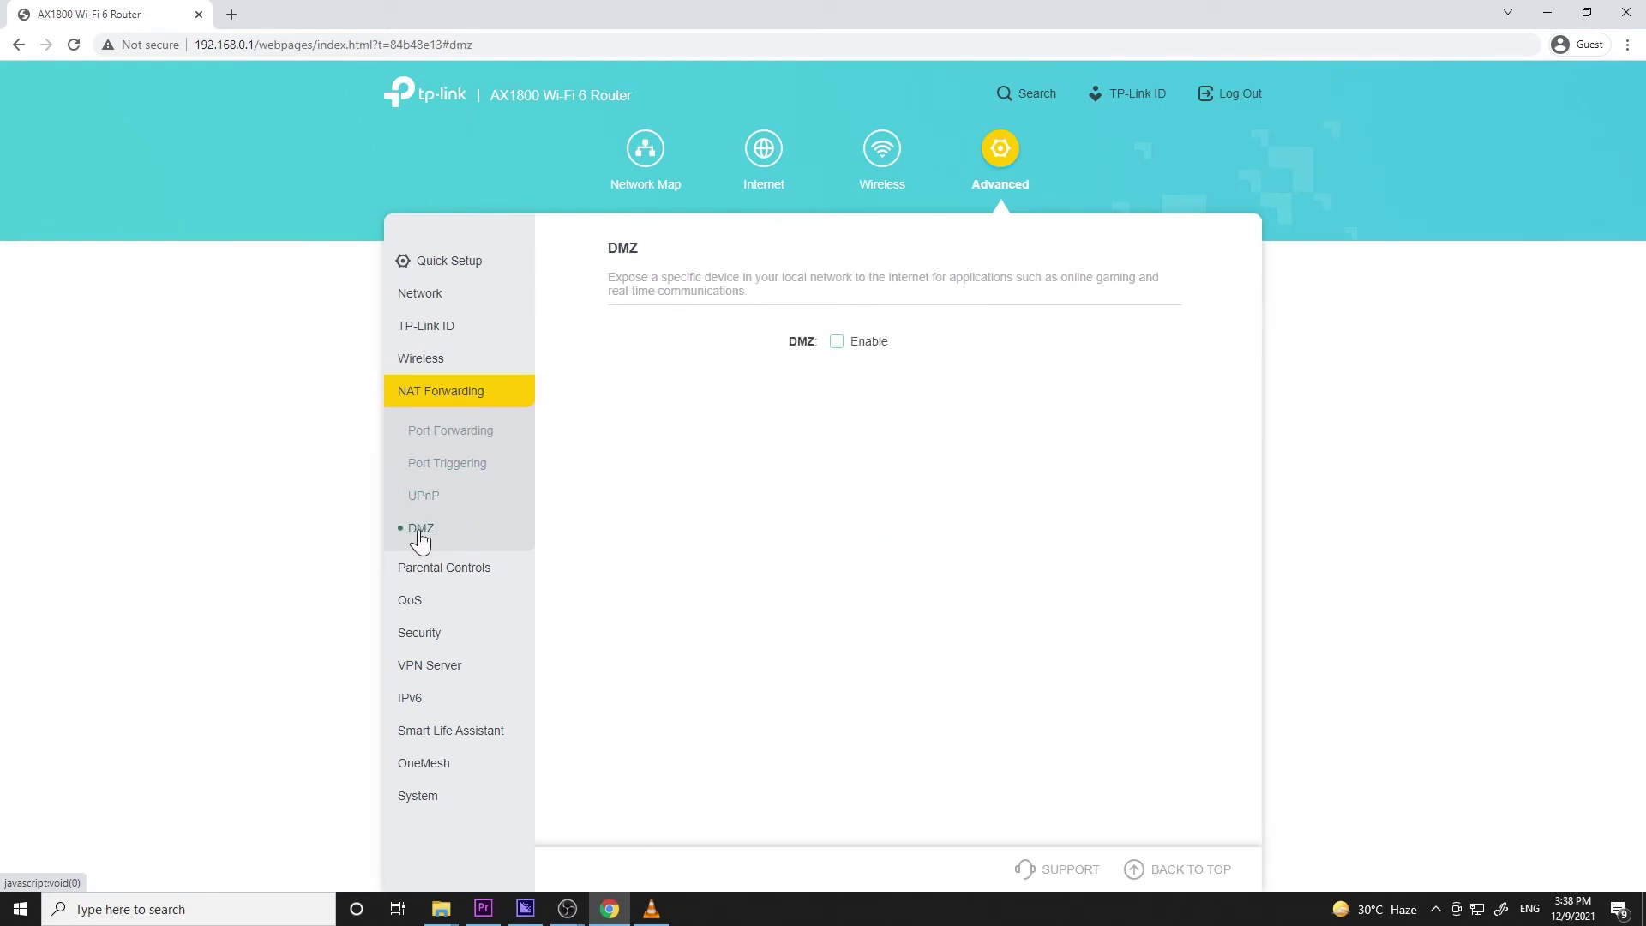
Begin a new Parental Controls profile named 'Kids' and add device M3 to it.
{"action": "left_click", "coordinate": [432, 566]}
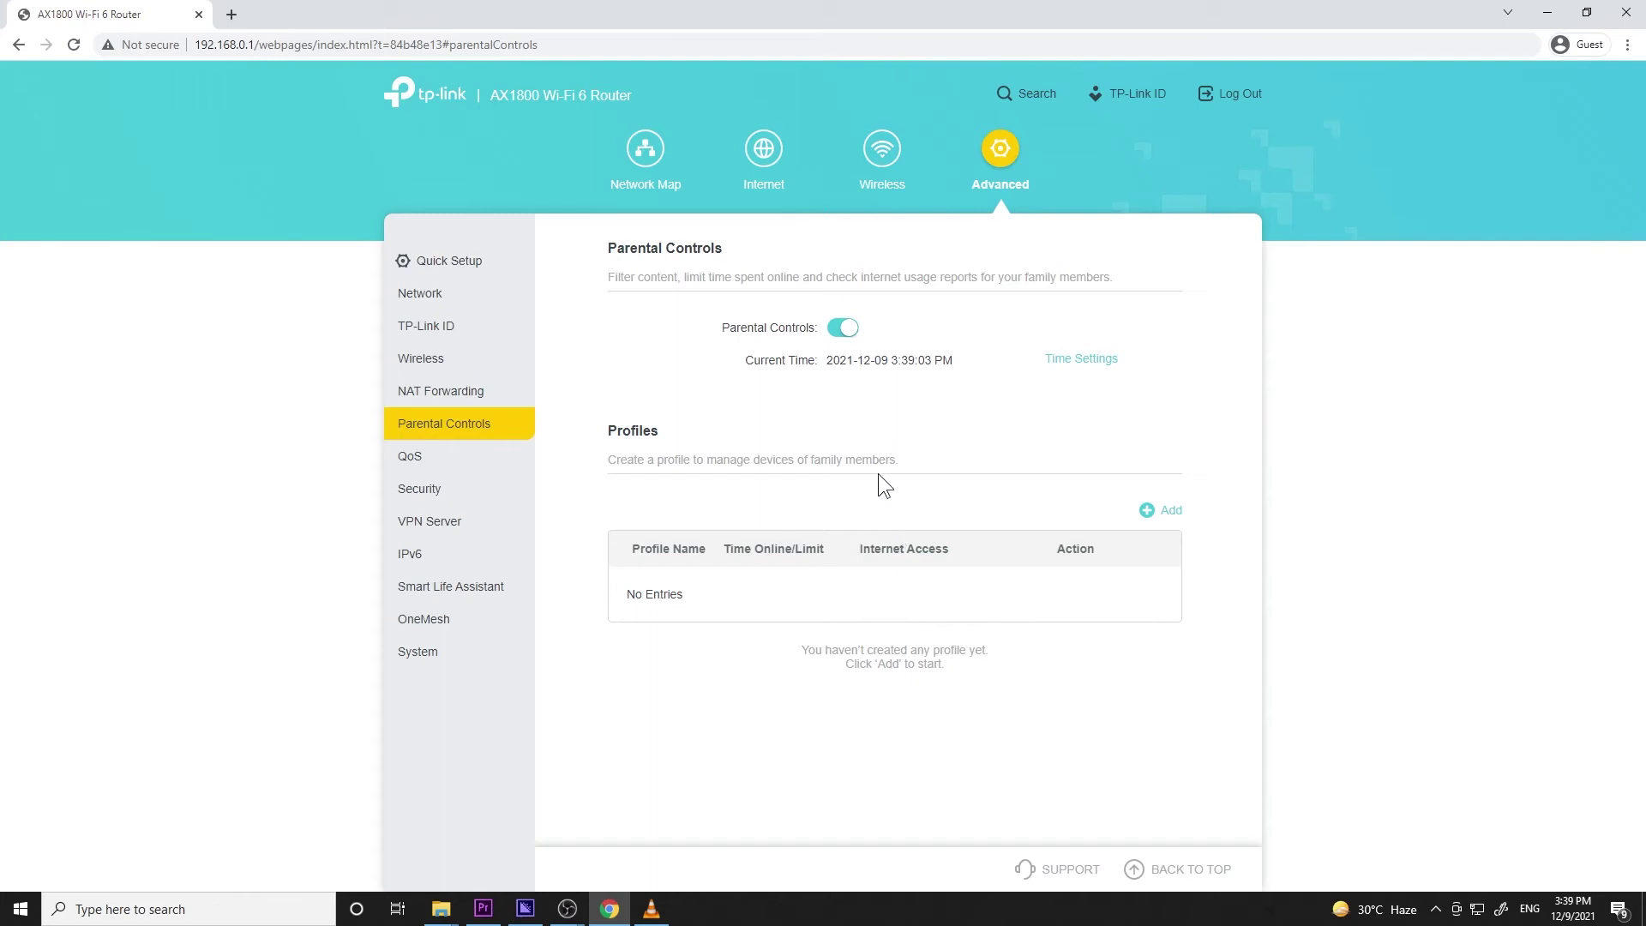
{"action": "left_click", "coordinate": [1151, 516]}
{"action": "left_click", "coordinate": [671, 338]}
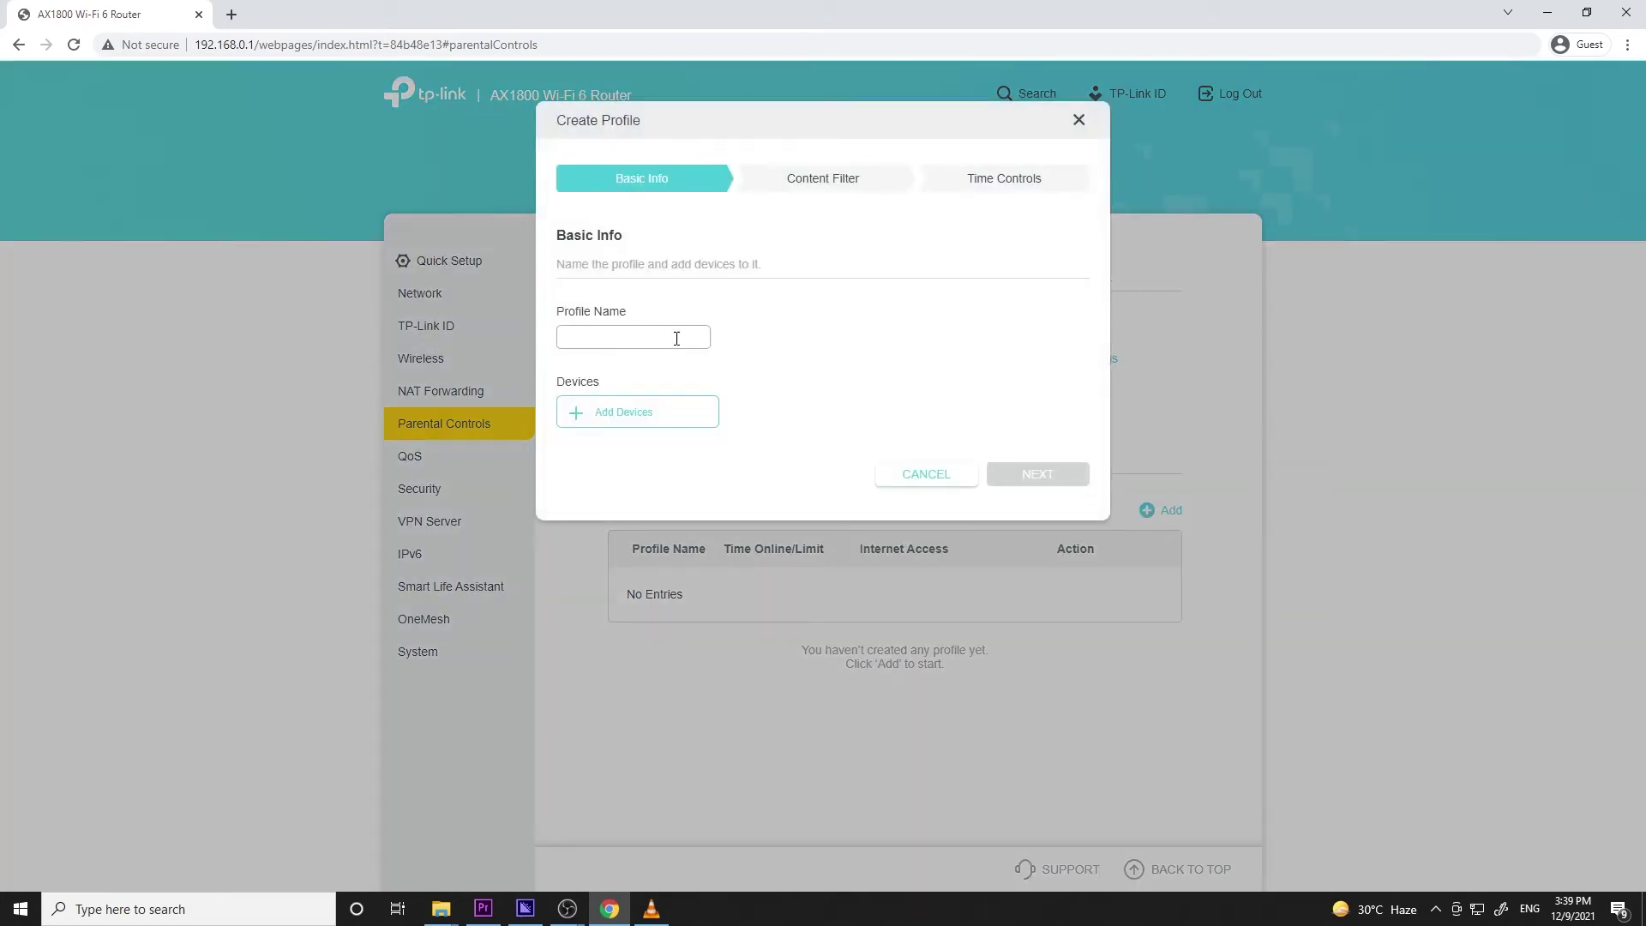
{"action": "type", "text": "Kids"}
{"action": "left_click", "coordinate": [638, 418]}
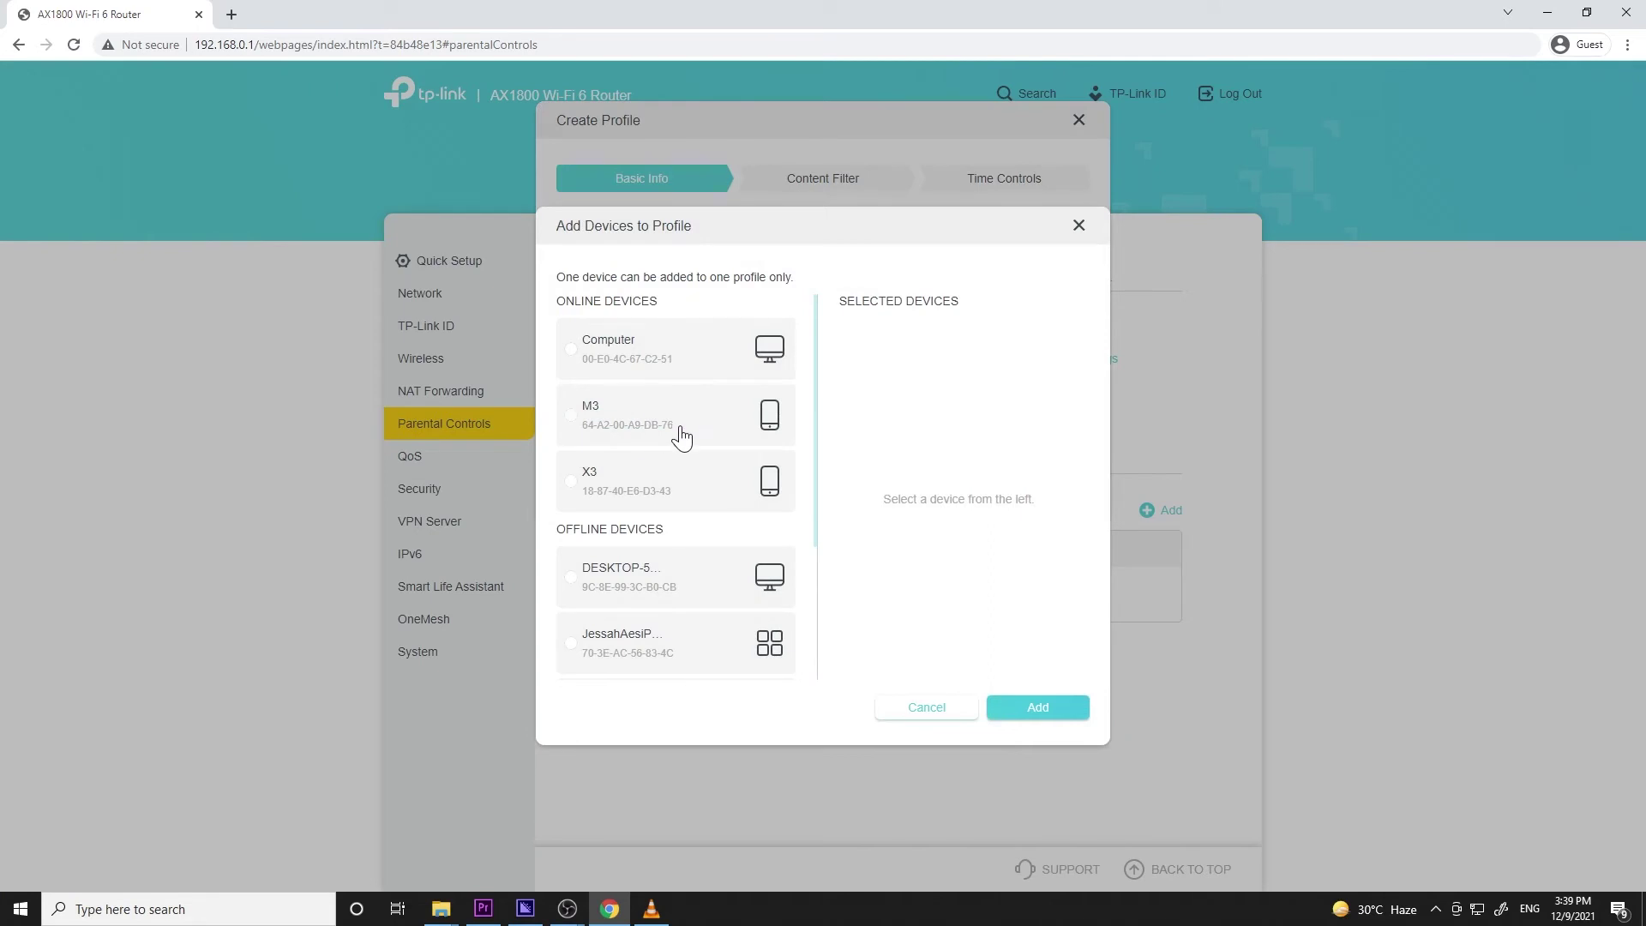
{"action": "left_click", "coordinate": [723, 417]}
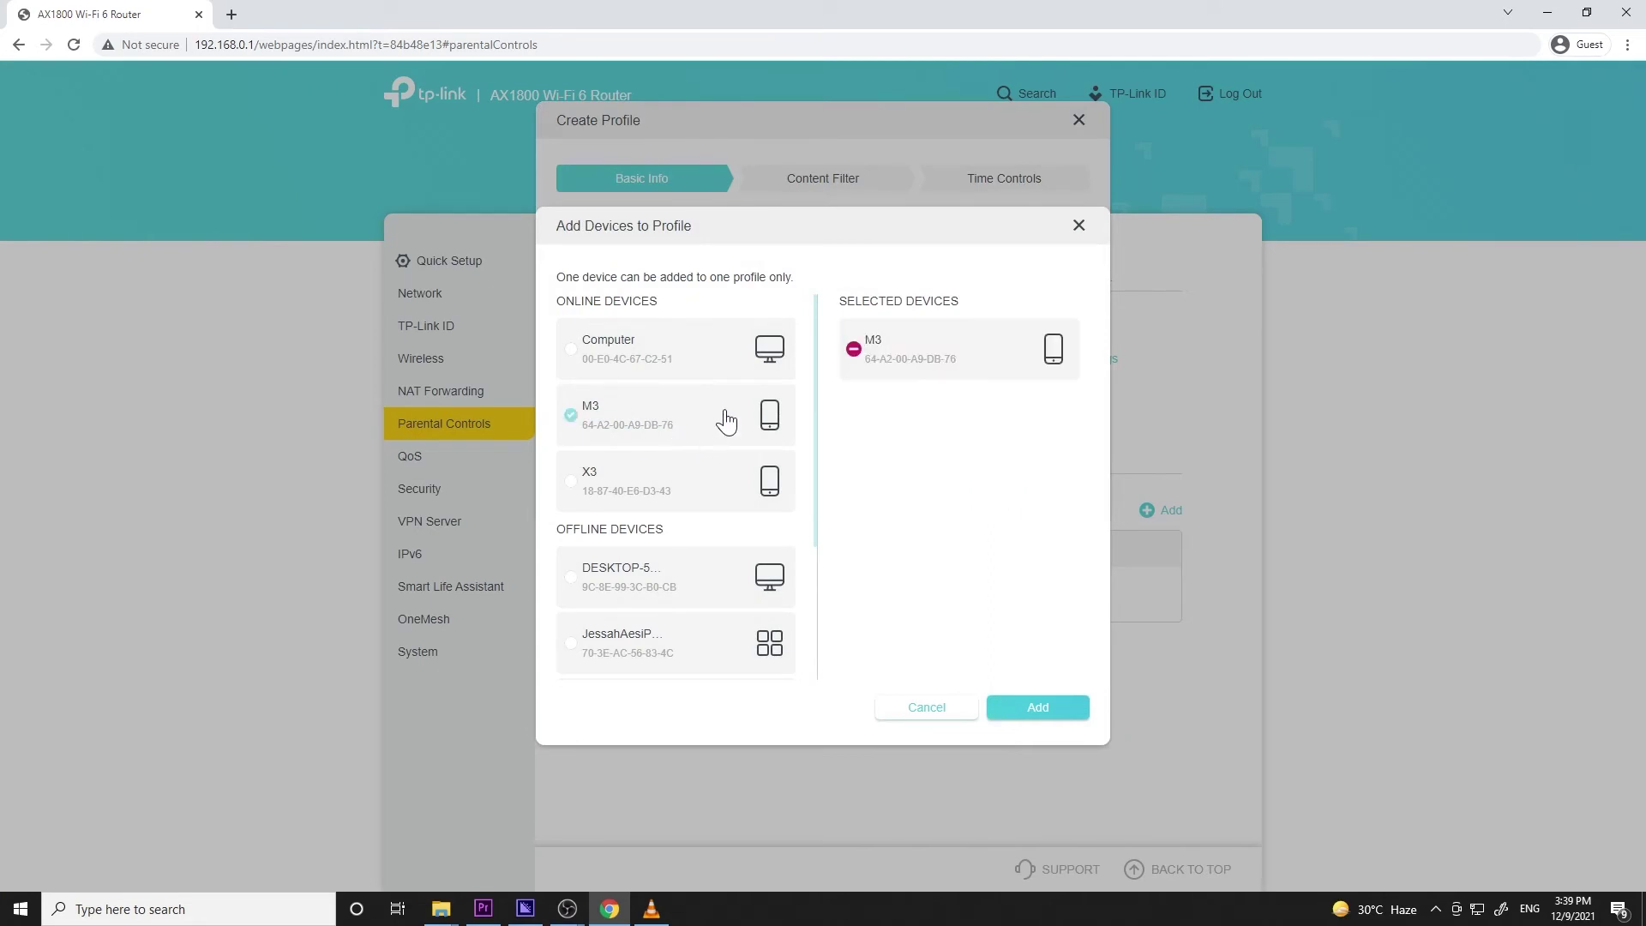
{"action": "left_click", "coordinate": [1039, 721]}
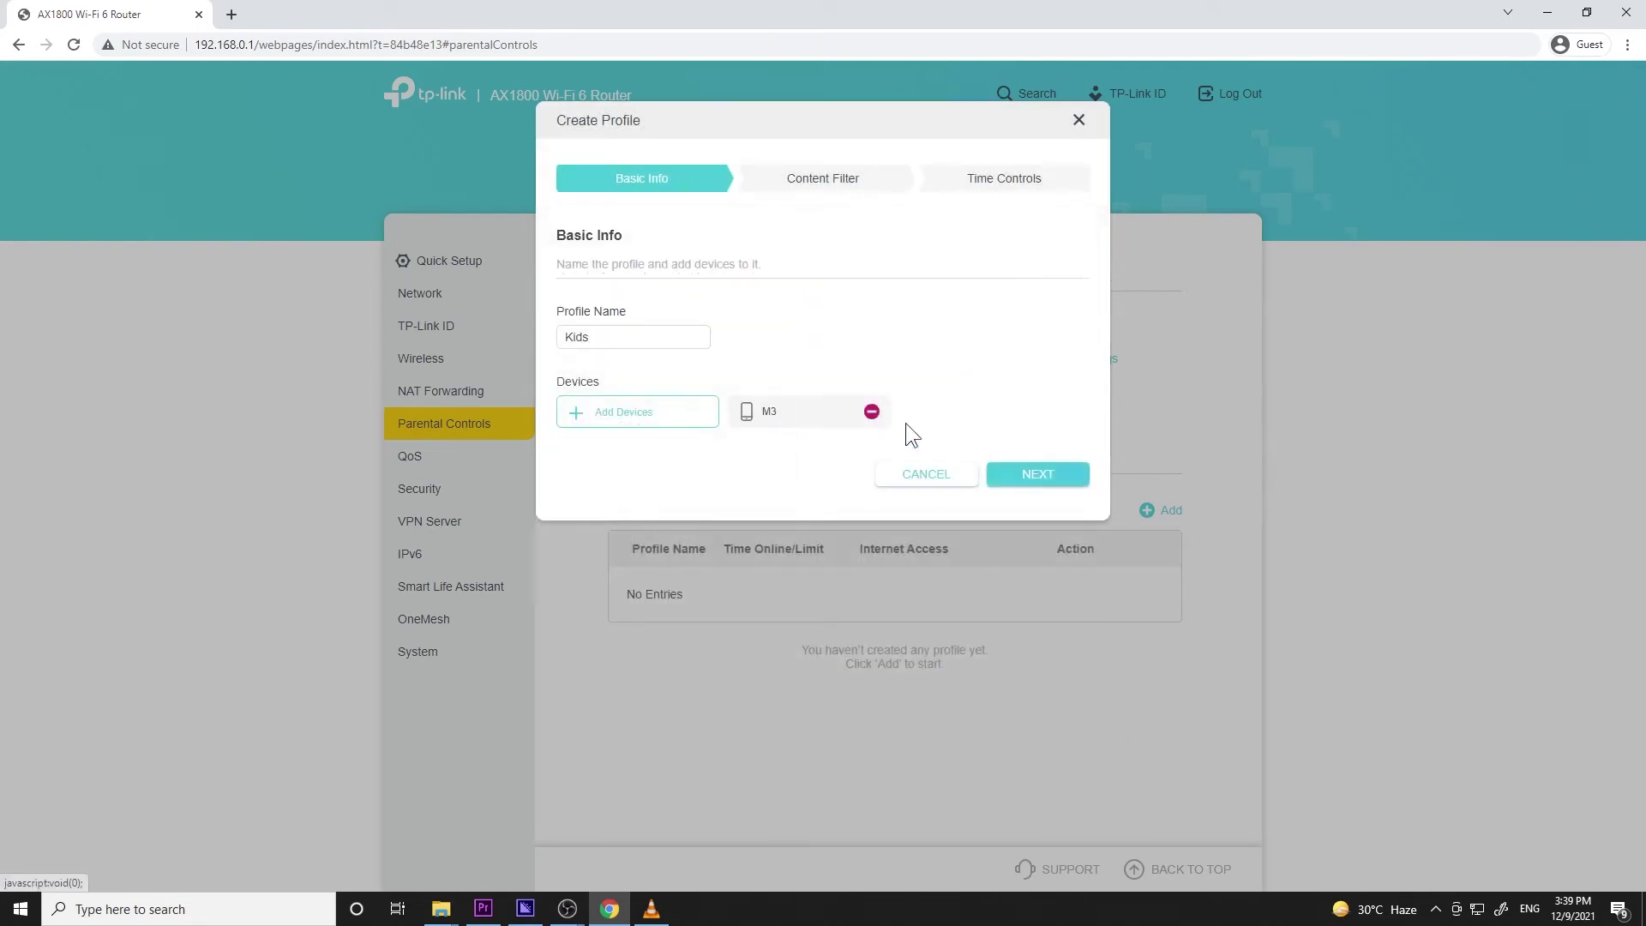
Set the profile's content filter to Whitelist, close the dialog, and go to QoS.
{"action": "left_click", "coordinate": [1034, 474]}
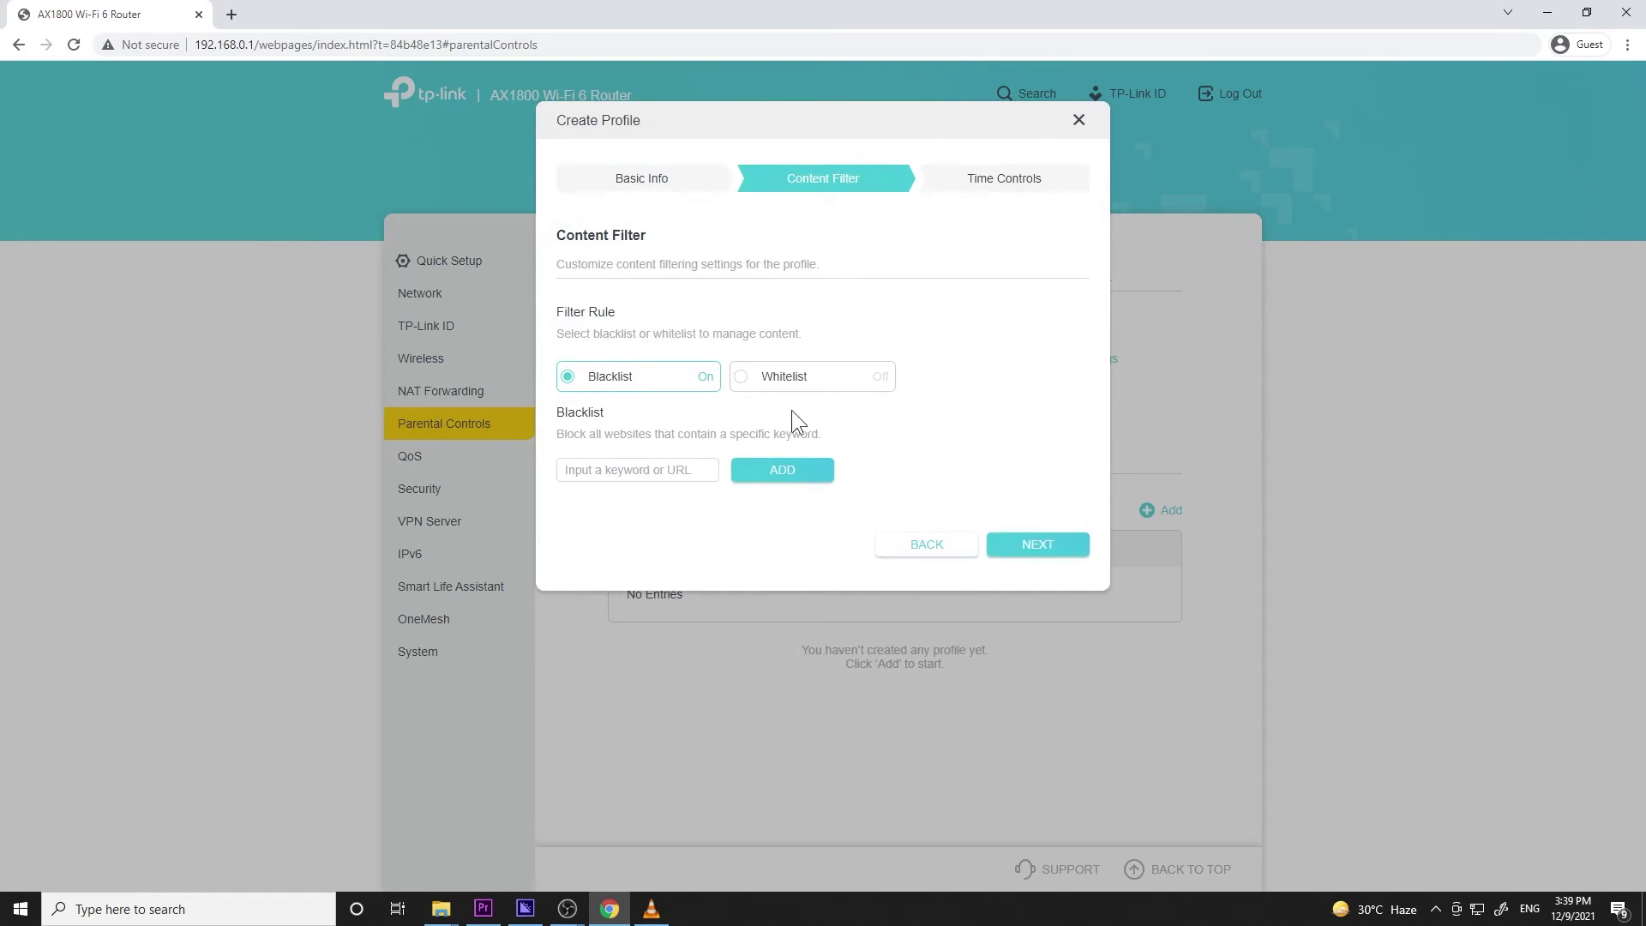
{"action": "left_click", "coordinate": [739, 391]}
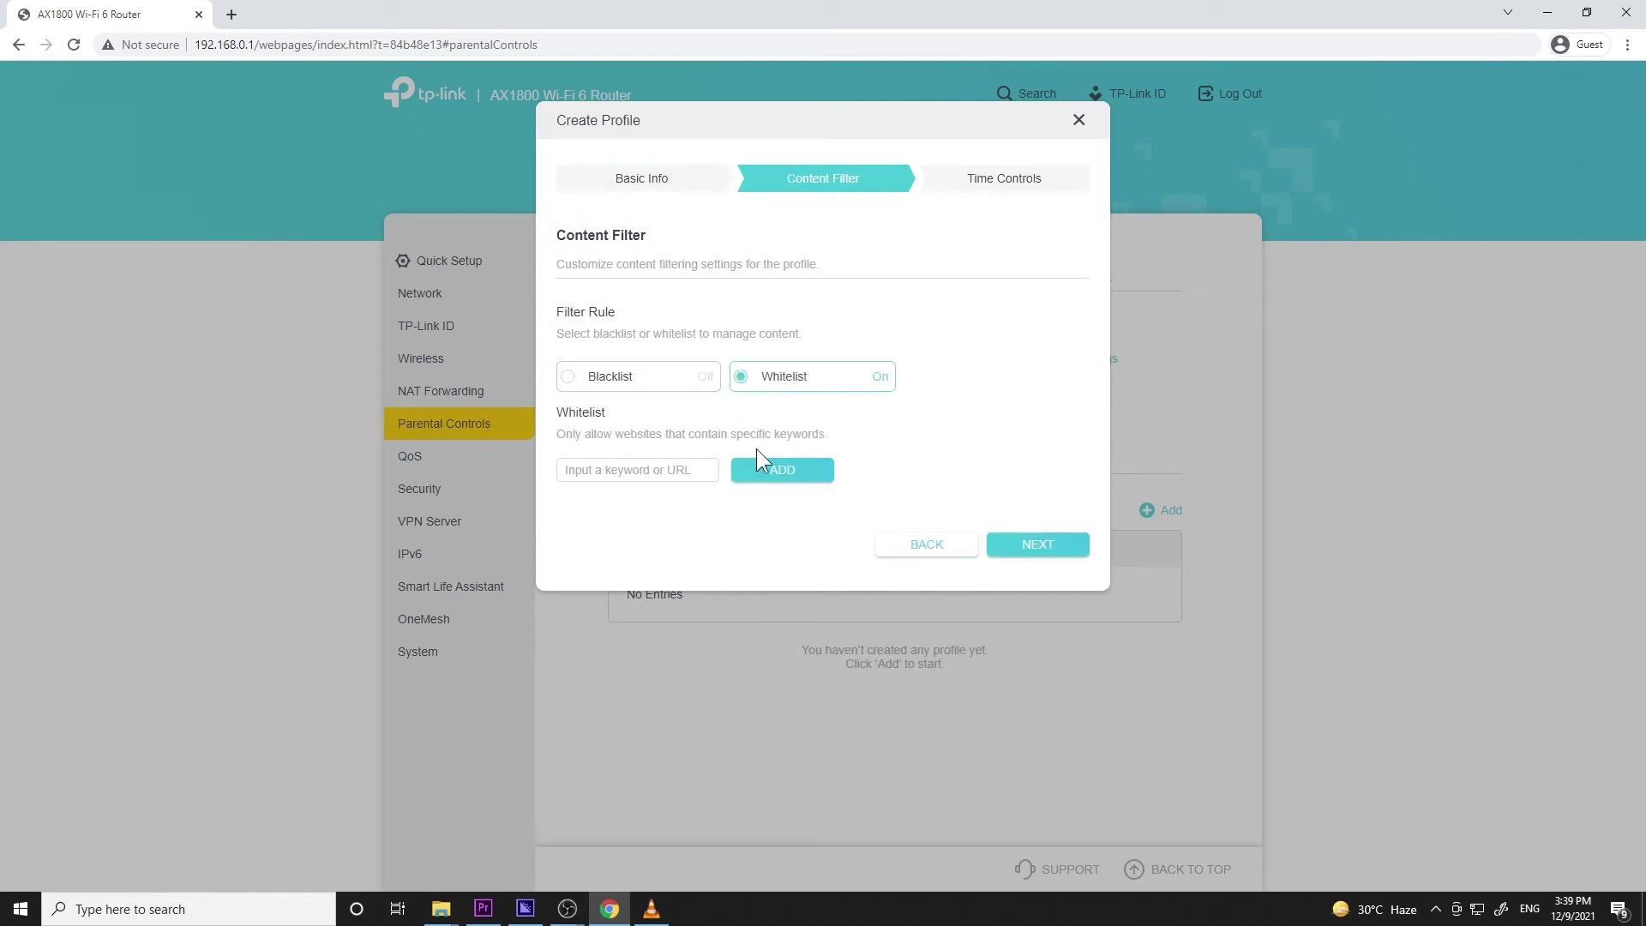
{"action": "left_click", "coordinate": [495, 466]}
{"action": "left_click", "coordinate": [415, 463]}
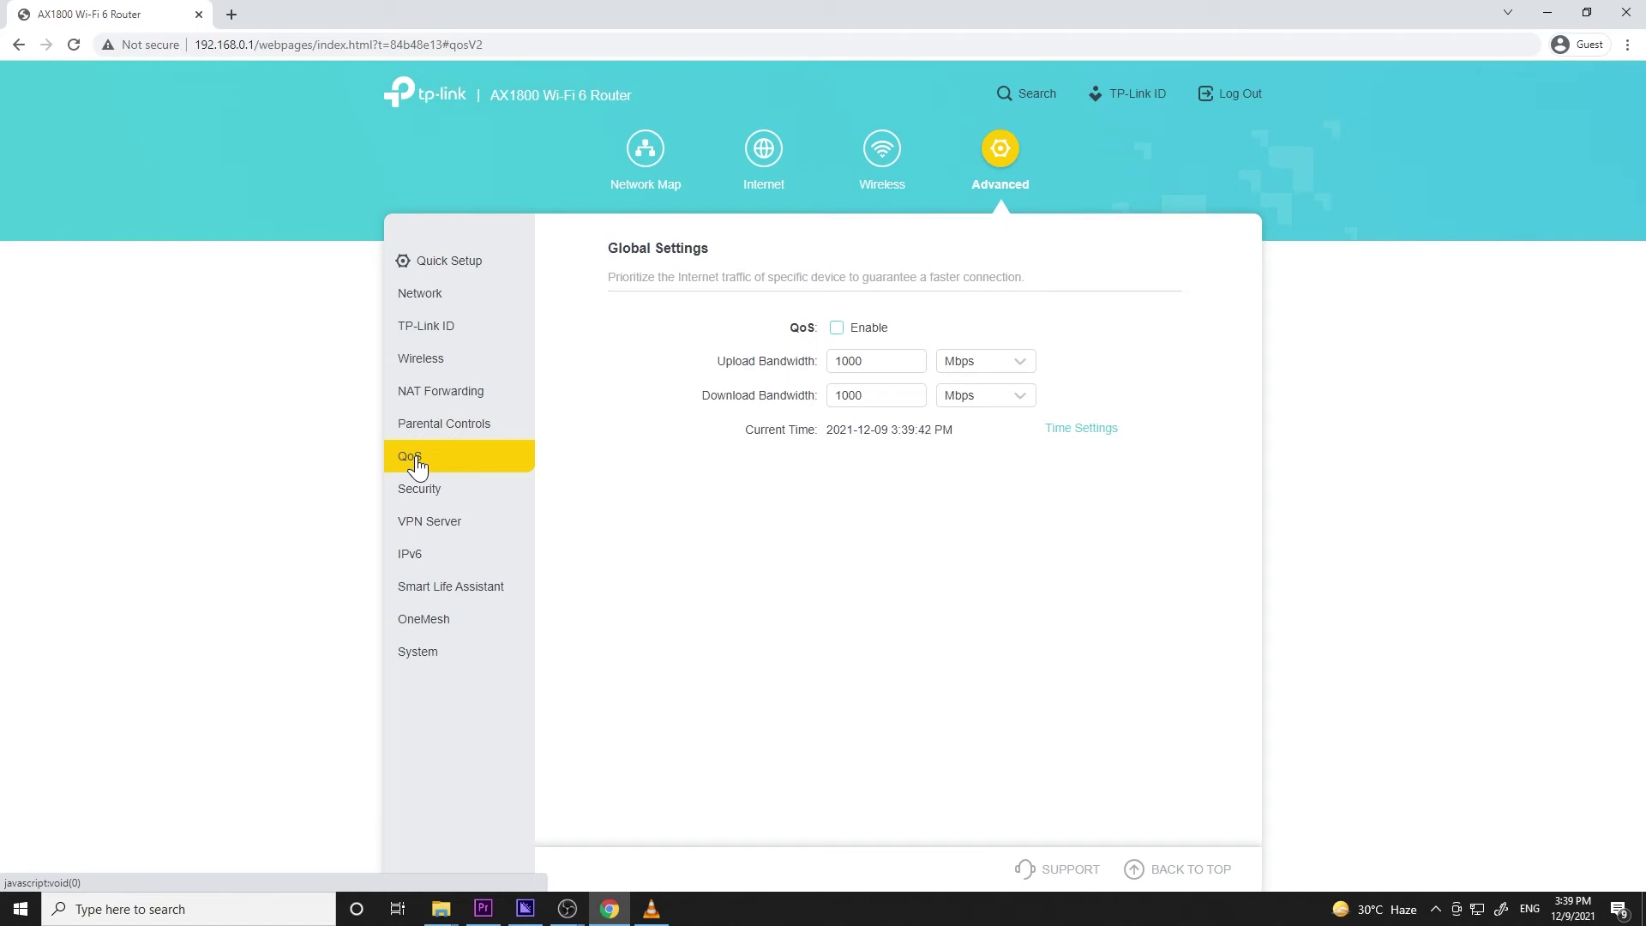
Review the Security pages: Firewall, Access Control, IP & MAC Binding and ALG.
{"action": "left_click", "coordinate": [454, 497]}
{"action": "left_click", "coordinate": [436, 531]}
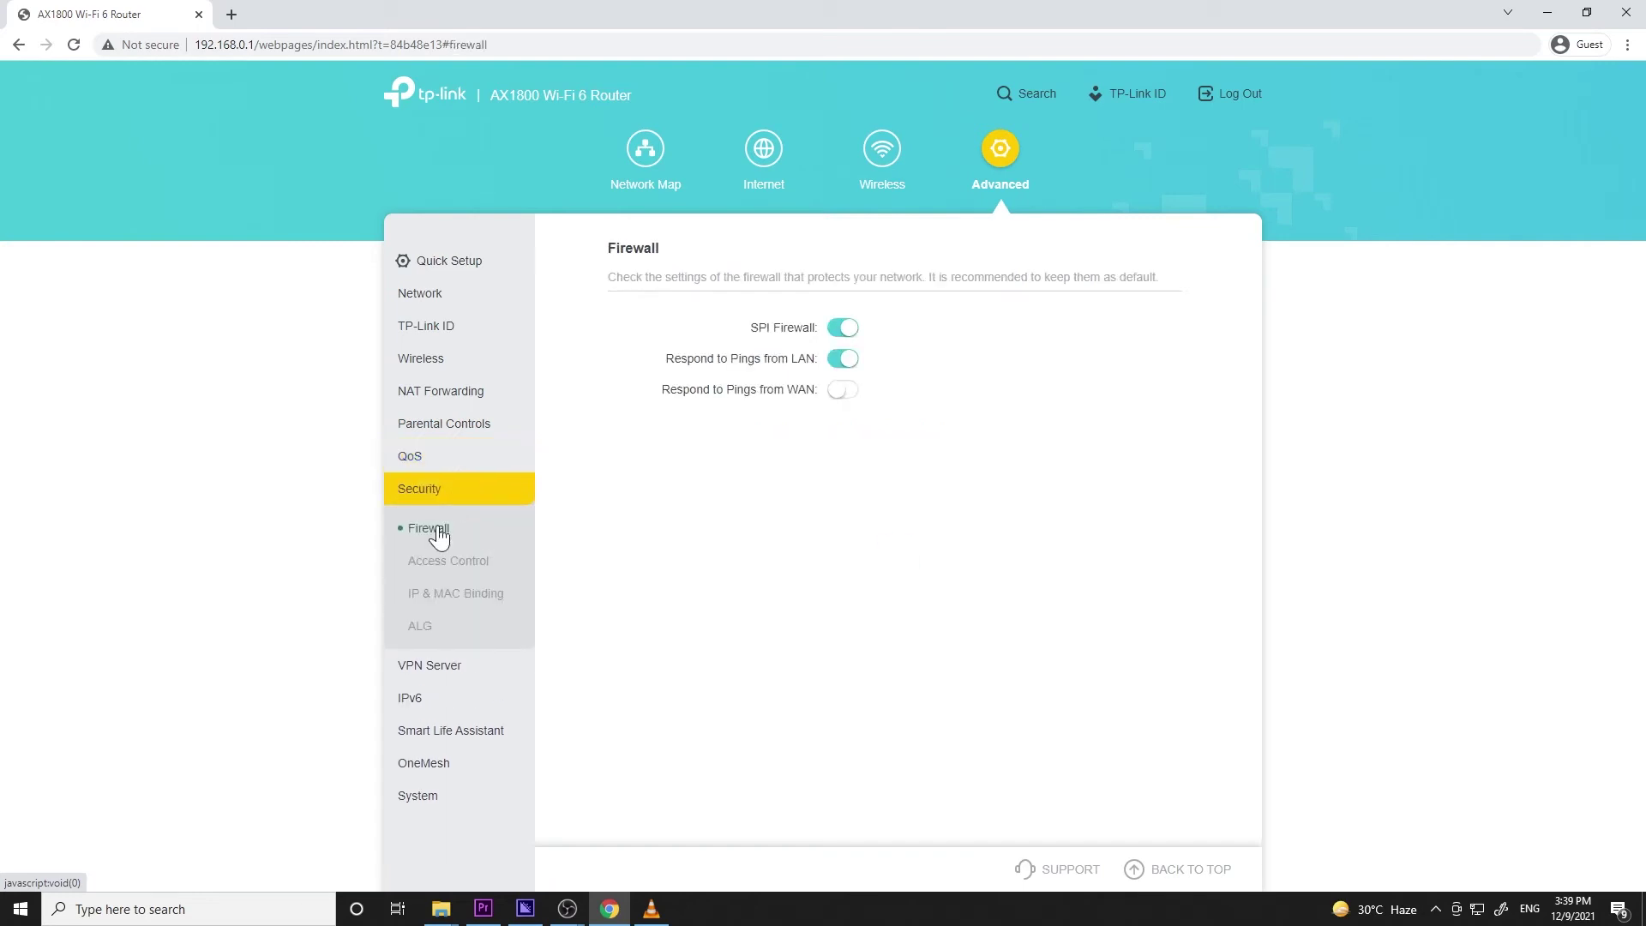
{"action": "left_click", "coordinate": [441, 564]}
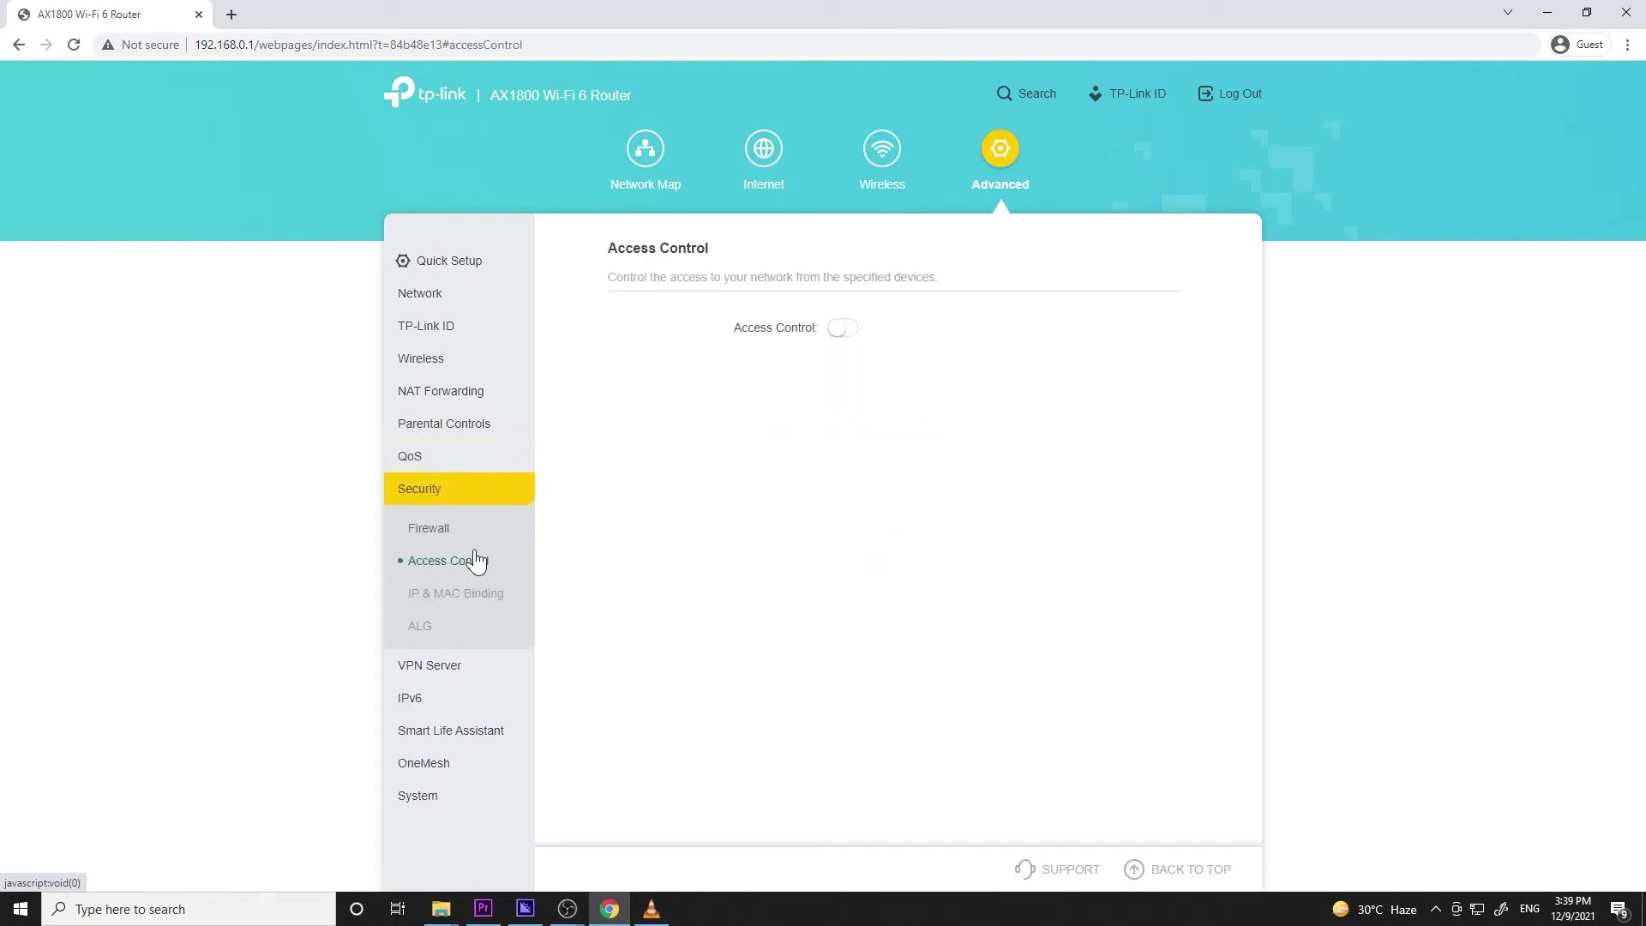
{"action": "left_click", "coordinate": [463, 601]}
{"action": "left_click", "coordinate": [420, 628]}
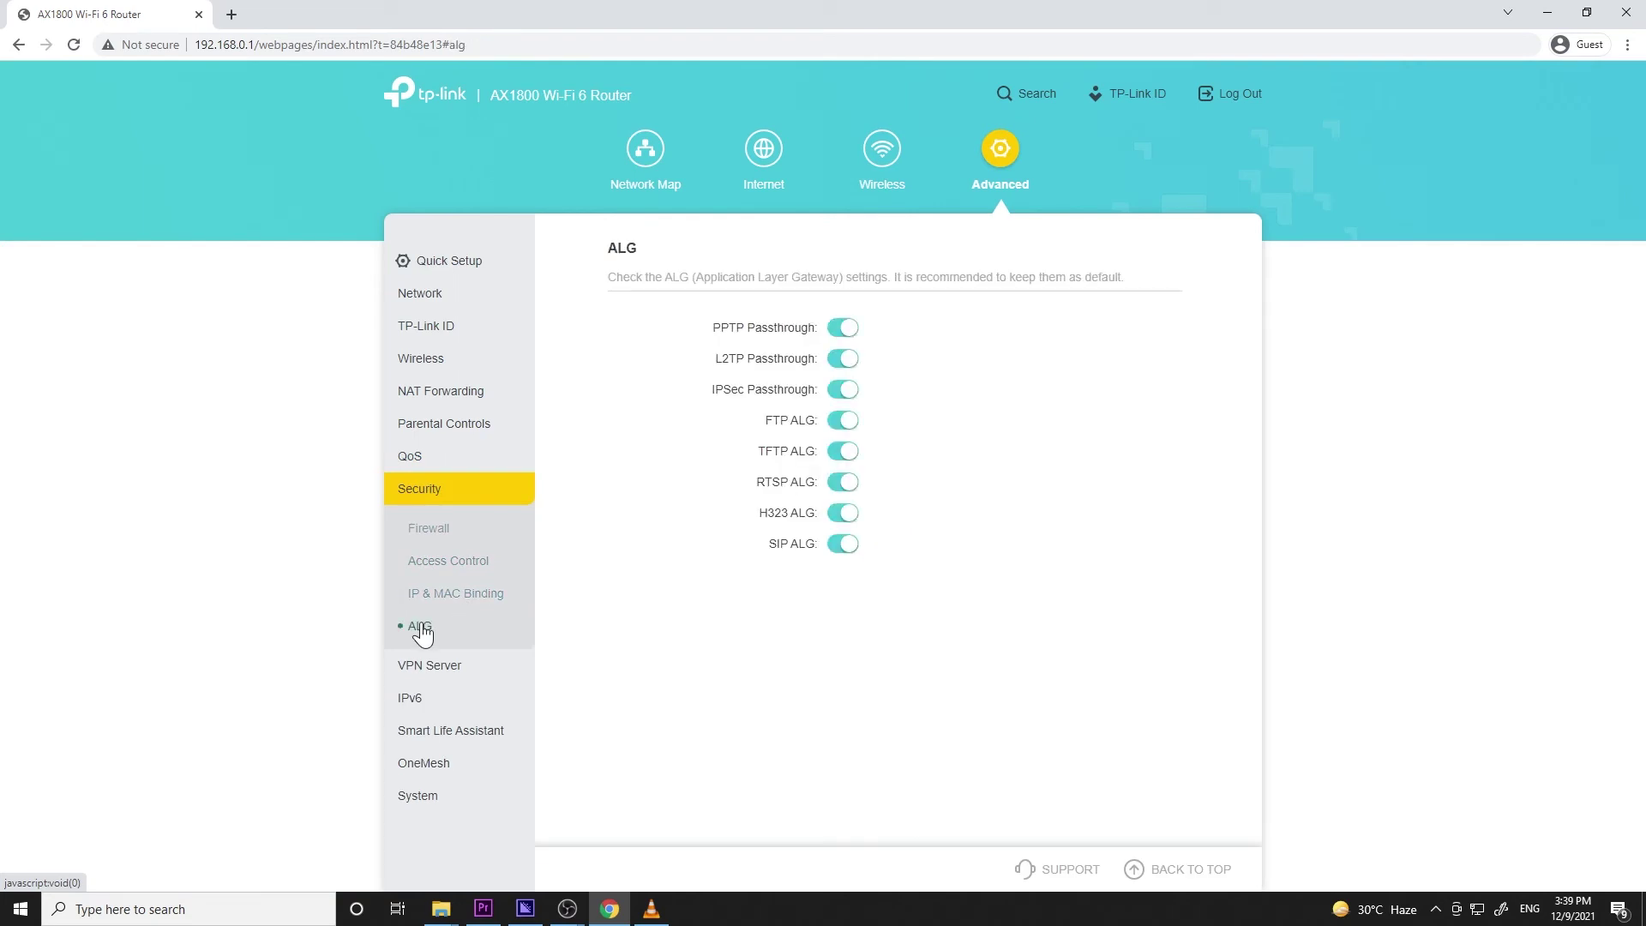
Review the VPN Server OpenVPN and PPTP pages, then the IPv6 page.
{"action": "left_click", "coordinate": [433, 670]}
{"action": "left_click", "coordinate": [463, 566]}
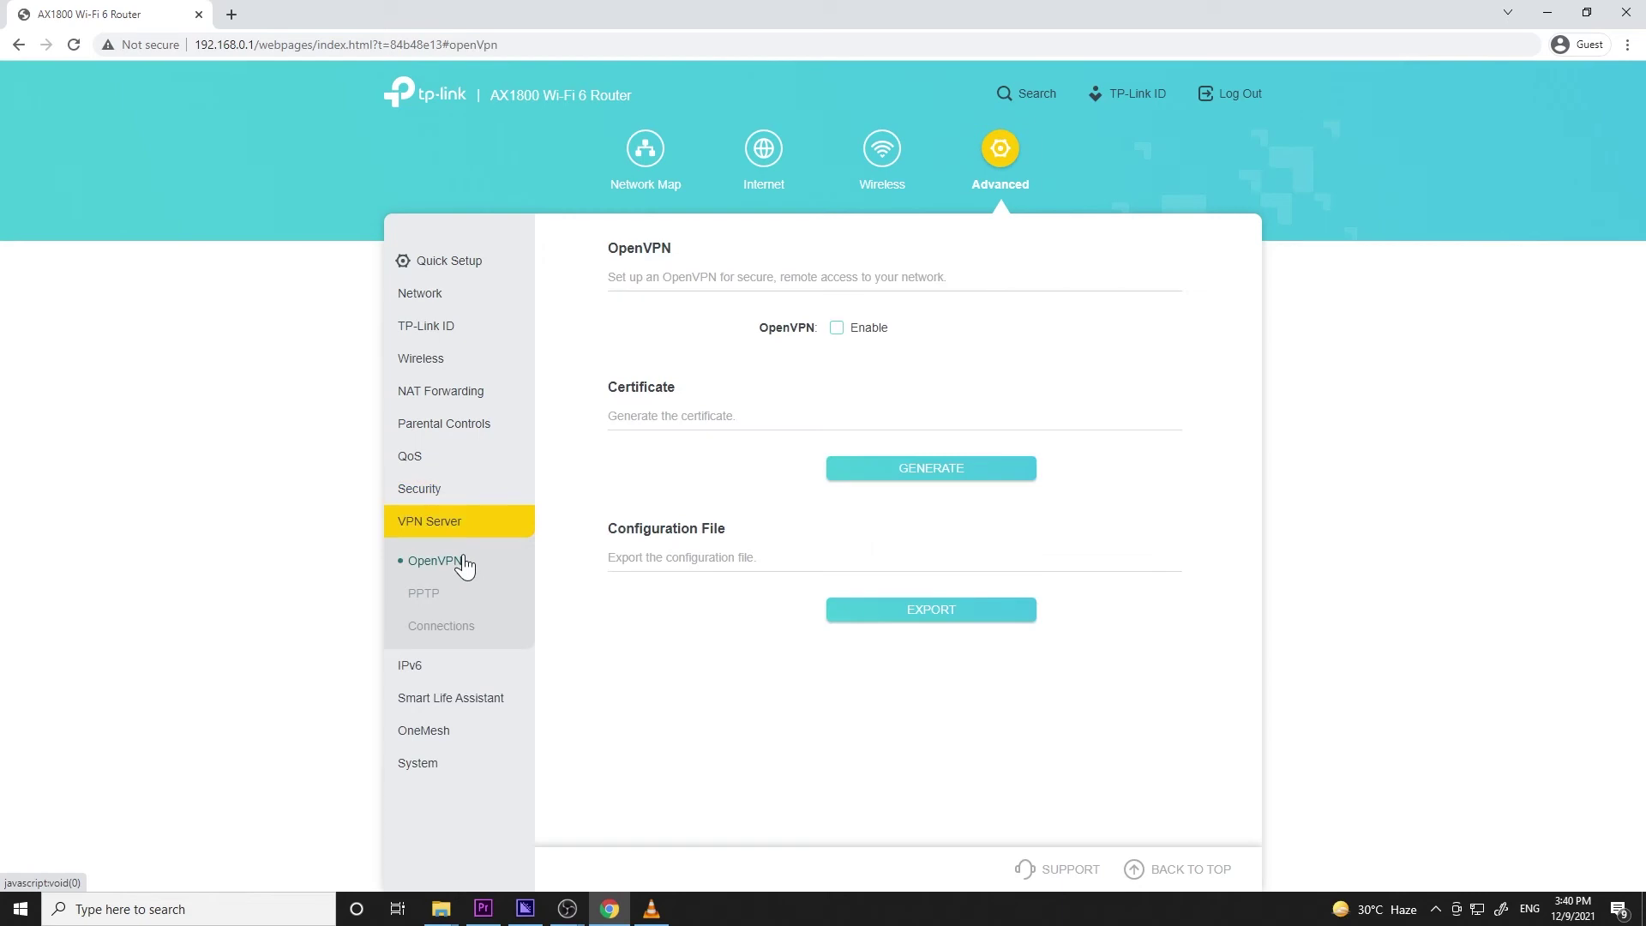
{"action": "left_click", "coordinate": [433, 599]}
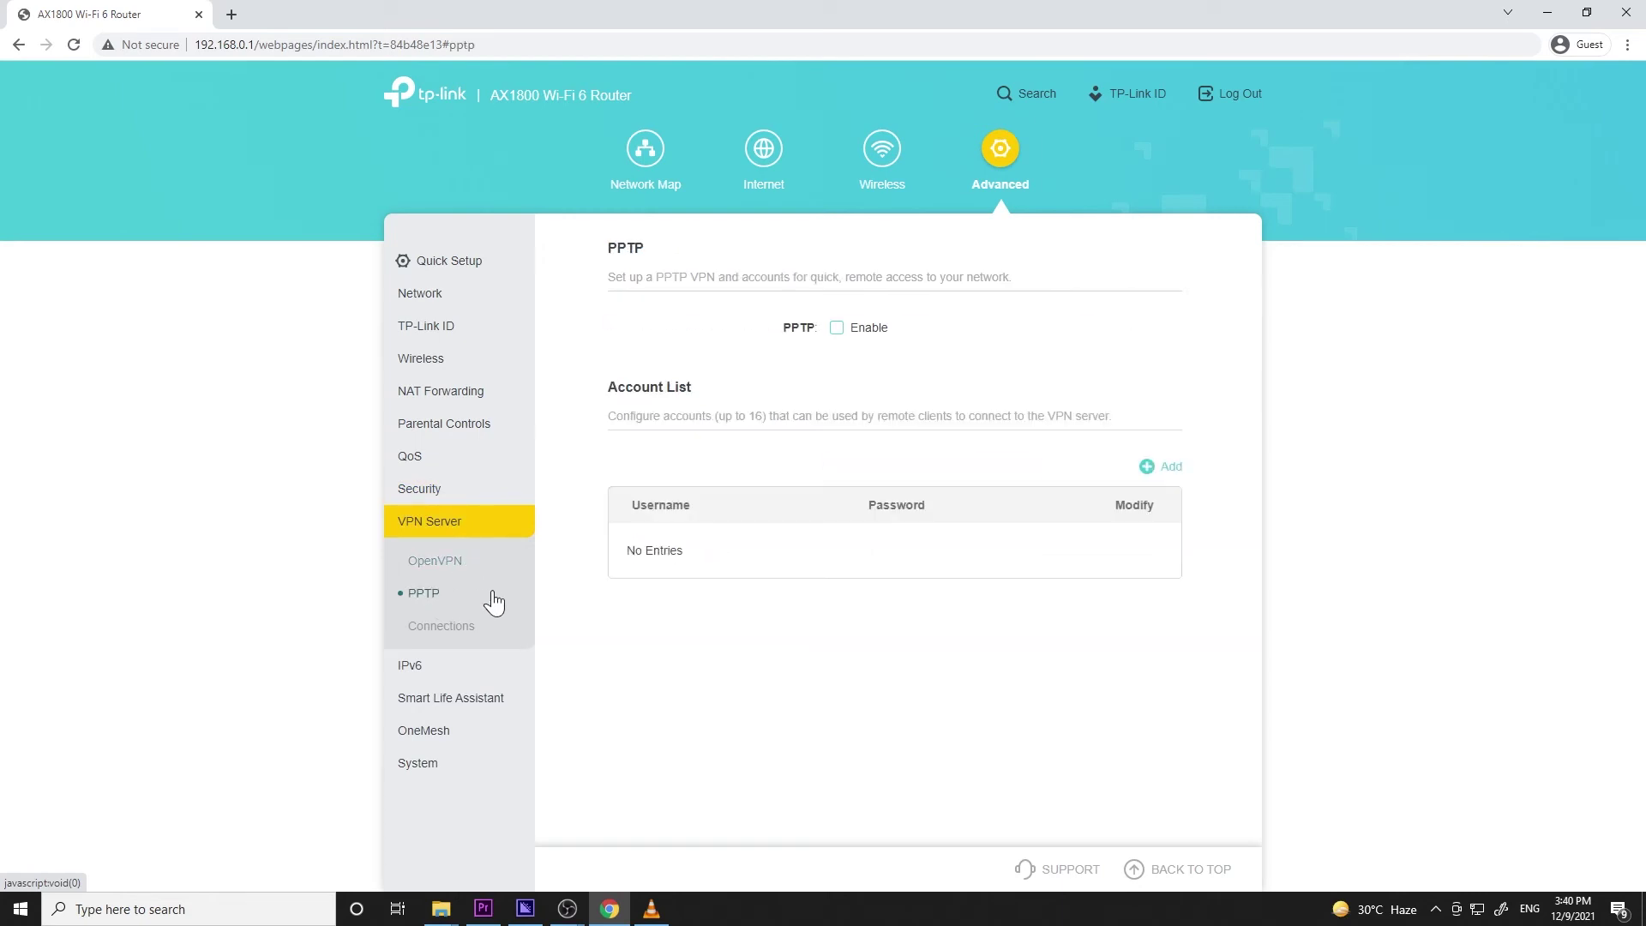
{"action": "left_click", "coordinate": [408, 666]}
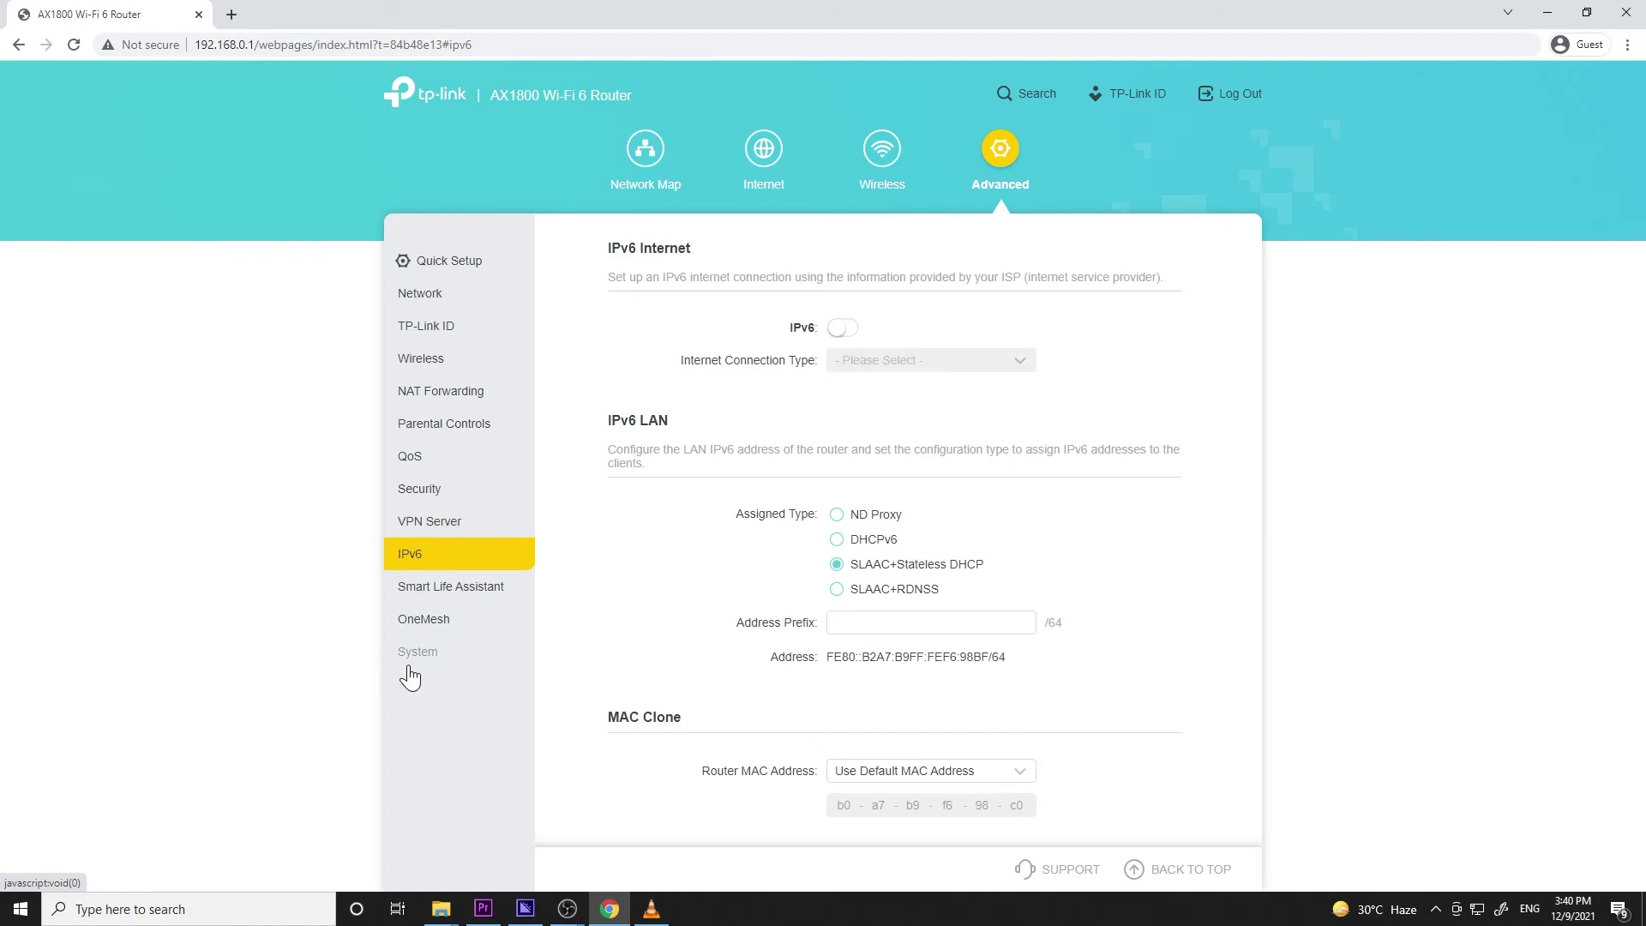
Read through the Smart Life Assistant Alexa page, then go to OneMesh.
{"action": "left_click", "coordinate": [457, 589]}
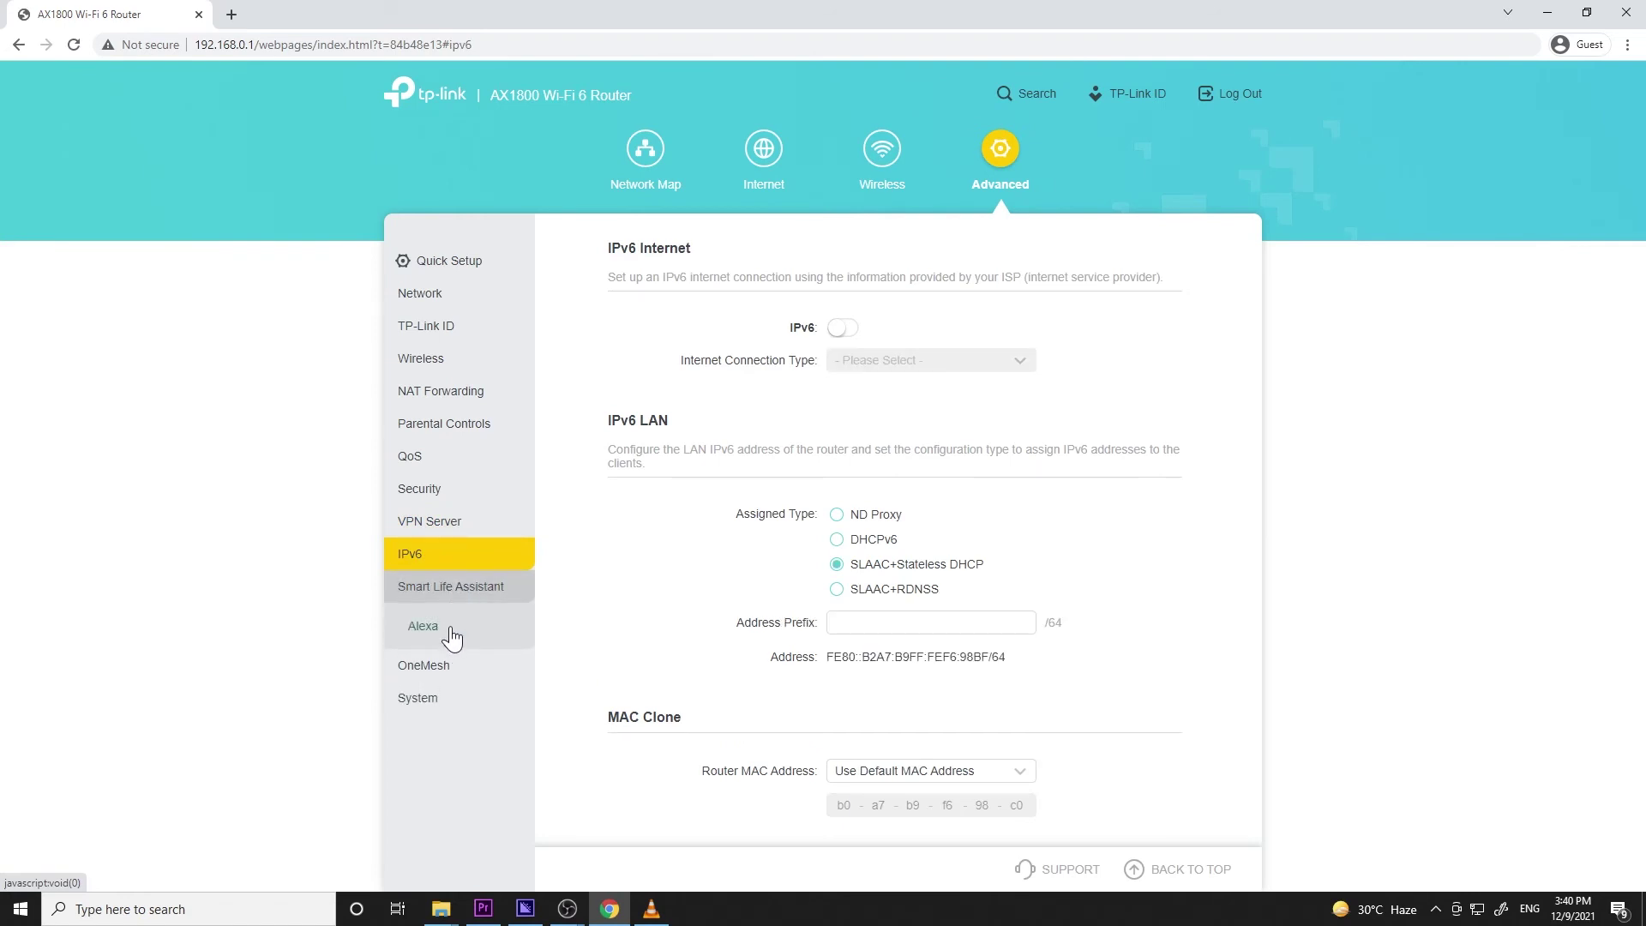
{"action": "left_click", "coordinate": [449, 632]}
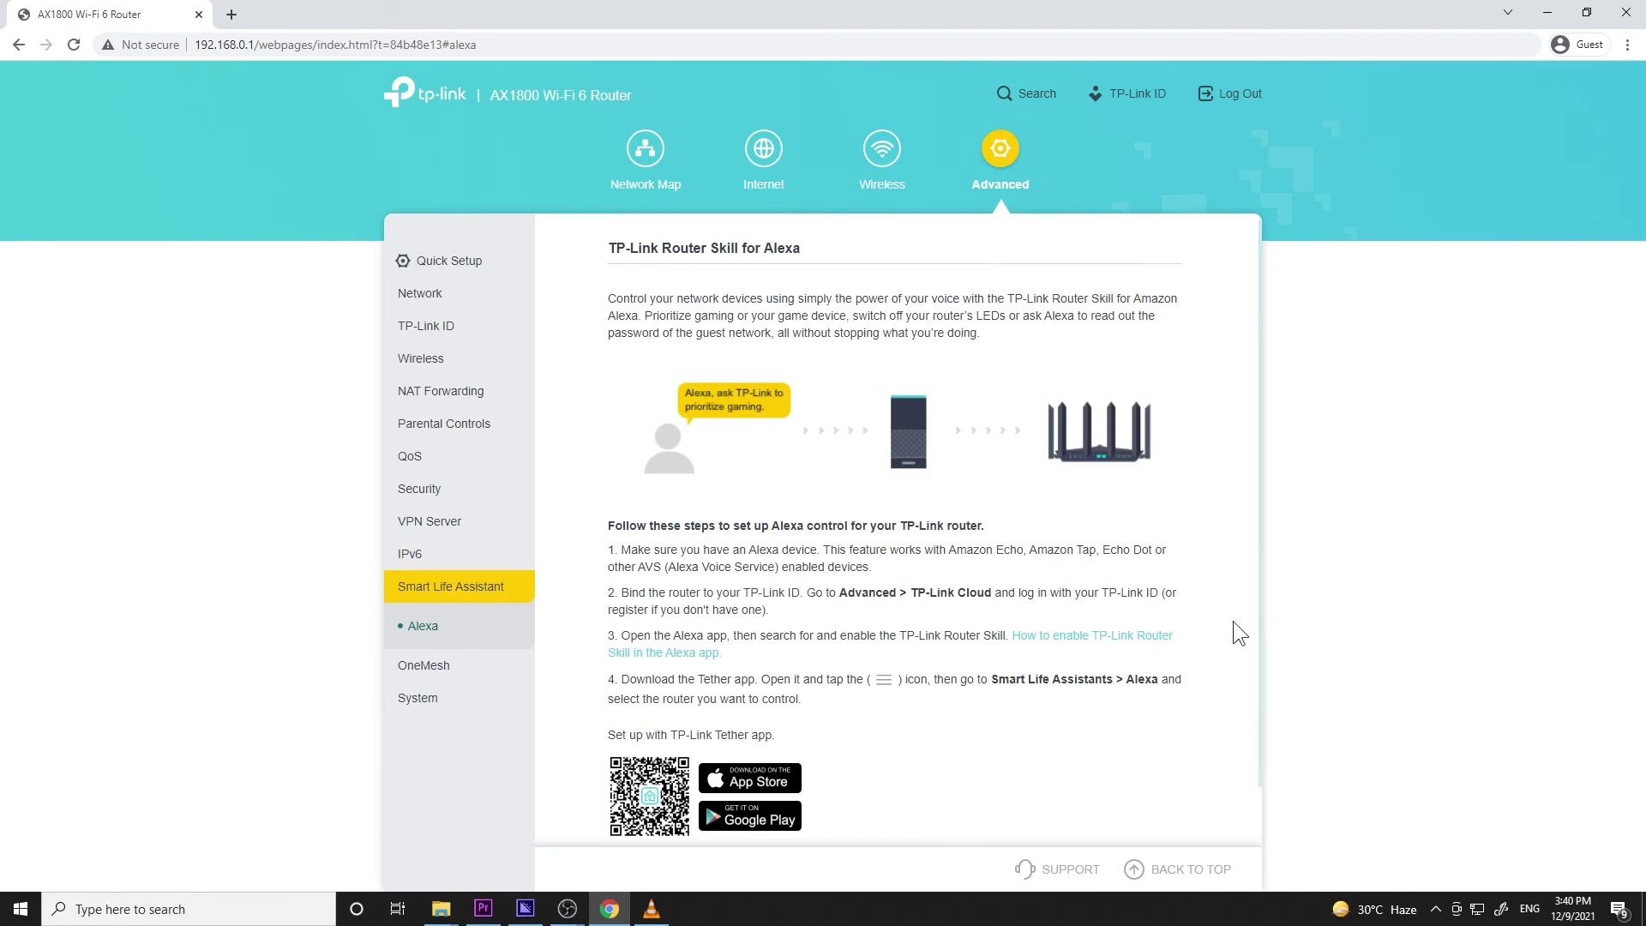
{"action": "scroll", "coordinate": [1238, 632], "scroll_direction": "down", "scroll_amount": 1}
{"action": "scroll", "coordinate": [1233, 622], "scroll_direction": "up", "scroll_amount": 1}
{"action": "left_click", "coordinate": [424, 669]}
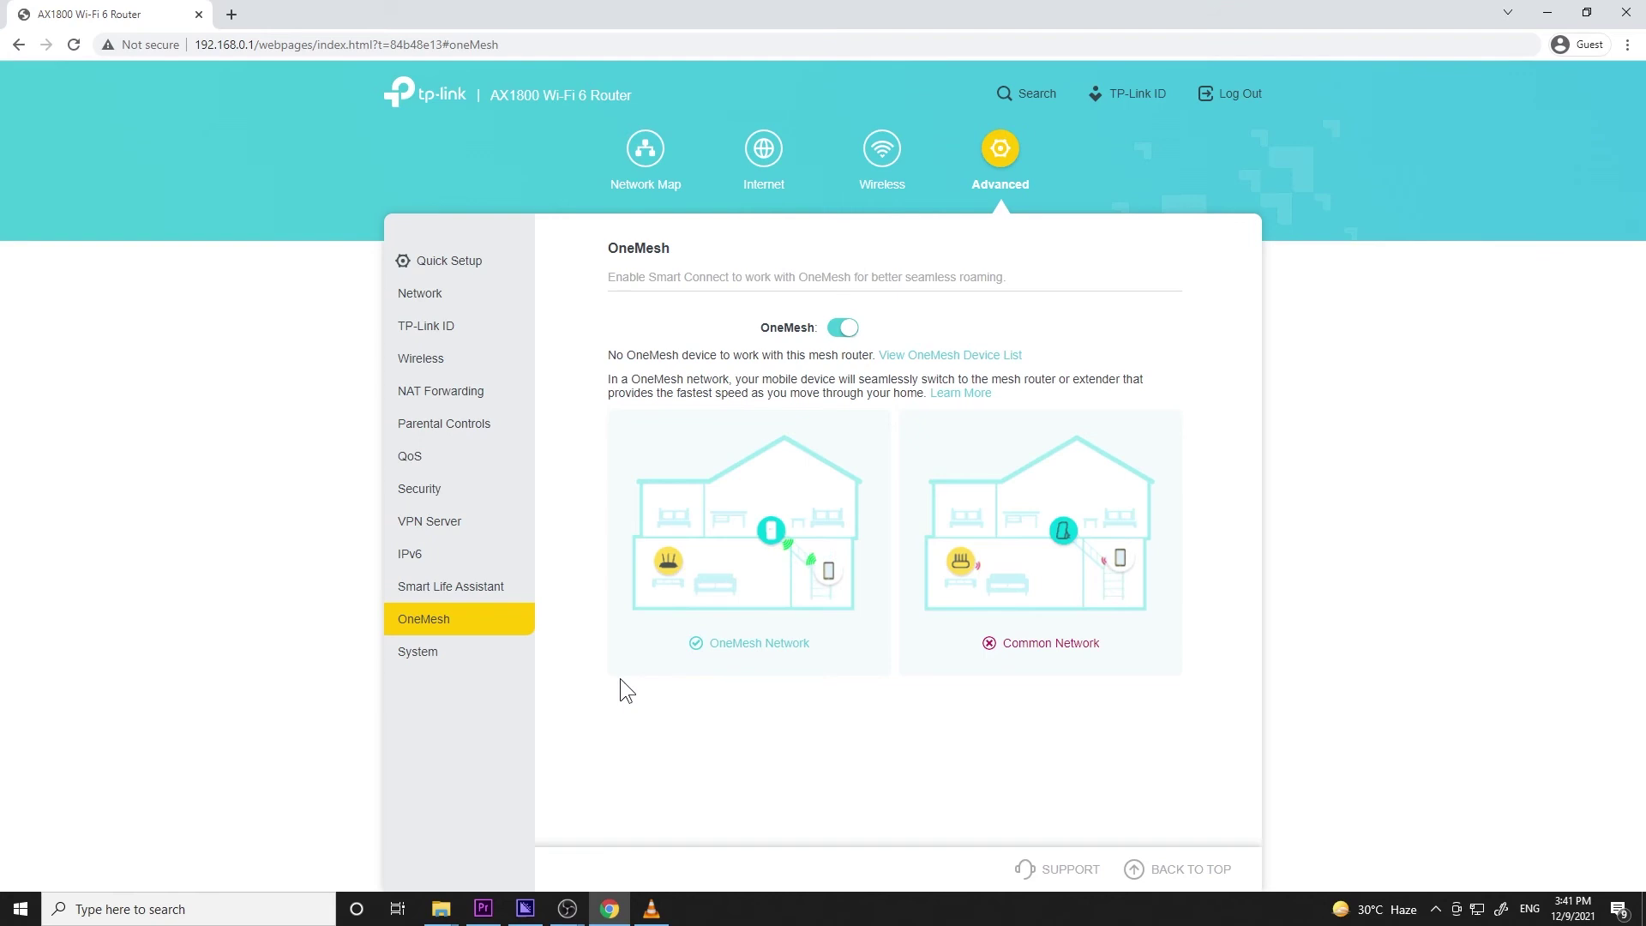
Review the System pages Firmware Update, Backup & Restore and Administration.
{"action": "left_click", "coordinate": [442, 656]}
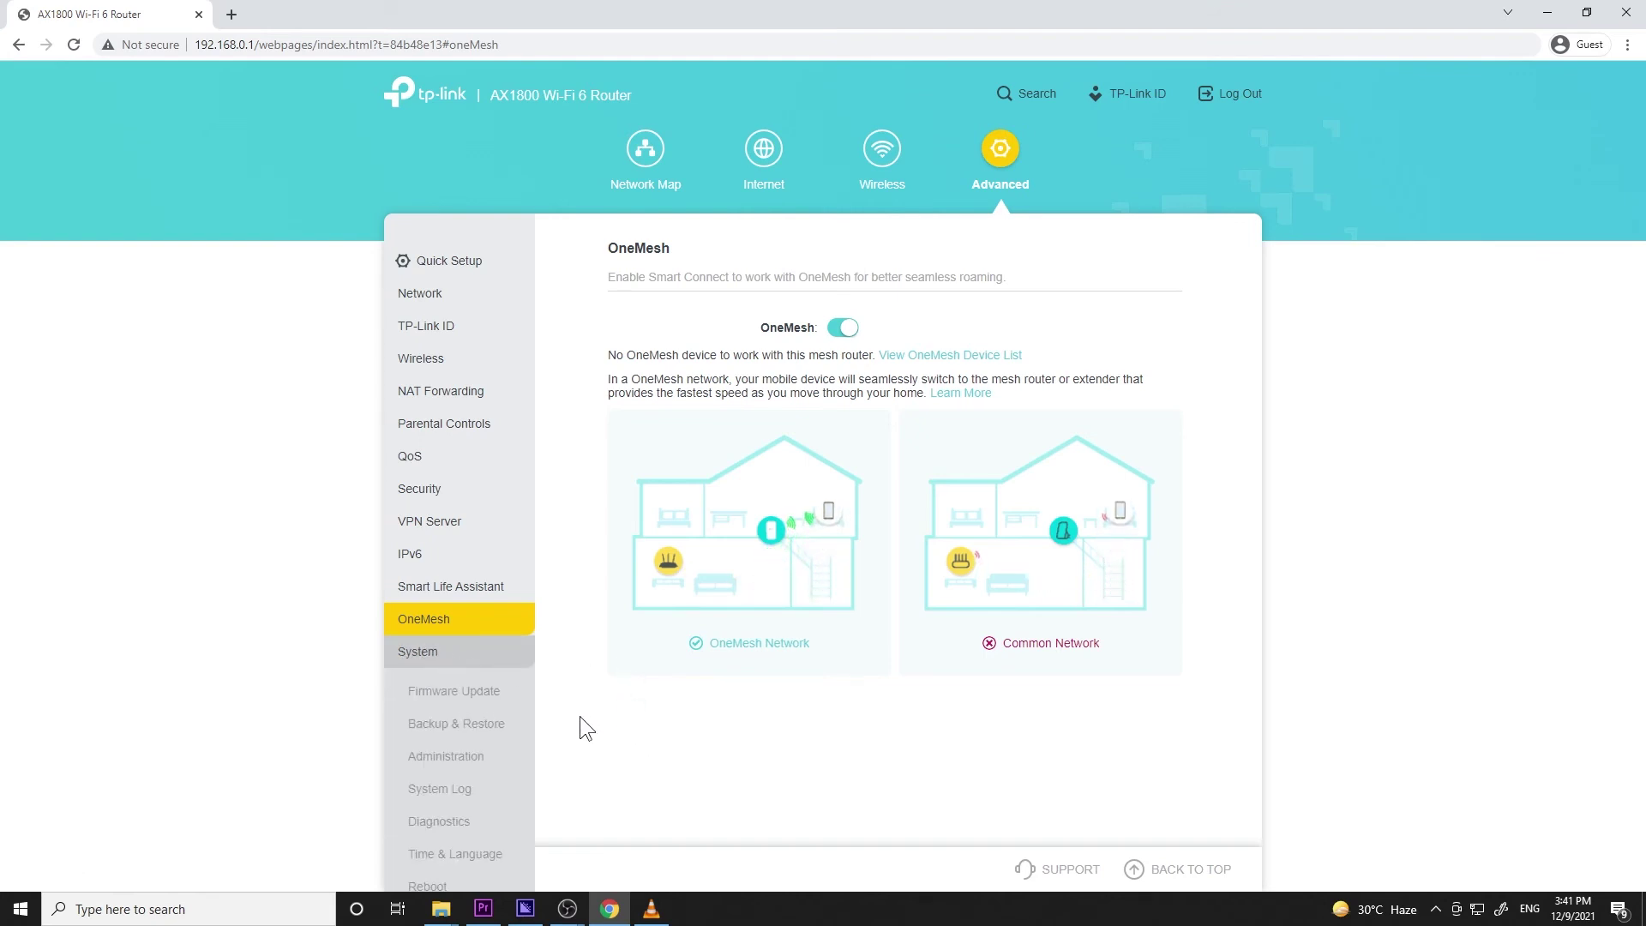
{"action": "left_click", "coordinate": [485, 693]}
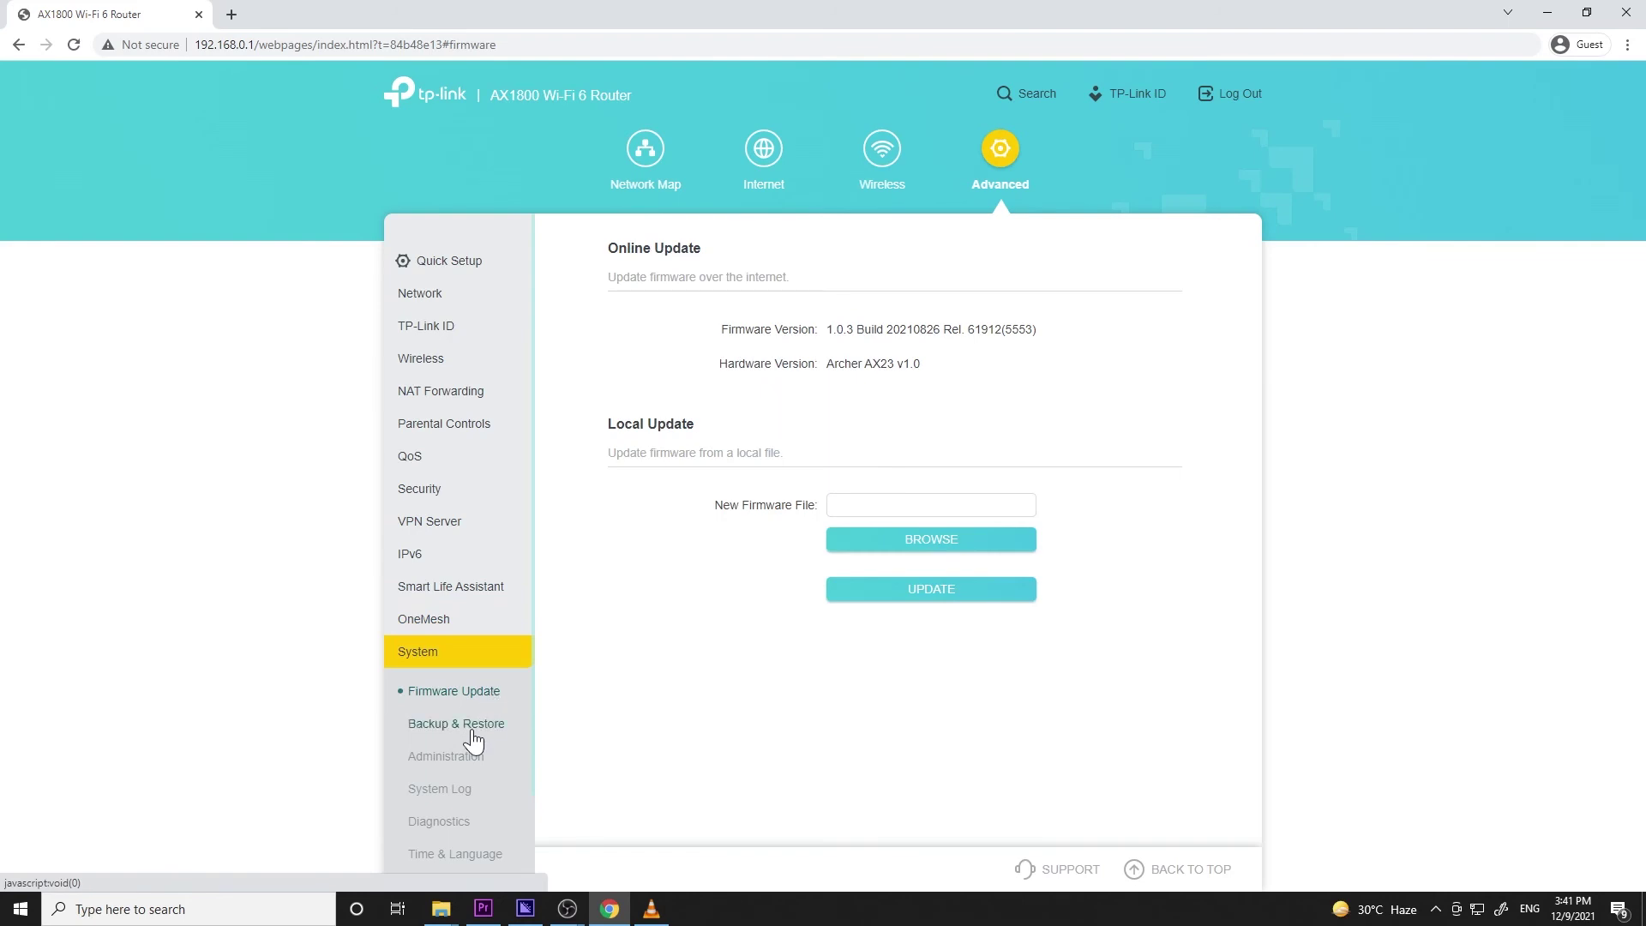
{"action": "left_click", "coordinate": [470, 727]}
{"action": "left_click", "coordinate": [468, 762]}
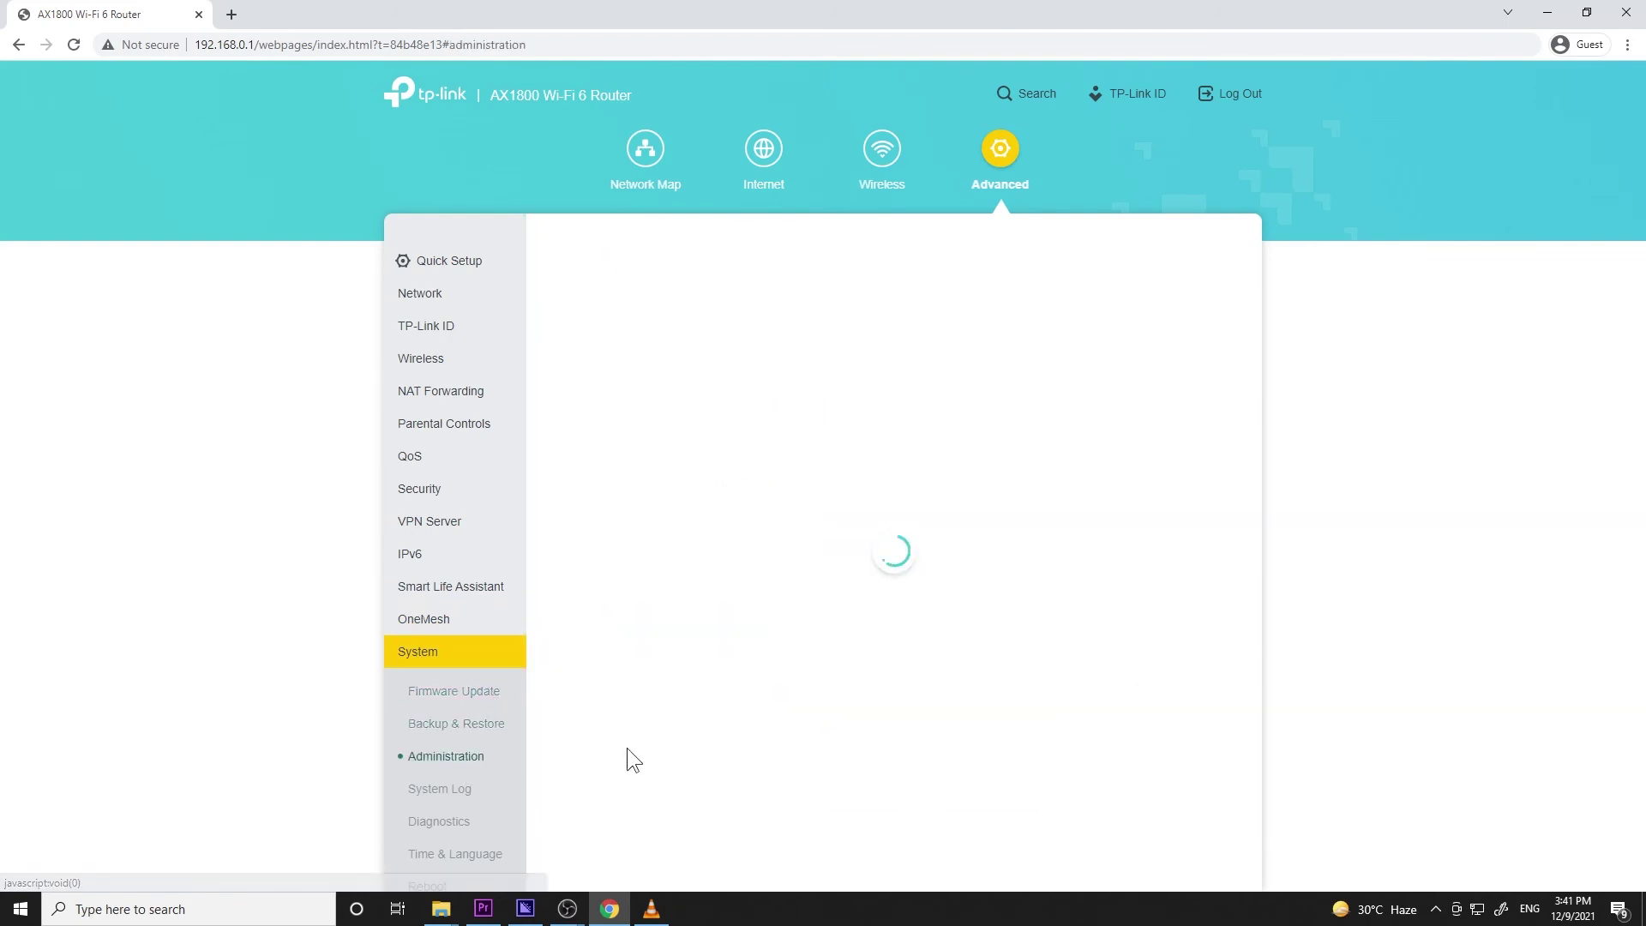
{"action": "scroll", "coordinate": [1123, 639], "scroll_direction": "down", "scroll_amount": 1}
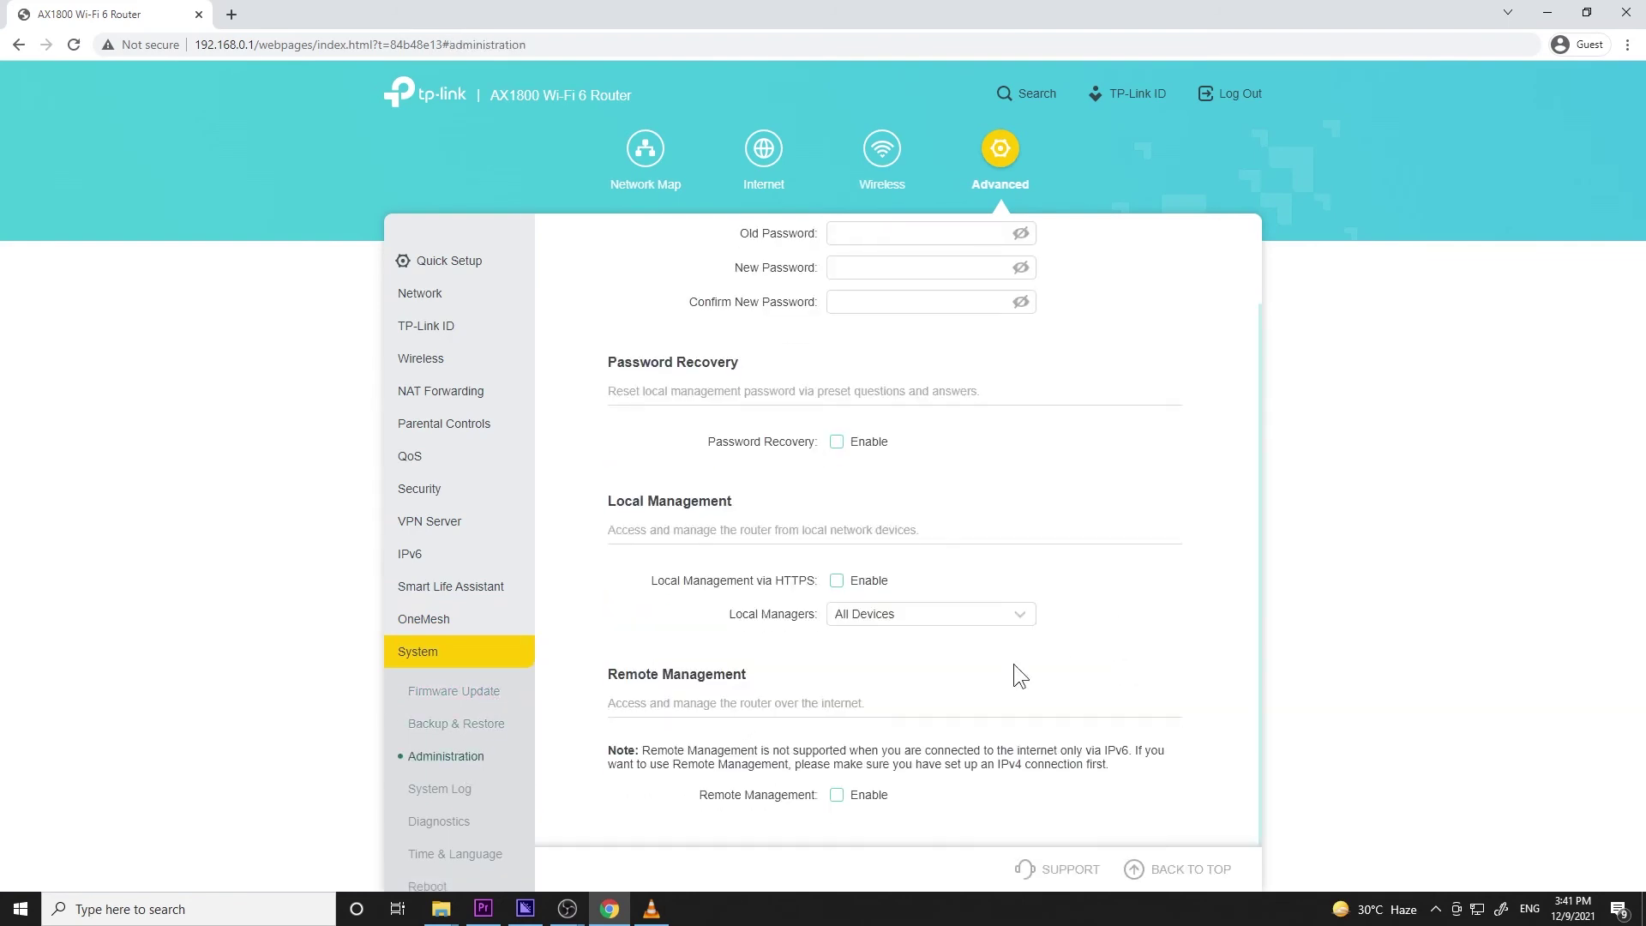
Continue through System Log, Diagnostics, Time & Language and Reboot, ending on LED Control.
{"action": "left_click", "coordinate": [472, 787]}
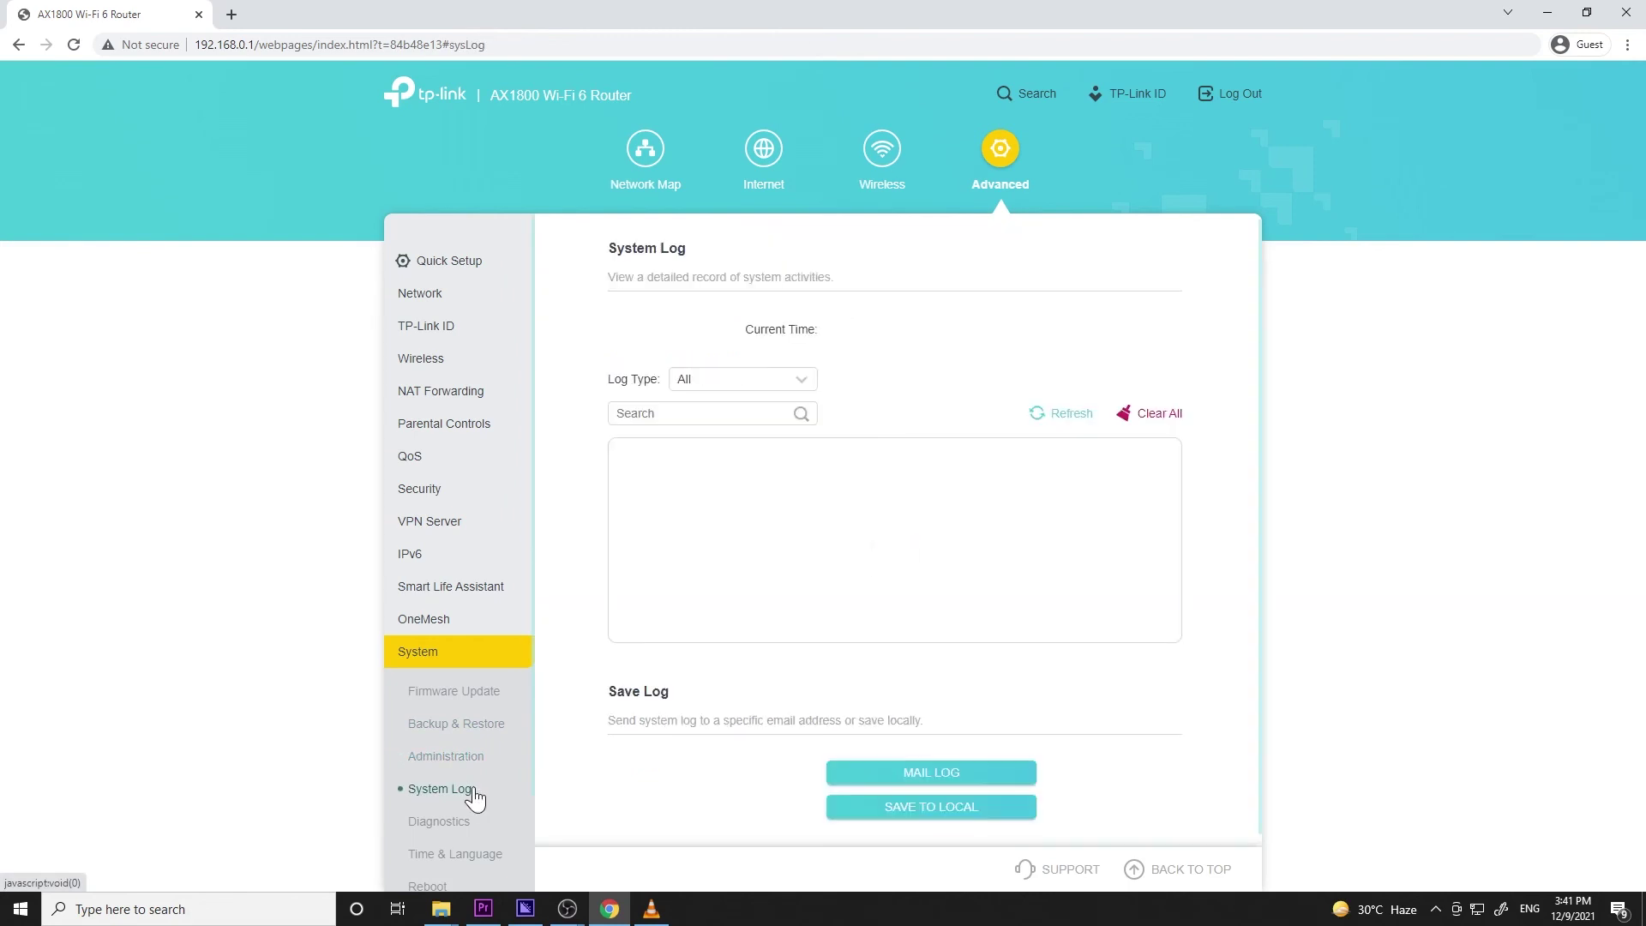
{"action": "left_click", "coordinate": [457, 822]}
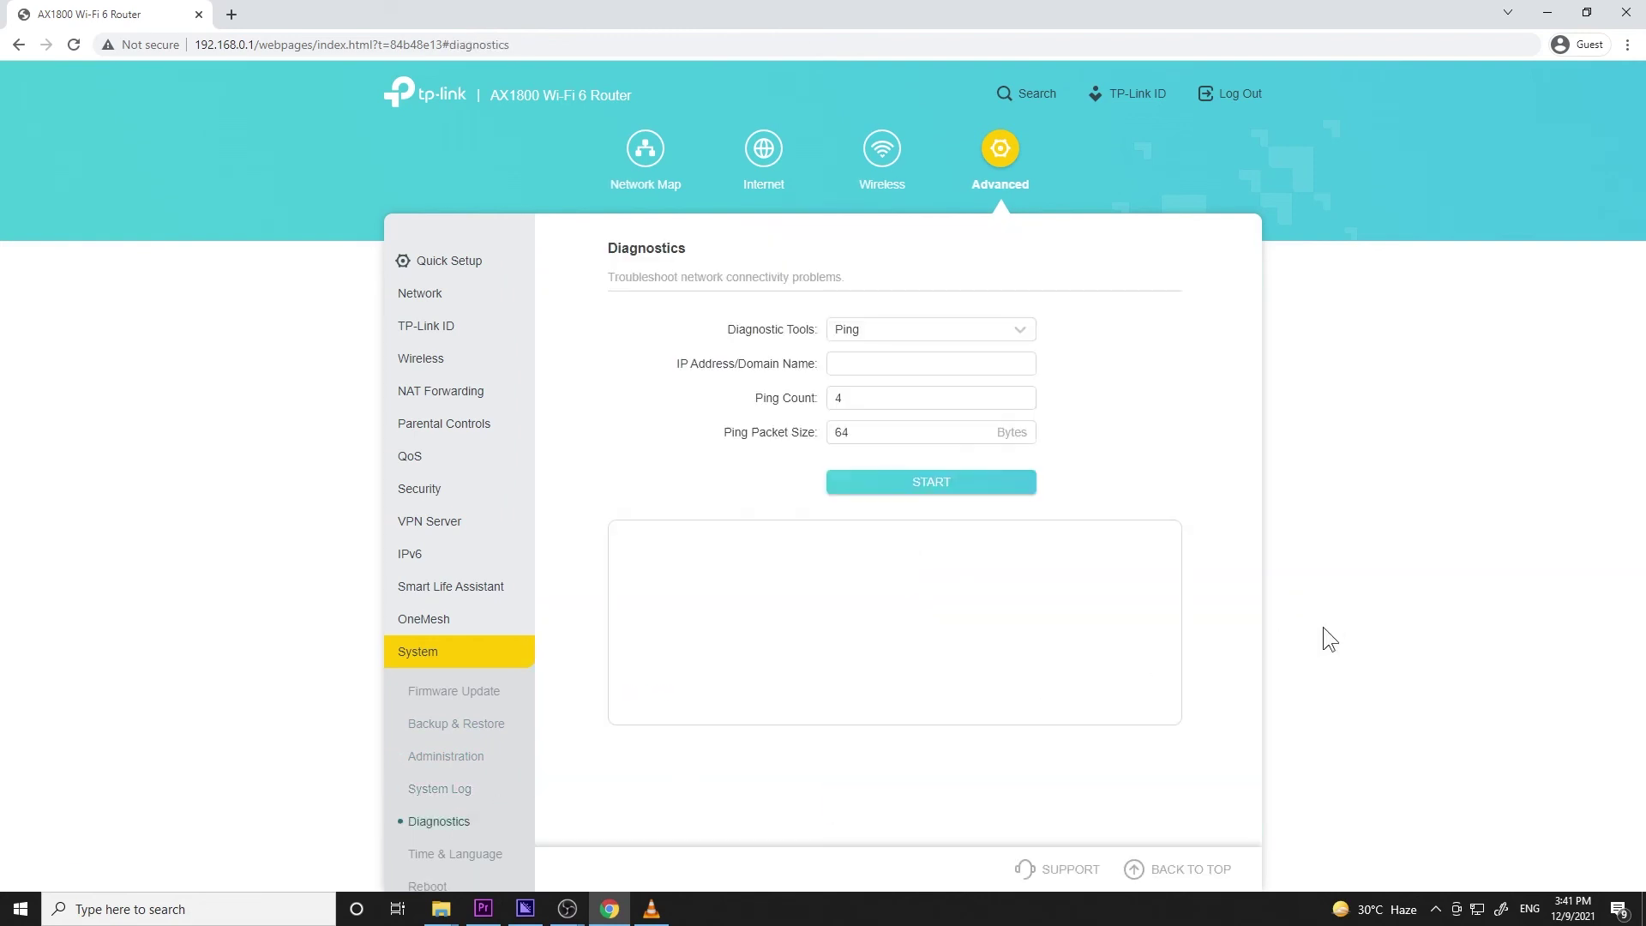
{"action": "left_click", "coordinate": [459, 854]}
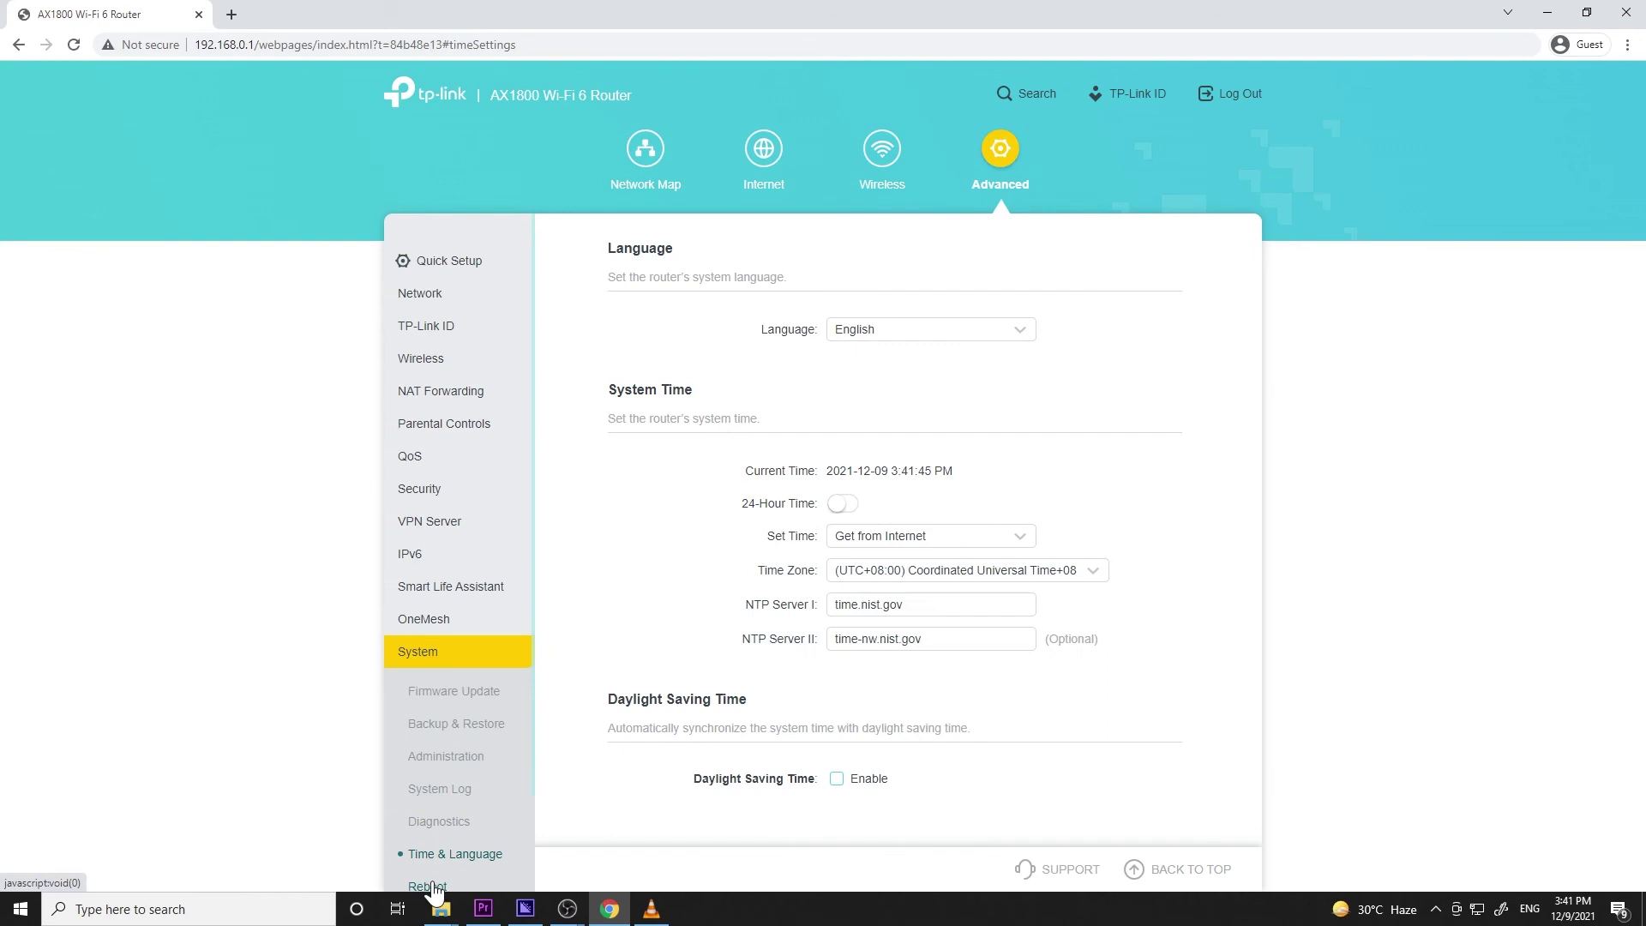
{"action": "left_click", "coordinate": [429, 886]}
{"action": "scroll", "coordinate": [513, 827], "scroll_direction": "down", "scroll_amount": 1}
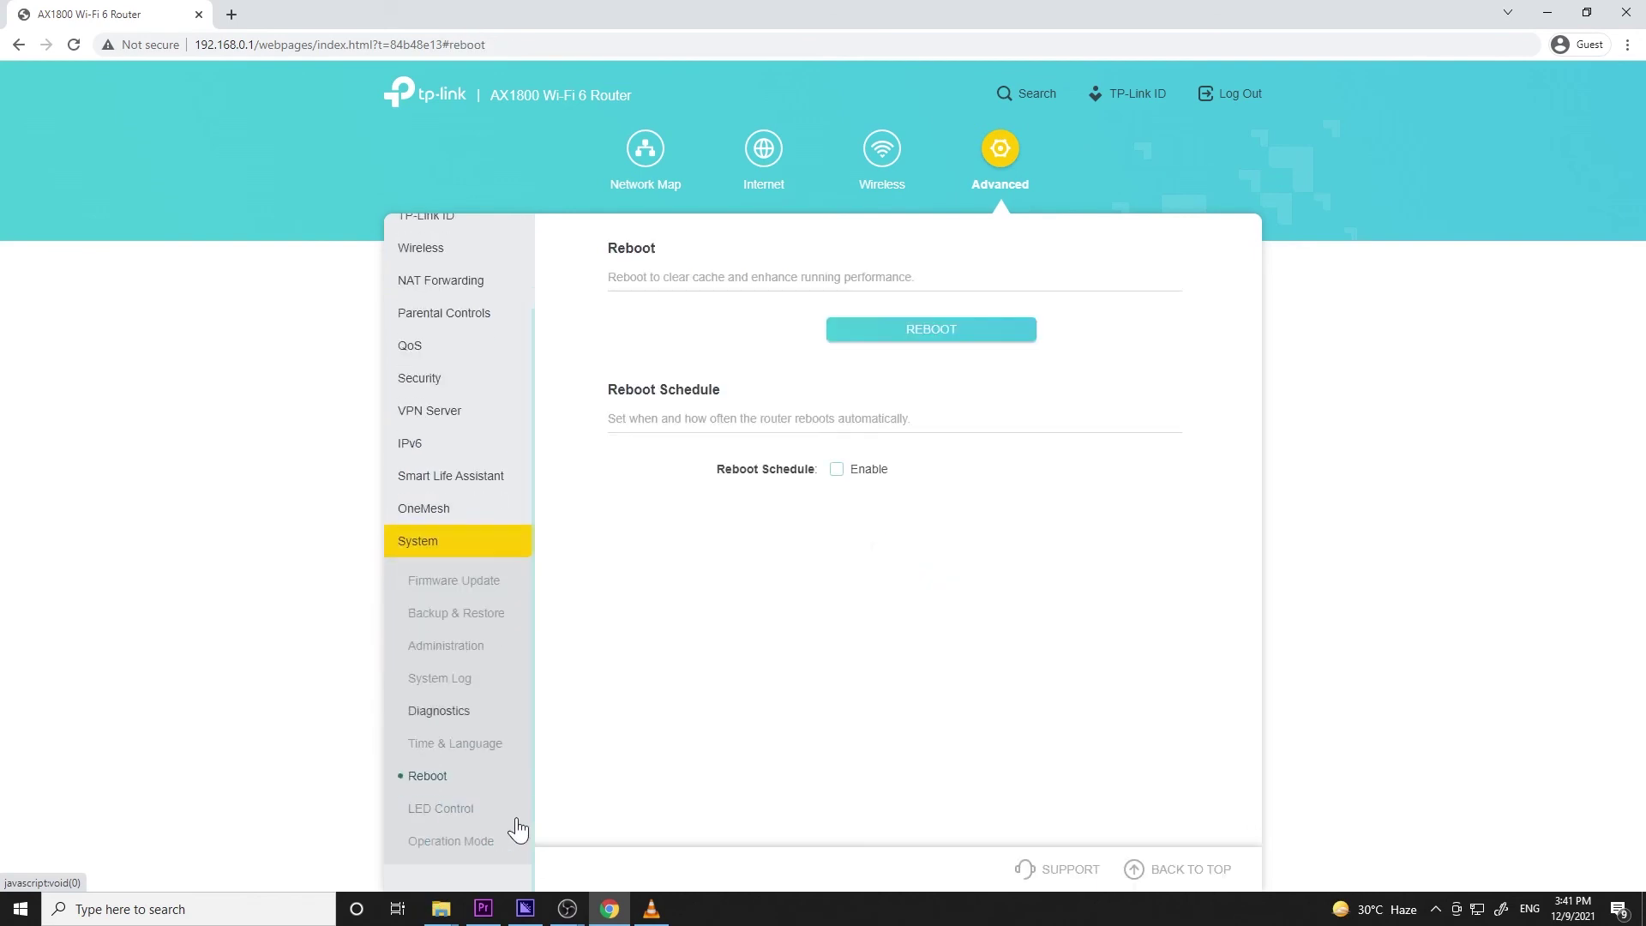
{"action": "left_click", "coordinate": [456, 816]}
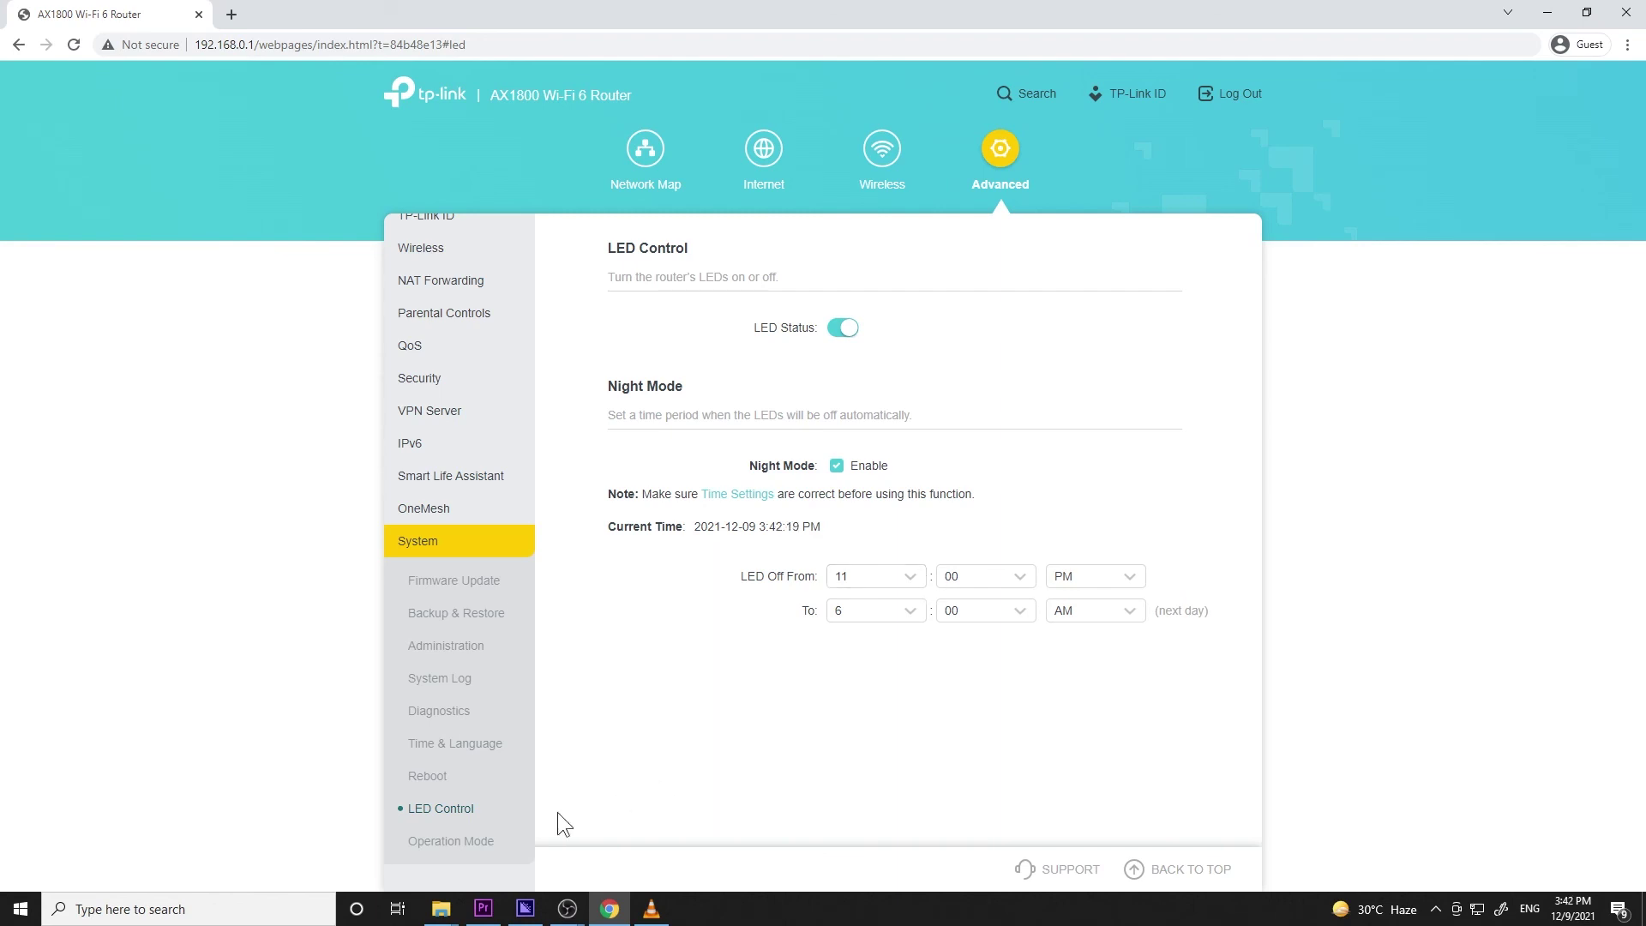
Show the System Operation Mode page with Wireless Router Mode as current.
{"action": "left_click", "coordinate": [463, 841]}
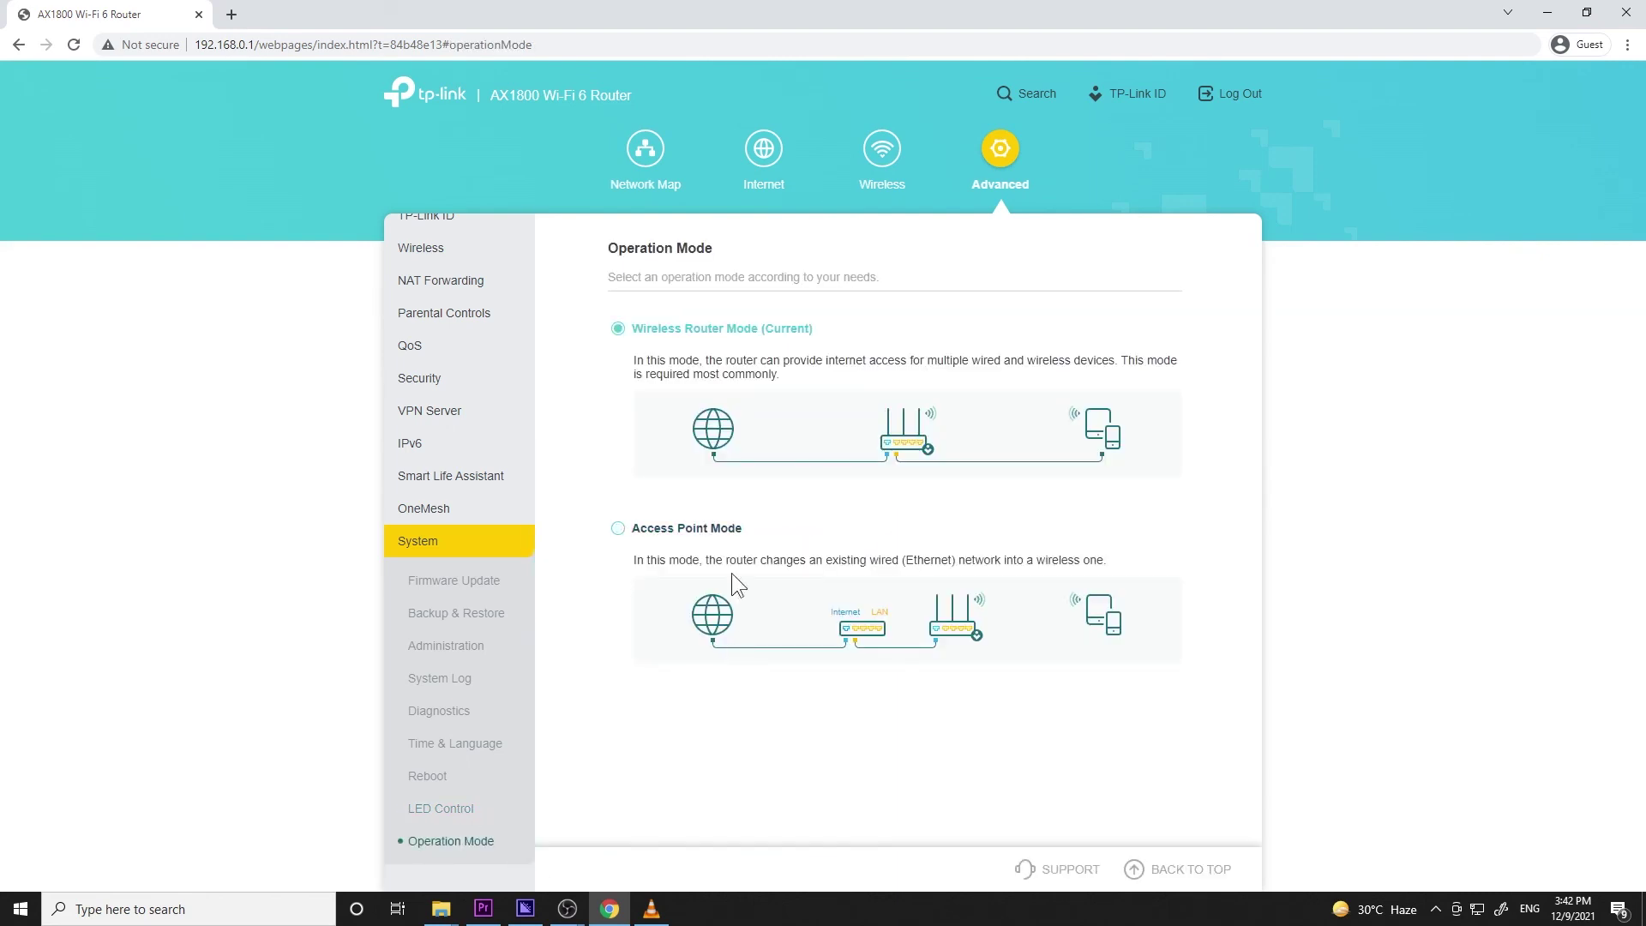